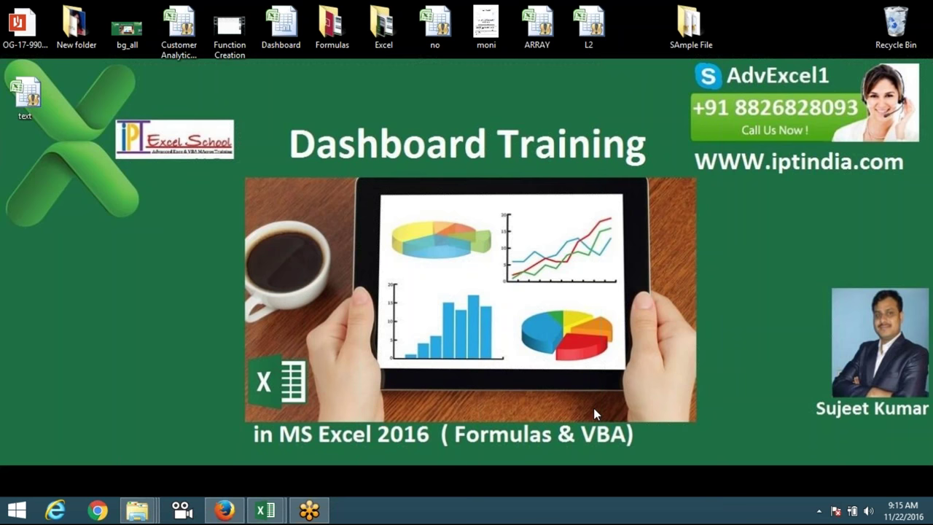
Launch Excel 2016 from a '2016' Start search, maximize it, and open a blank workbook.
{"action": "key", "text": "super"}
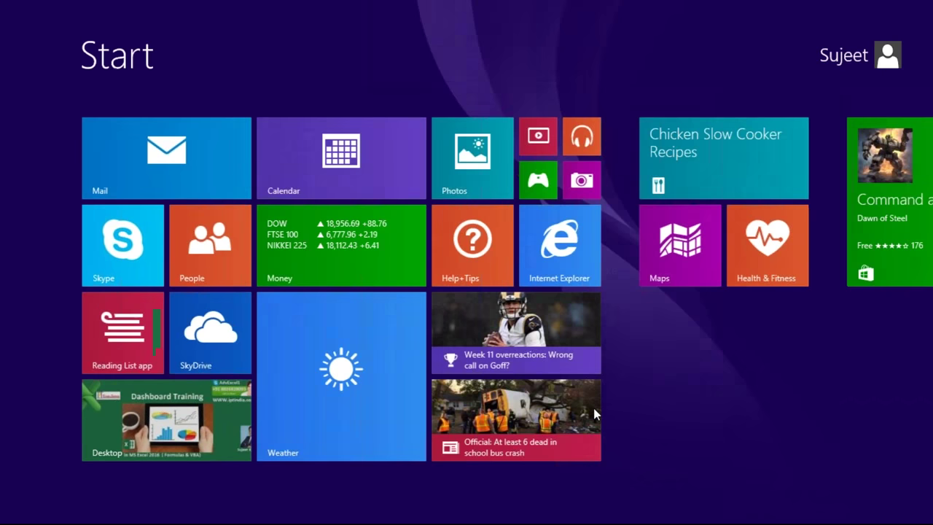
{"action": "type", "text": "201"}
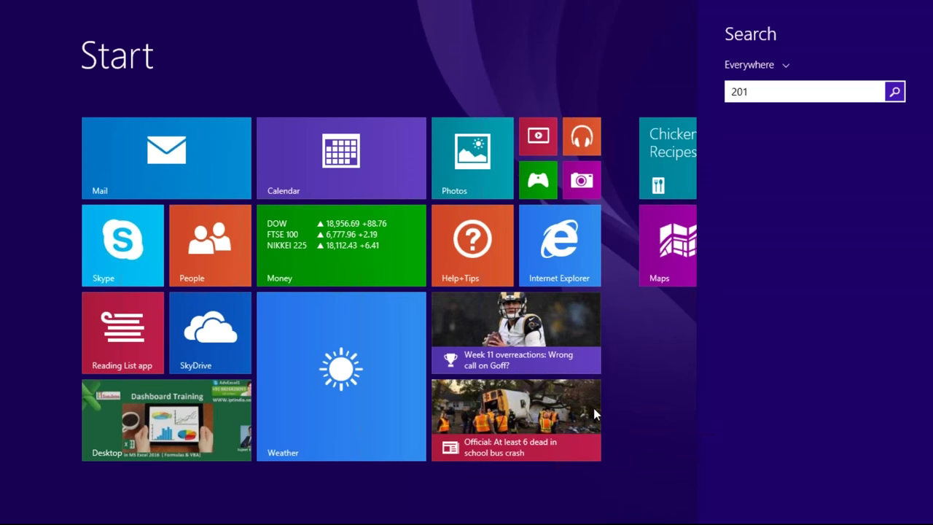
{"action": "type", "text": "6"}
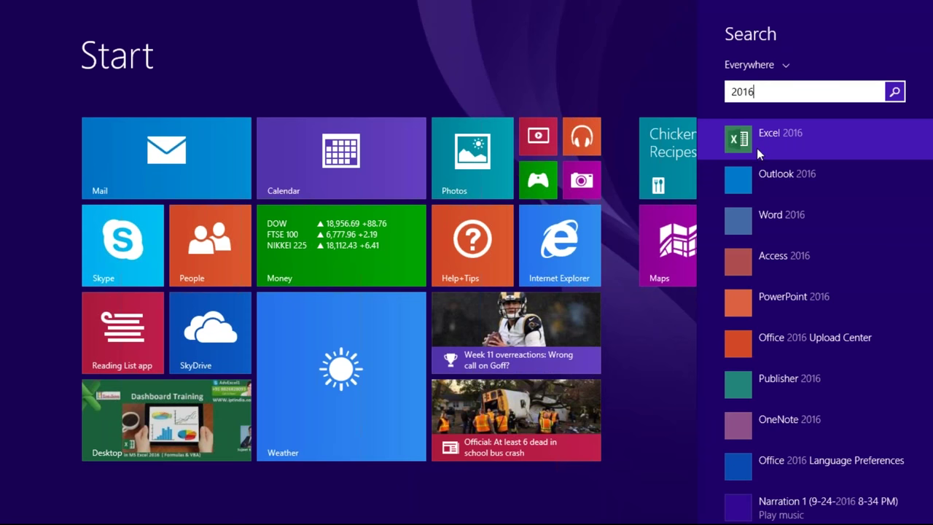
{"action": "left_click", "coordinate": [758, 141]}
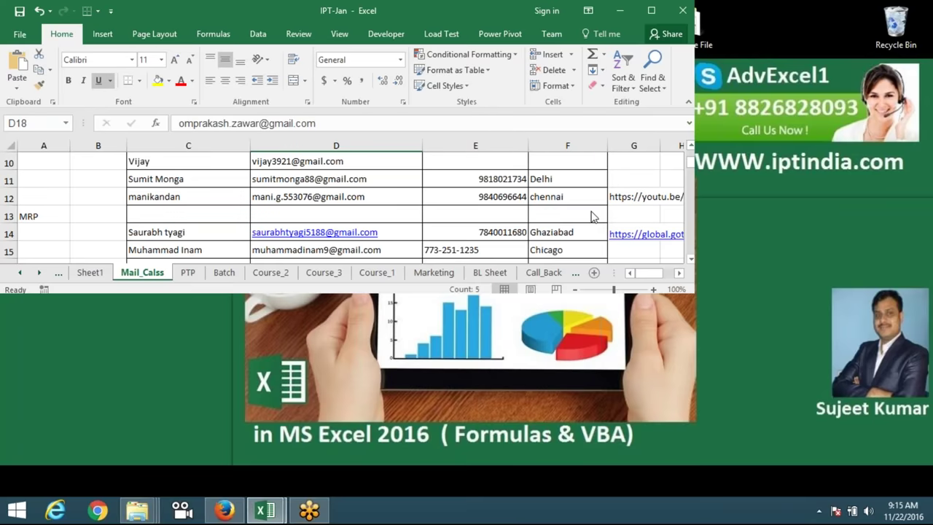
{"action": "left_click_drag", "start_coordinate": [591, 211], "coordinate": [358, 2]}
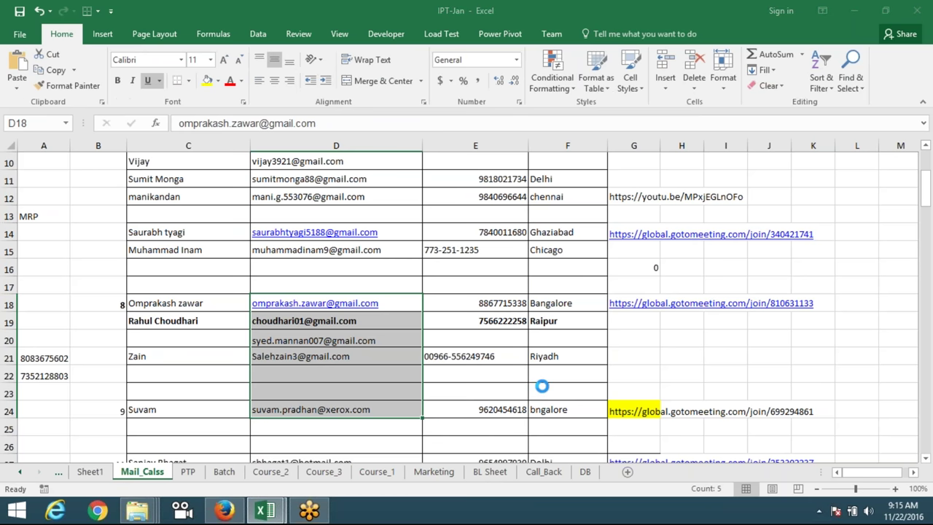
{"action": "key", "text": "ctrl+n"}
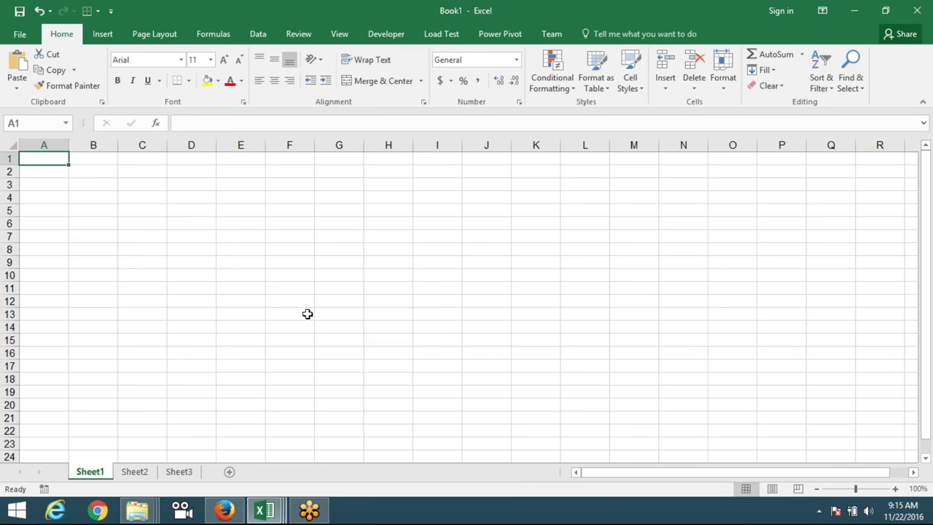
Enter 12, 52, 36, 52, 32 into cells A1 through A5.
{"action": "left_click", "coordinate": [55, 202]}
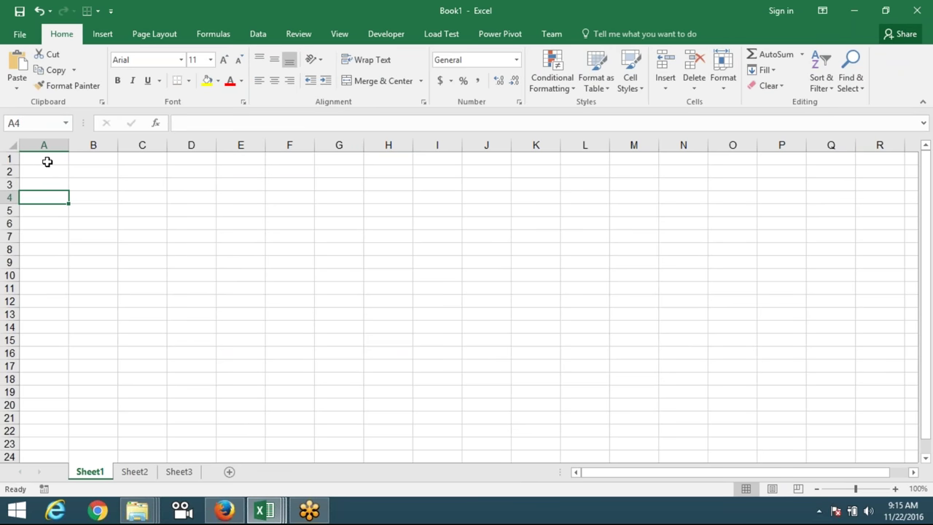
{"action": "left_click", "coordinate": [46, 161]}
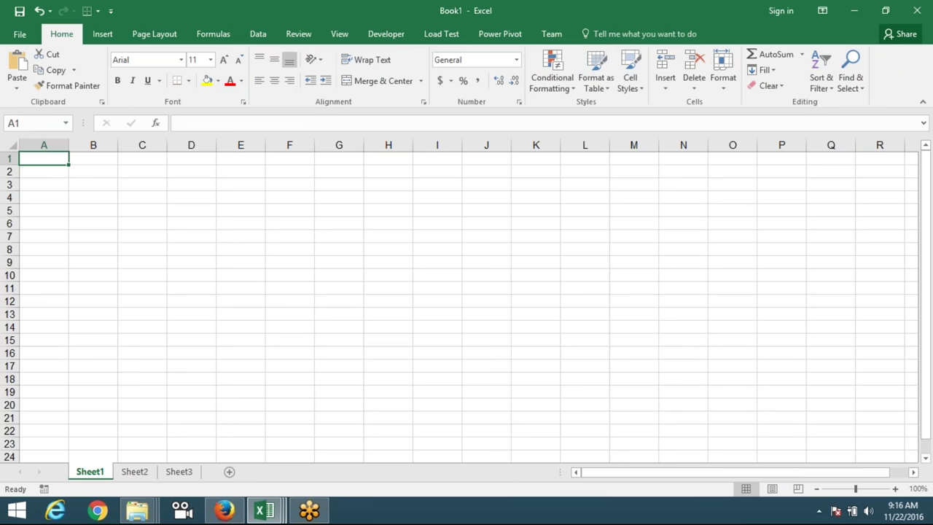
{"action": "type", "text": "12"}
{"action": "left_click", "coordinate": [44, 210]}
{"action": "type", "text": "32"}
{"action": "key", "text": "Return"}
{"action": "left_click", "coordinate": [58, 176]}
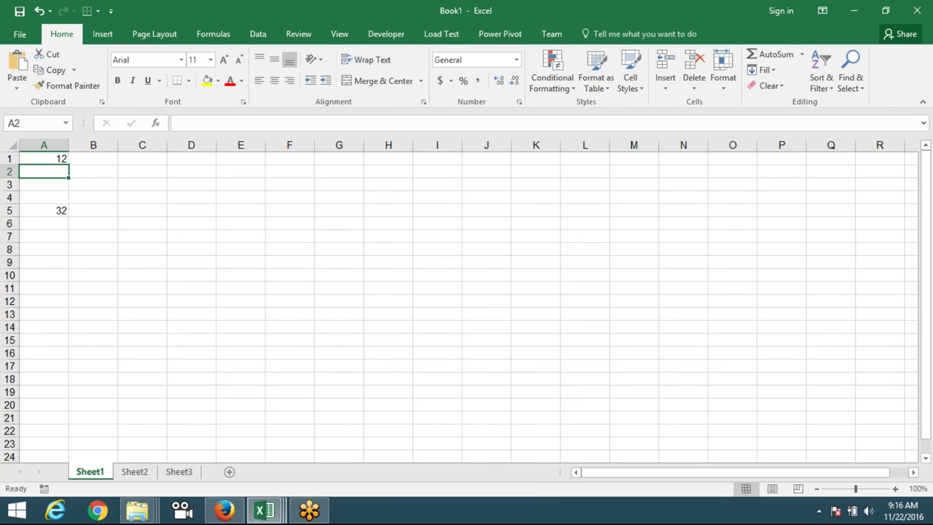
{"action": "type", "text": "52"}
{"action": "key", "text": "Return"}
{"action": "type", "text": "36"}
{"action": "key", "text": "Return"}
{"action": "type", "text": "52"}
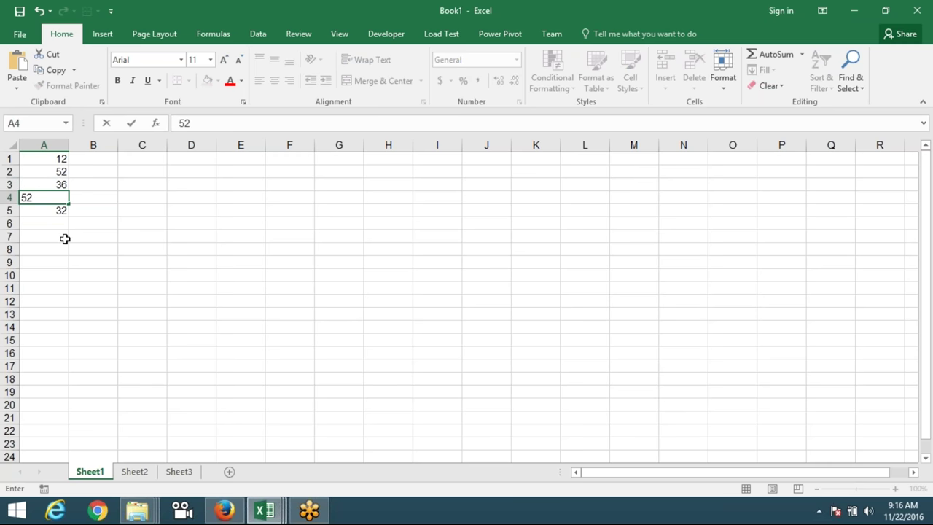
{"action": "key", "text": "Return"}
Put =AVERAGE(A1:A5) in A7, showing 36.8.
{"action": "left_click", "coordinate": [65, 237]}
{"action": "type", "text": "=av"}
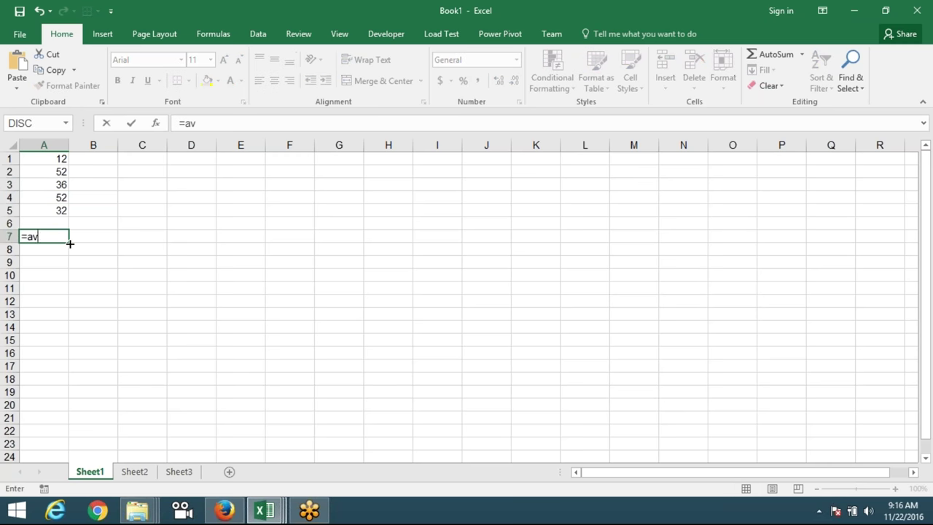
{"action": "key", "text": "Down"}
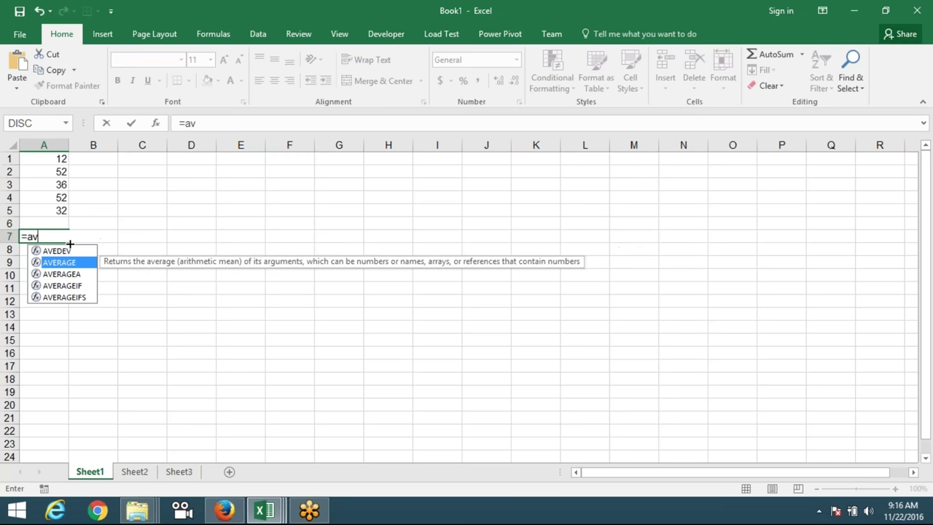
{"action": "key", "text": "Tab"}
{"action": "left_click_drag", "start_coordinate": [62, 211], "coordinate": [64, 158]}
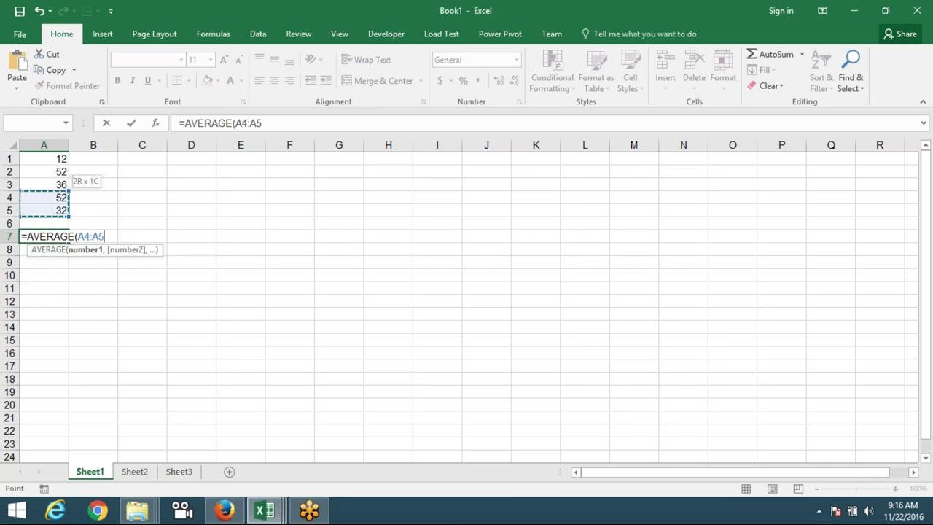
{"action": "key", "text": "Return"}
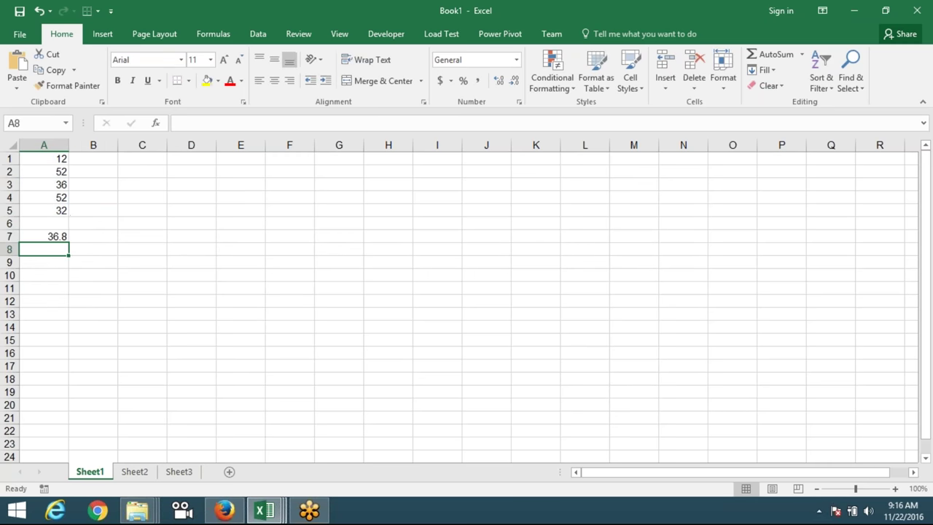
Change A3 to 0 and select A1:A5 to view the status-bar average.
{"action": "key", "text": "Up"}
{"action": "key", "text": "Up"}
{"action": "key", "text": "Up"}
{"action": "key", "text": "Up"}
{"action": "type", "text": "0"}
{"action": "key", "text": "Return"}
{"action": "key", "text": "Up"}
{"action": "key", "text": "Up"}
{"action": "key", "text": "Up"}
{"action": "key", "text": "ctrl+shift+Down"}
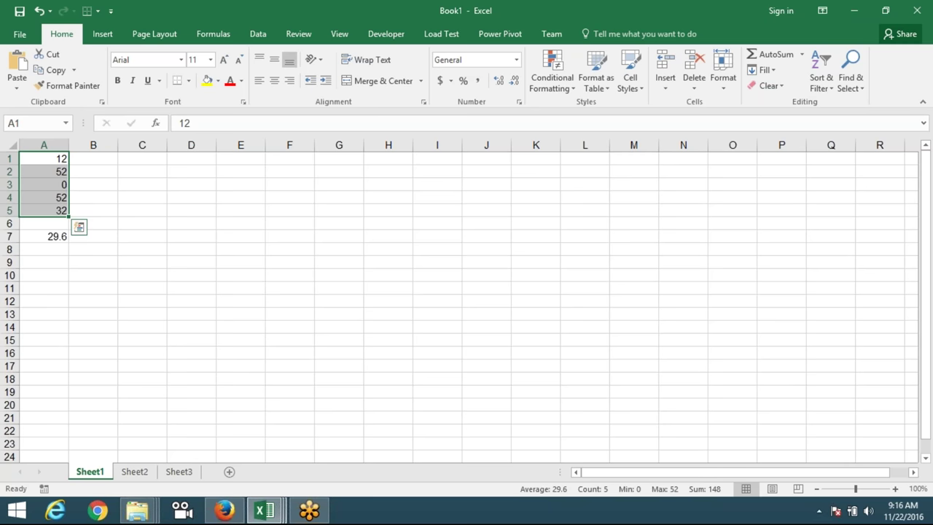
Clear cell A3 and re-enter 0 in it.
{"action": "left_click", "coordinate": [44, 184]}
{"action": "key", "text": "Delete"}
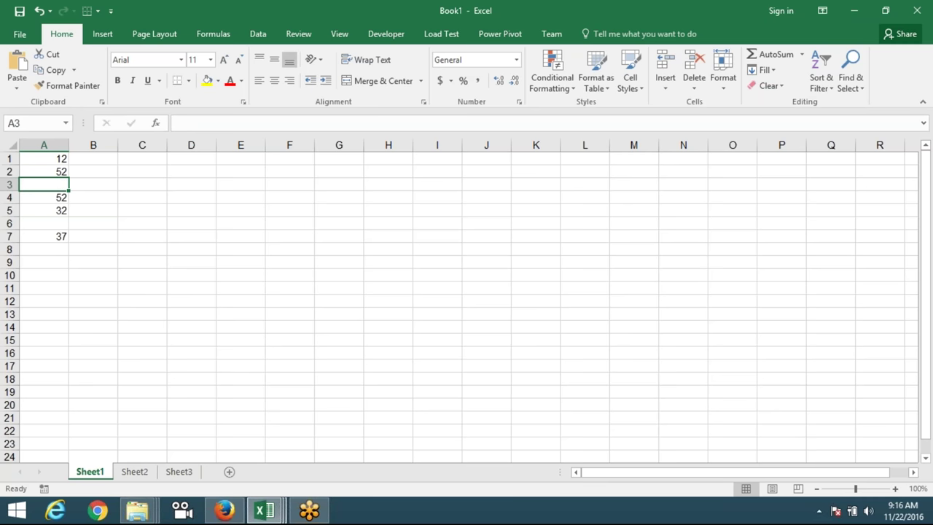
{"action": "type", "text": "0"}
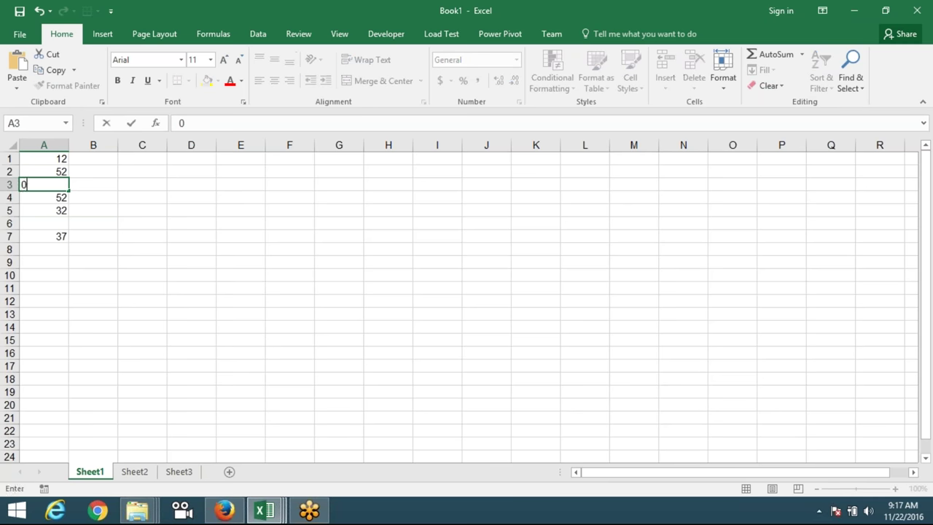
{"action": "key", "text": "Return"}
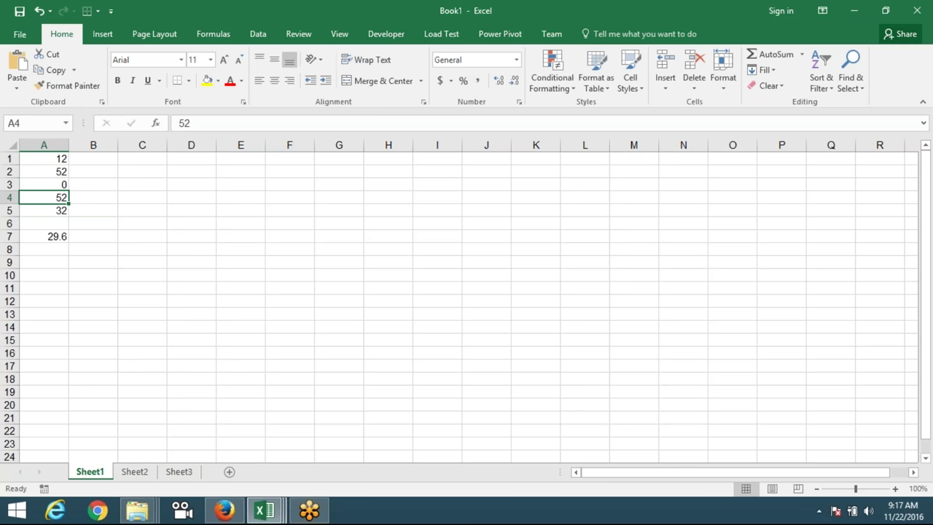
Select A3:B3, then B1:B5, then A1:A5 to compare the status-bar figures.
{"action": "left_click_drag", "start_coordinate": [93, 185], "coordinate": [45, 184]}
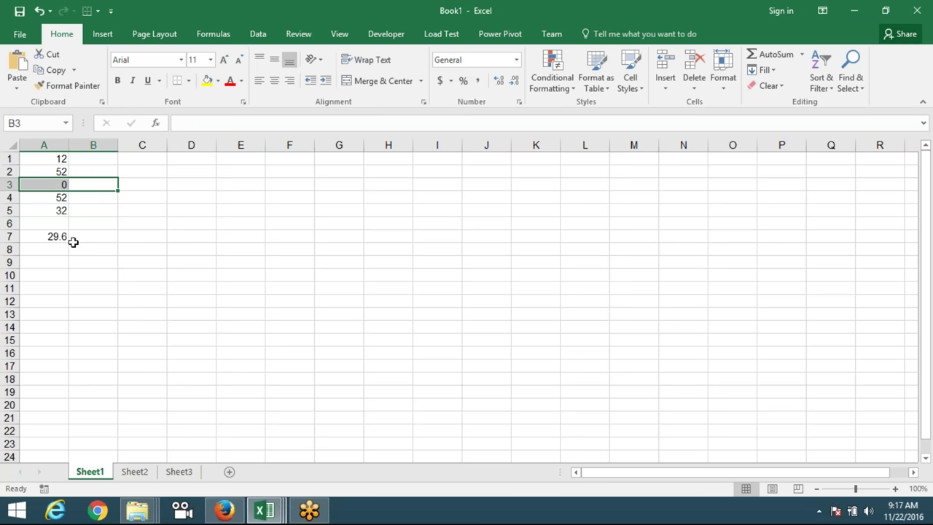
{"action": "key", "text": "Up"}
{"action": "key", "text": "Up"}
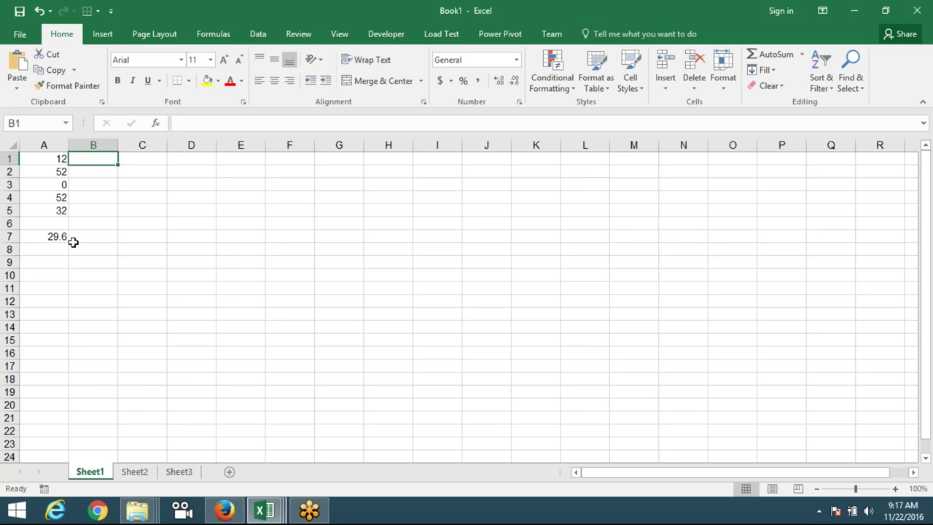
{"action": "key", "text": "shift+Down"}
{"action": "key", "text": "shift+Down"}
{"action": "key", "text": "shift+Down"}
{"action": "key", "text": "shift+Down"}
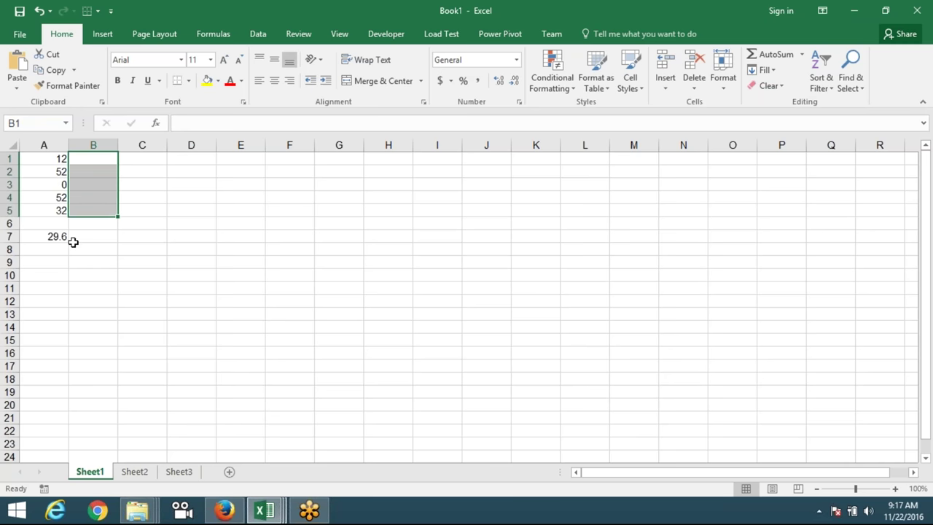
{"action": "key", "text": "Left"}
{"action": "key", "text": "ctrl+shift+Down"}
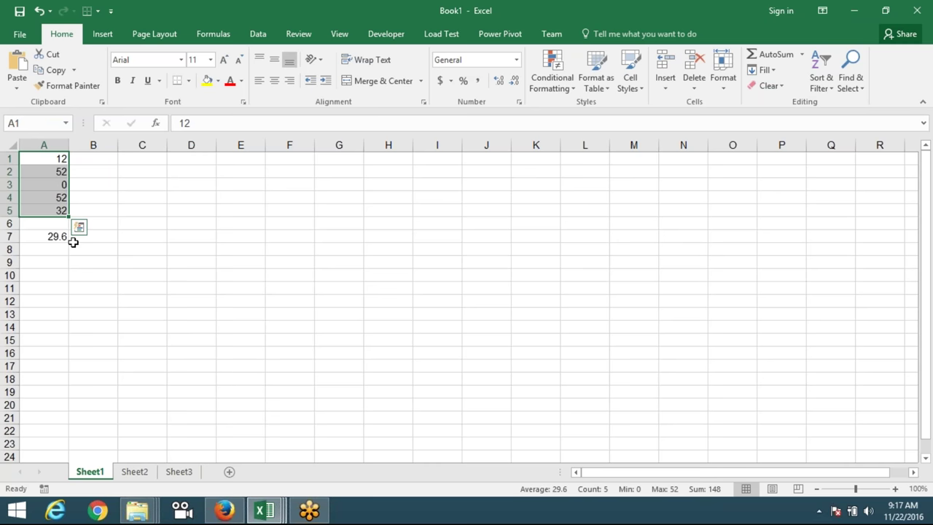
{"action": "key", "text": "Down"}
{"action": "key", "text": "Down"}
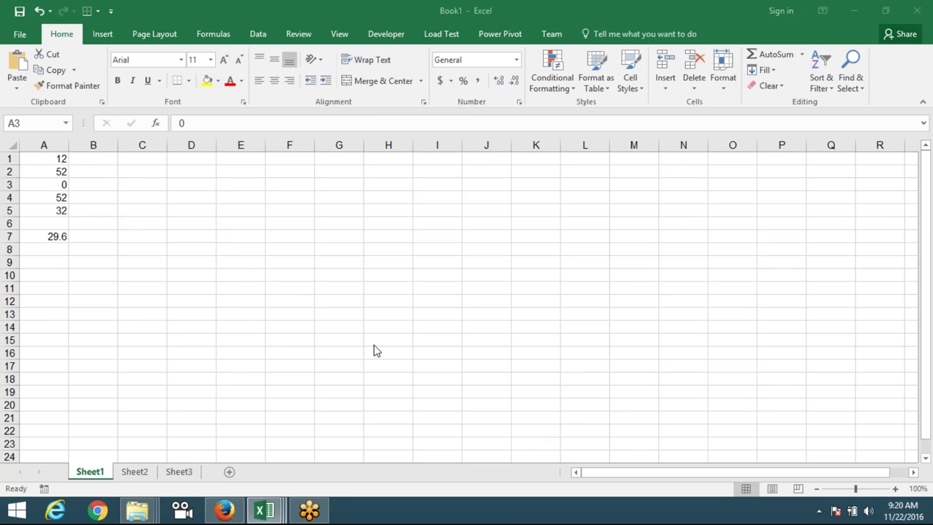
{"action": "left_click", "coordinate": [57, 239]}
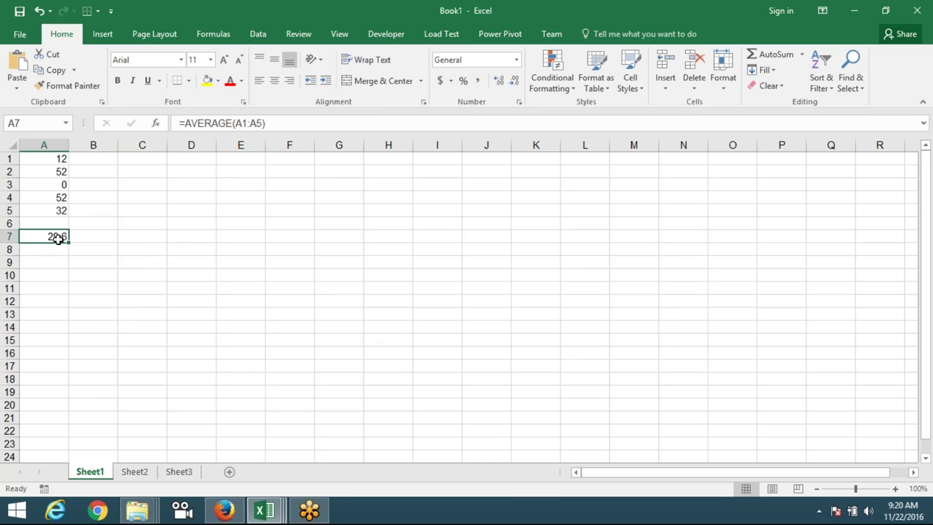
In B7, start an AVERAGE formula with a nested IF function.
{"action": "left_click", "coordinate": [93, 236]}
{"action": "type", "text": "="}
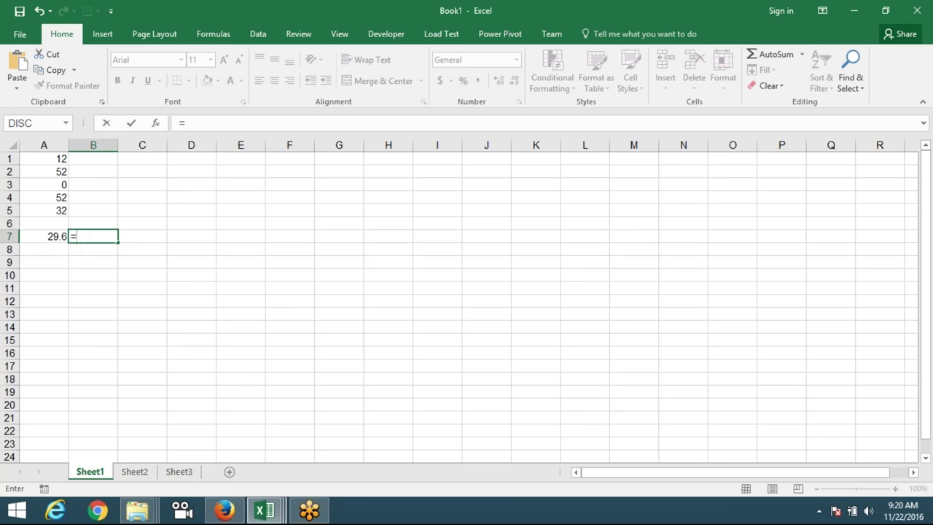
{"action": "type", "text": "av"}
{"action": "key", "text": "Down"}
{"action": "key", "text": "Tab"}
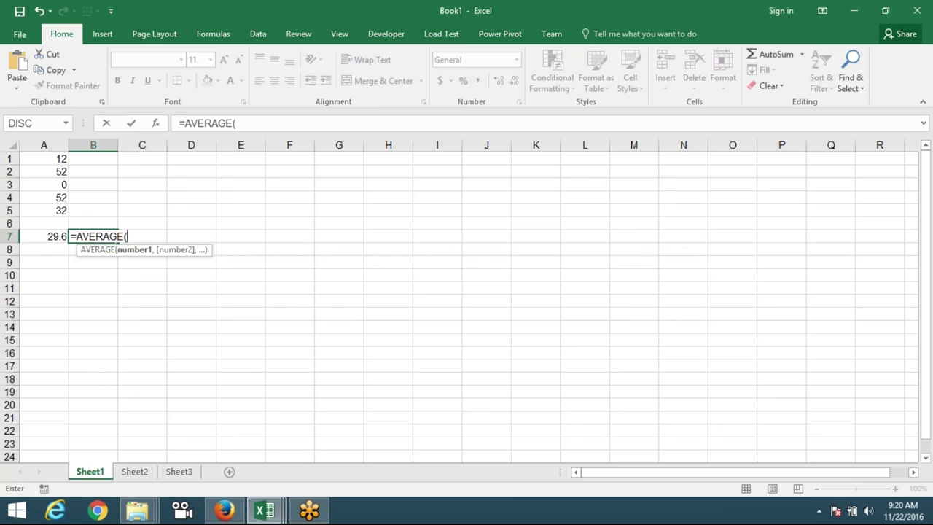
{"action": "type", "text": "i"}
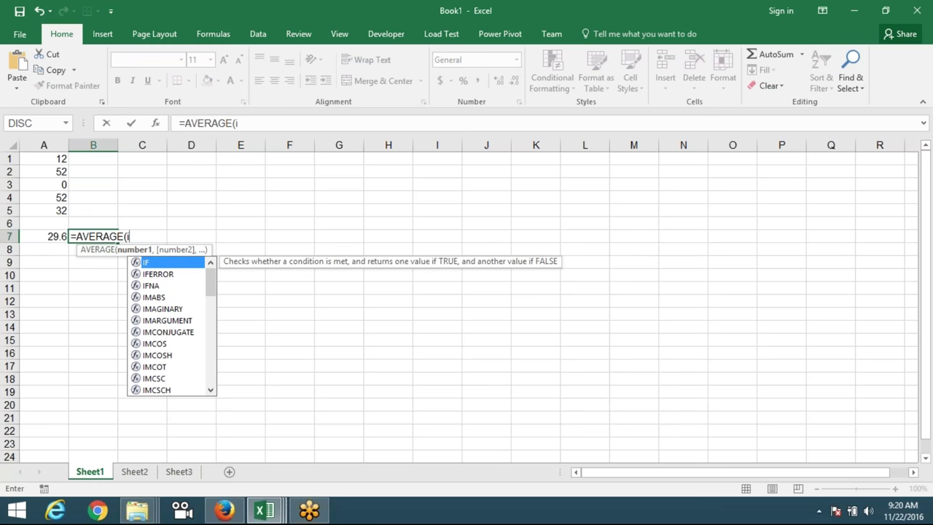
{"action": "type", "text": "f"}
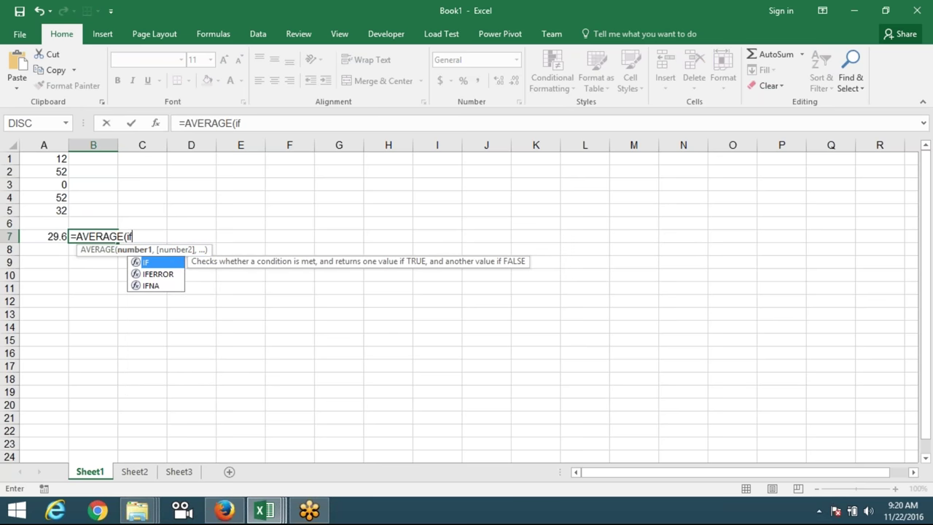
{"action": "key", "text": "Tab"}
Complete =AVERAGE(IF(A1:A5>0,A1:A5)) and enter it normally, which returns #VALUE!
{"action": "mouse_move", "coordinate": [58, 159]}
{"action": "left_mouse_down"}
{"action": "mouse_move", "coordinate": [58, 210]}
{"action": "mouse_move", "coordinate": [77, 199]}
{"action": "left_mouse_up"}
{"action": "type", "text": ">0,"}
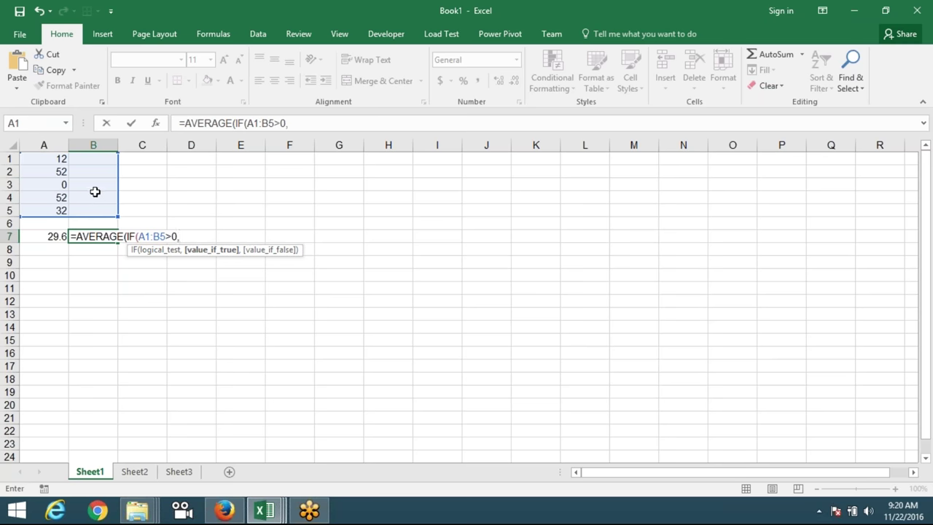
{"action": "key", "text": "BackSpace"}
{"action": "key", "text": "BackSpace"}
{"action": "key", "text": "BackSpace"}
{"action": "key", "text": "BackSpace"}
{"action": "key", "text": "BackSpace"}
{"action": "key", "text": "BackSpace"}
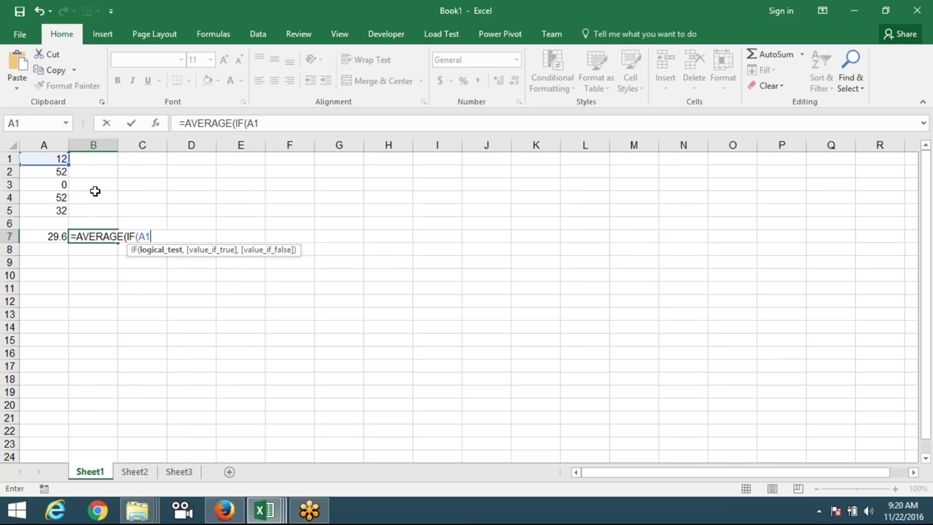
{"action": "key", "text": "BackSpace"}
{"action": "key", "text": "BackSpace"}
{"action": "left_click_drag", "start_coordinate": [58, 160], "coordinate": [54, 208]}
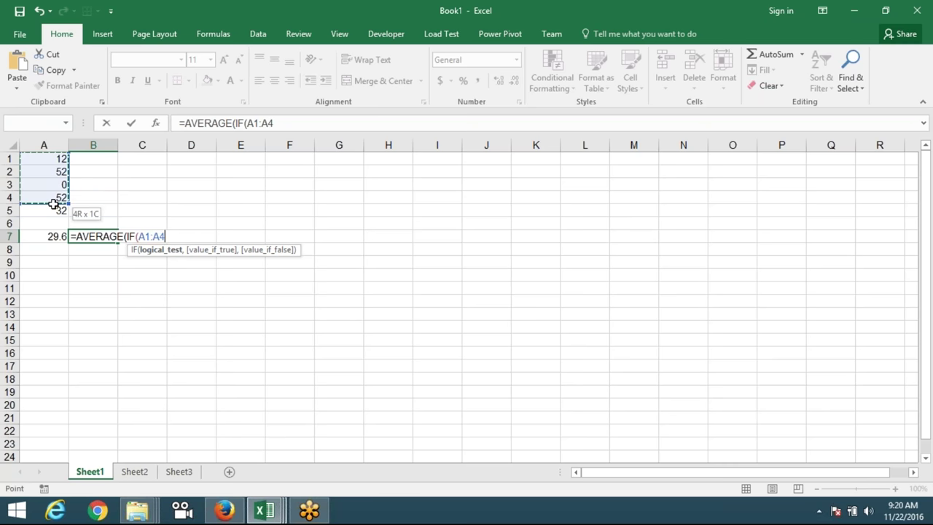
{"action": "type", "text": ">"}
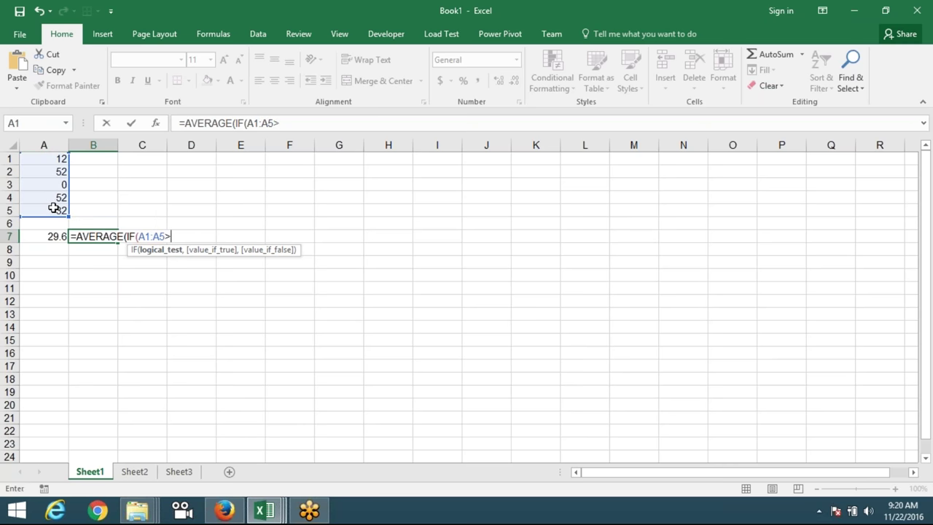
{"action": "type", "text": "0,"}
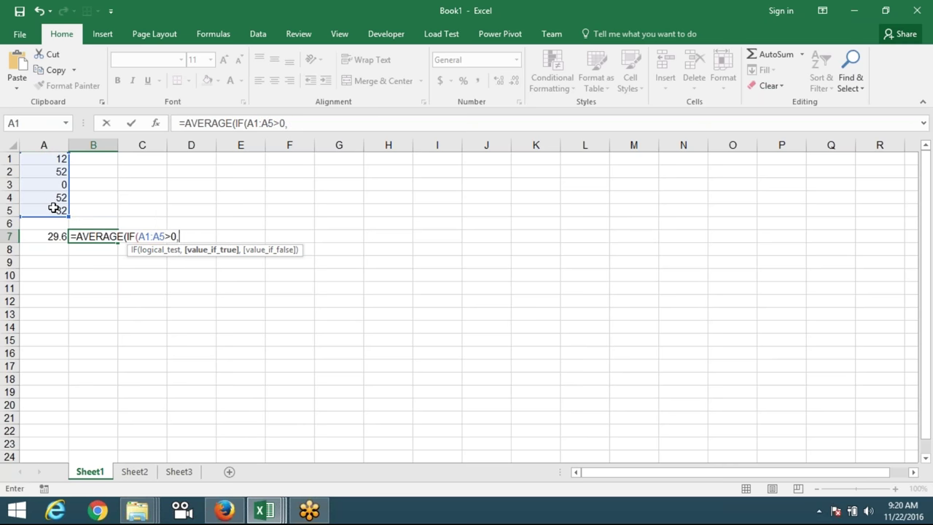
{"action": "left_click_drag", "start_coordinate": [58, 159], "coordinate": [61, 210]}
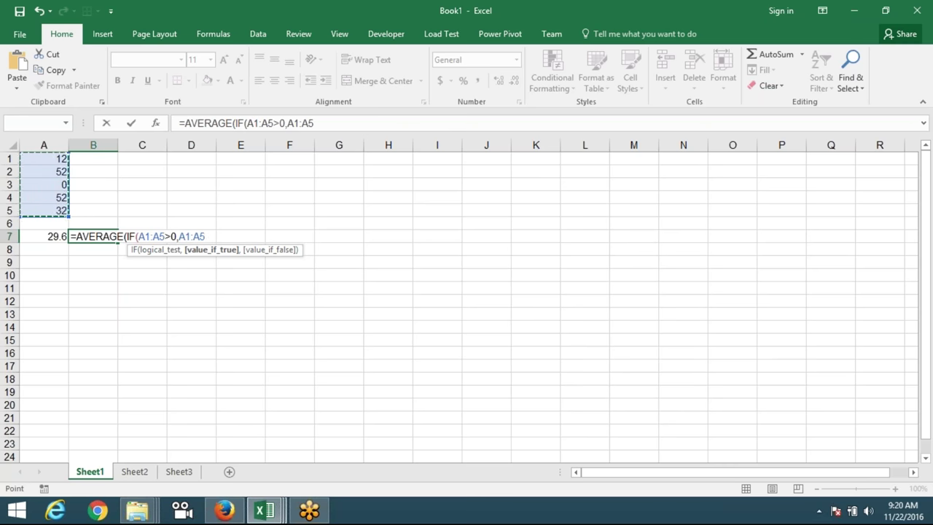
{"action": "key", "text": "Return"}
{"action": "key", "text": "Return"}
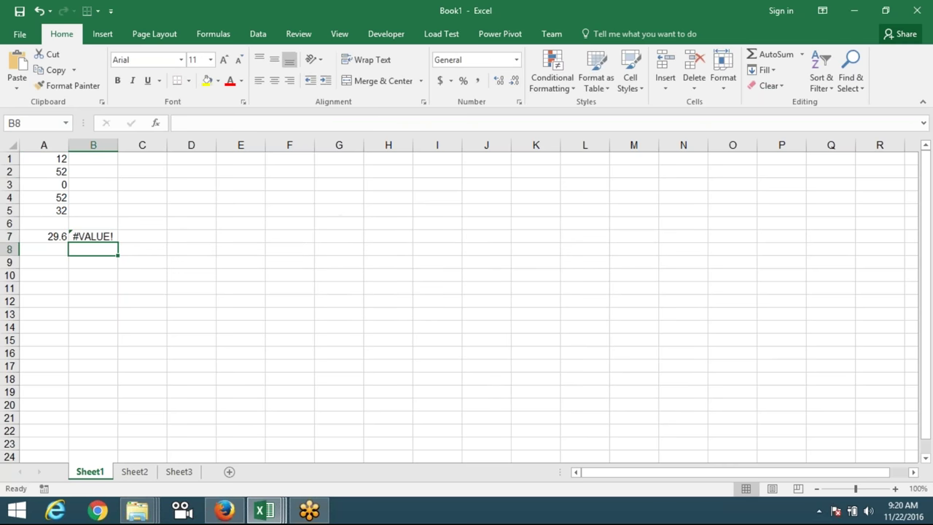
Re-enter the B7 formula as an array formula with Ctrl+Shift+Enter.
{"action": "left_click", "coordinate": [77, 237]}
{"action": "double_click", "coordinate": [95, 236]}
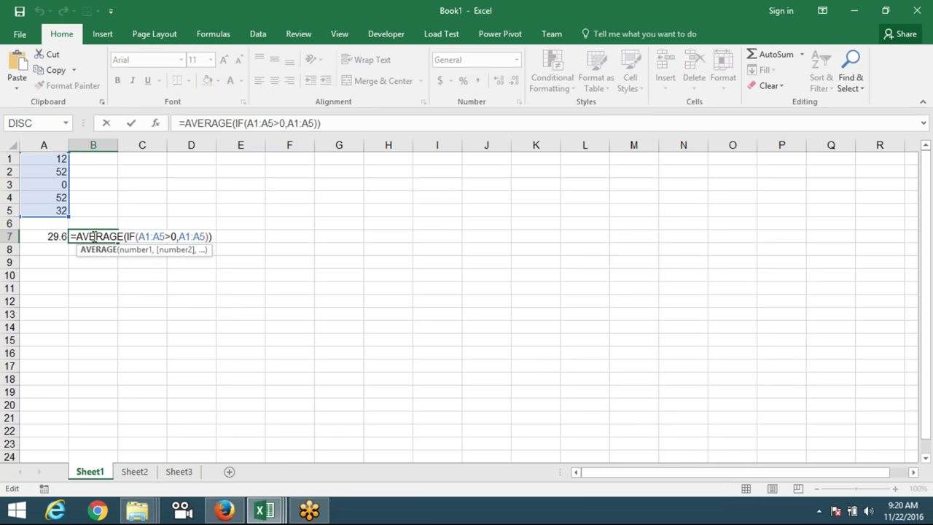
{"action": "key", "text": "ctrl+shift+Return"}
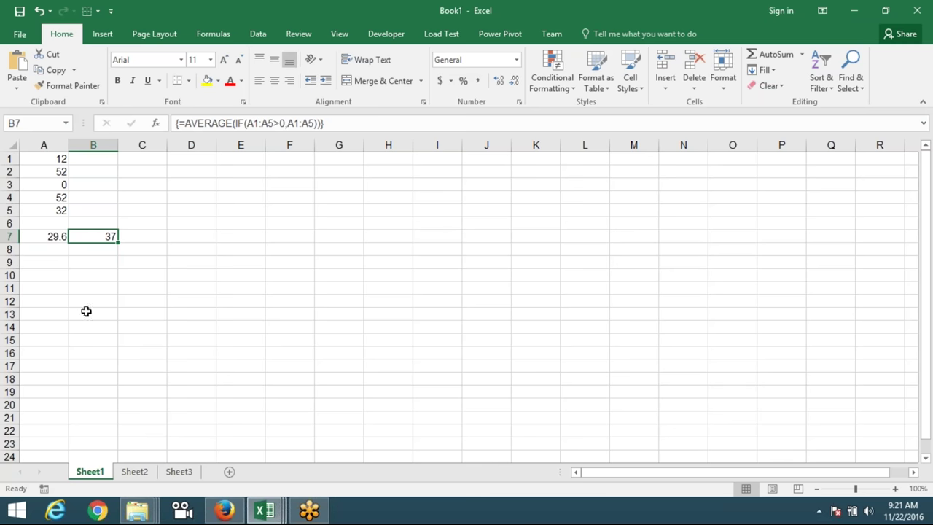
On Sheet2, enter the header Sales in cell A1.
{"action": "left_click", "coordinate": [109, 278]}
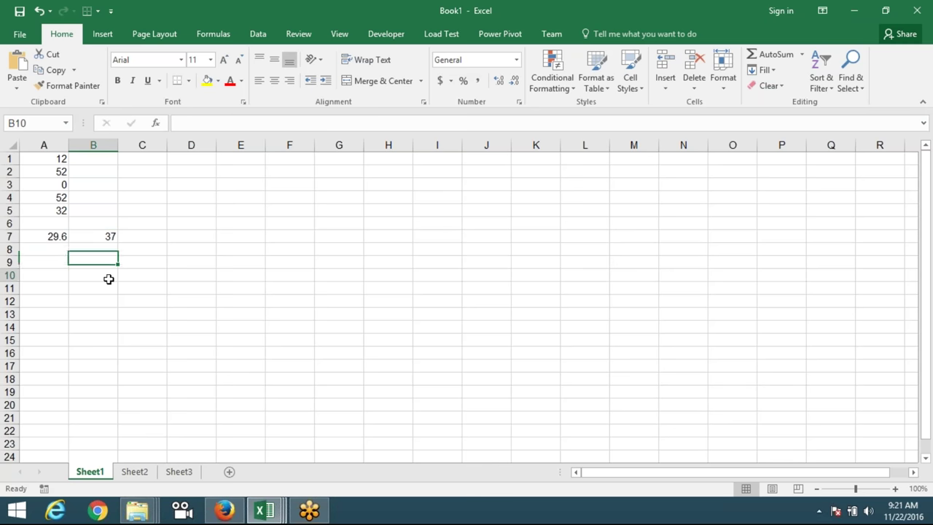
{"action": "left_click", "coordinate": [134, 472]}
{"action": "type", "text": "SAIes"}
{"action": "key", "text": "Return"}
Enter =RANDBETWEEN(10,90) in A2, correcting the period separator to a comma.
{"action": "type", "text": "=ra"}
{"action": "key", "text": "Down"}
{"action": "key", "text": "Down"}
{"action": "key", "text": "Tab"}
{"action": "type", "text": "10"}
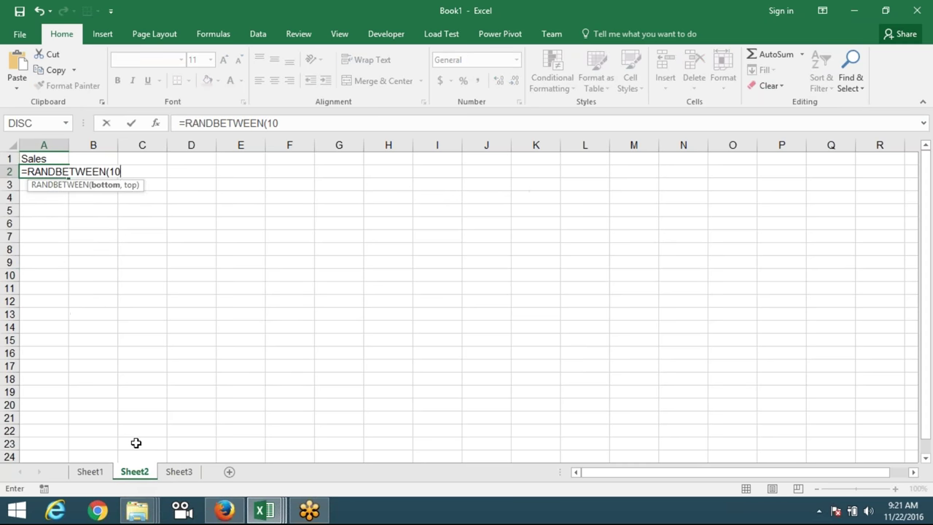
{"action": "type", "text": ".90"}
{"action": "key", "text": "Return"}
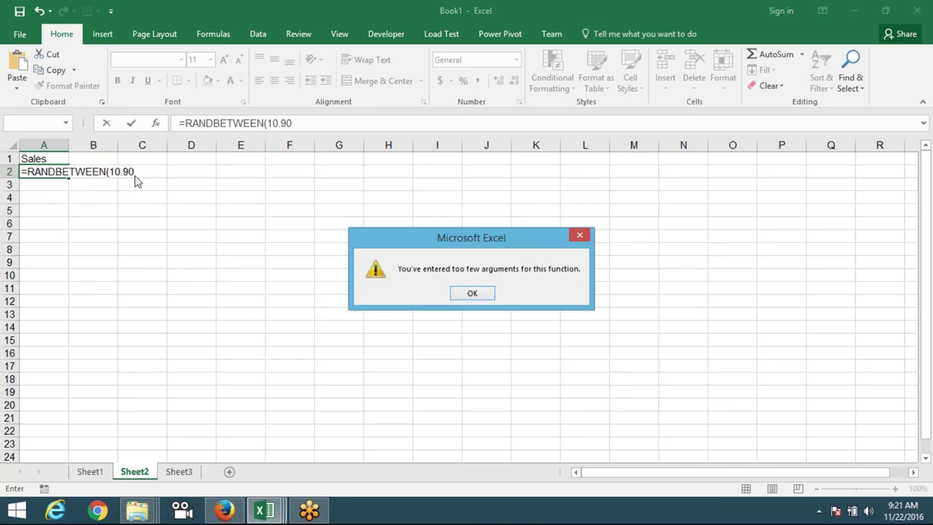
{"action": "key", "text": "Return"}
{"action": "left_click", "coordinate": [125, 173]}
{"action": "key", "text": "BackSpace"}
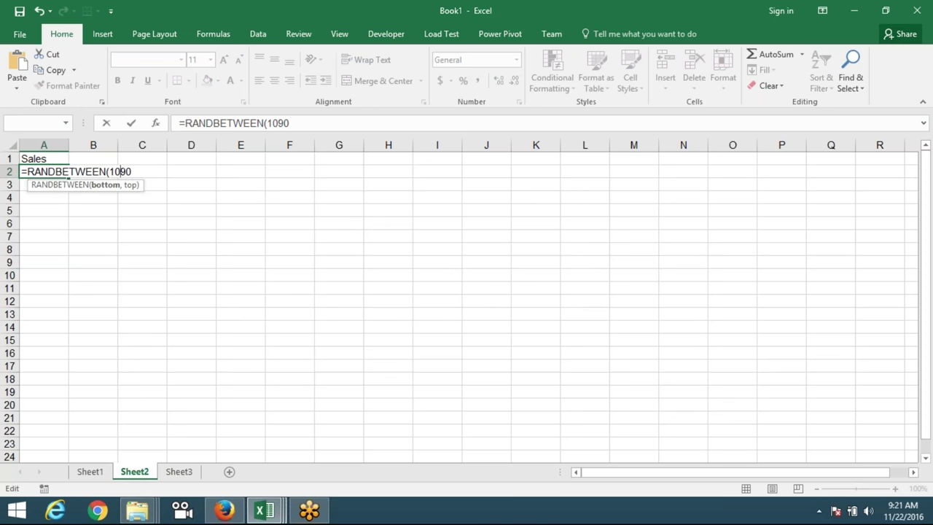
{"action": "type", "text": ","}
{"action": "key", "text": "Return"}
Fill the formula down to A20 and paste A2:A20 back as fixed values.
{"action": "mouse_move", "coordinate": [44, 171]}
{"action": "left_mouse_down"}
{"action": "mouse_move", "coordinate": [53, 340]}
{"action": "mouse_move", "coordinate": [44, 404]}
{"action": "left_mouse_up"}
{"action": "key", "text": "ctrl+d"}
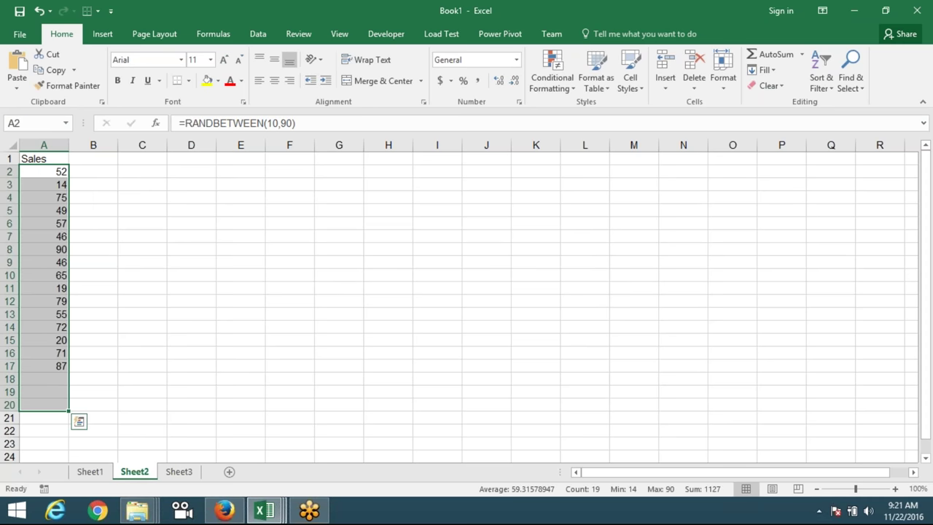
{"action": "key", "text": "ctrl+c"}
{"action": "left_click", "coordinate": [16, 83]}
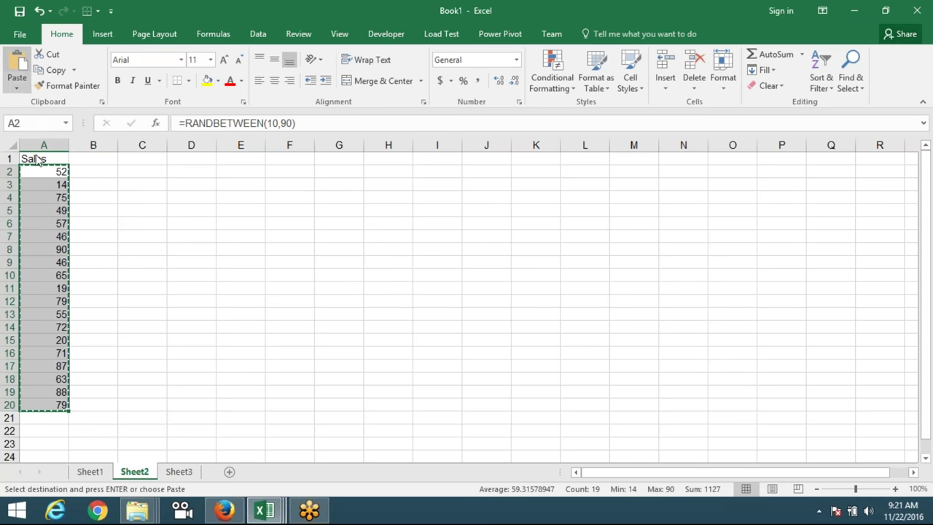
{"action": "left_click", "coordinate": [33, 175]}
{"action": "left_click", "coordinate": [120, 250]}
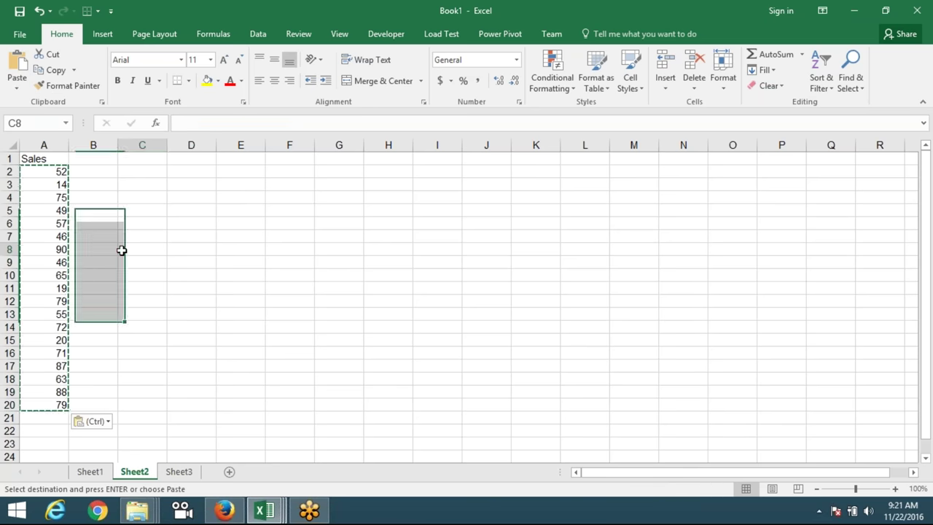
{"action": "key", "text": "Escape"}
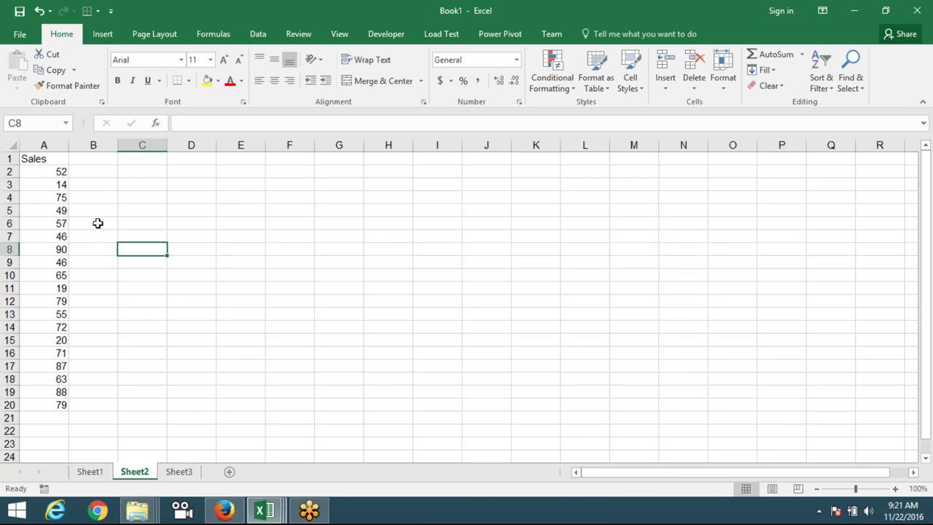
{"action": "left_click_drag", "start_coordinate": [59, 172], "coordinate": [60, 403]}
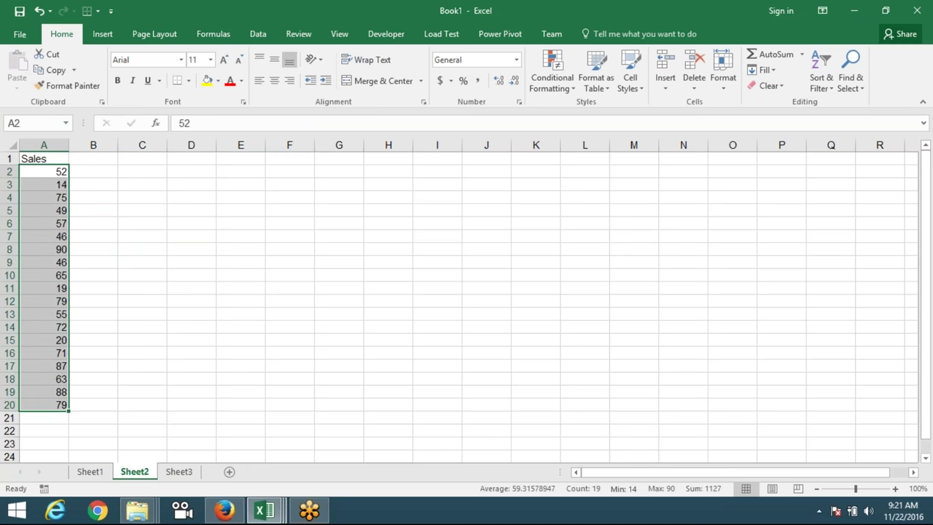
{"action": "left_click", "coordinate": [546, 85]}
{"action": "mouse_move", "coordinate": [590, 110]}
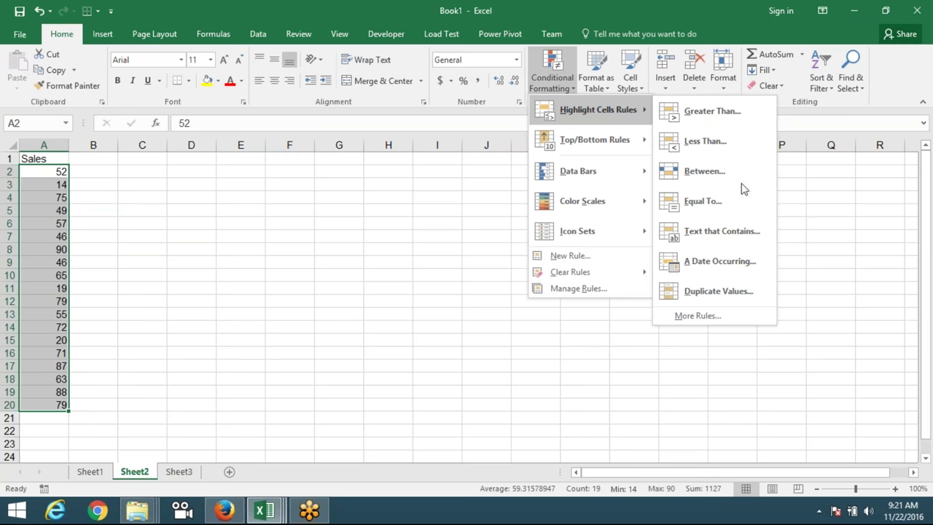
{"action": "left_click", "coordinate": [716, 290]}
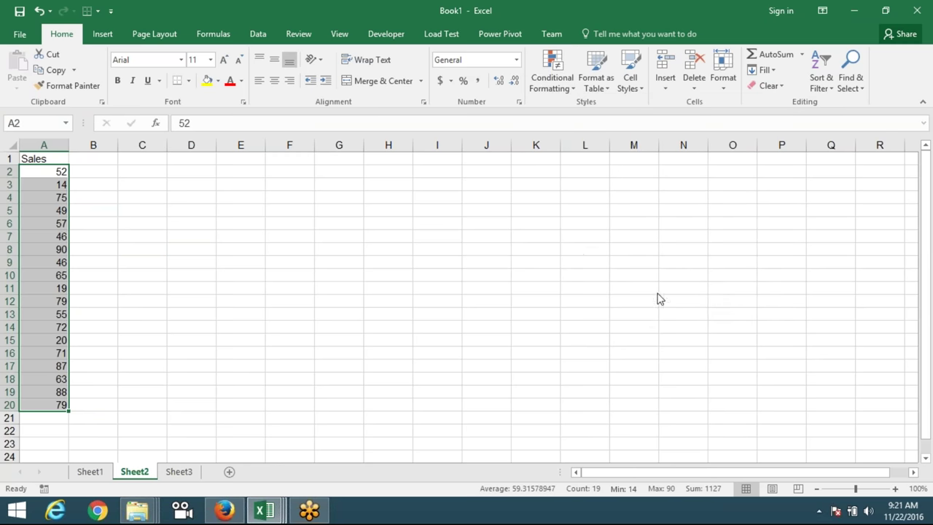
{"action": "mouse_move", "coordinate": [546, 260]}
{"action": "left_mouse_down"}
{"action": "mouse_move", "coordinate": [521, 223]}
{"action": "mouse_move", "coordinate": [298, 236]}
{"action": "left_mouse_up"}
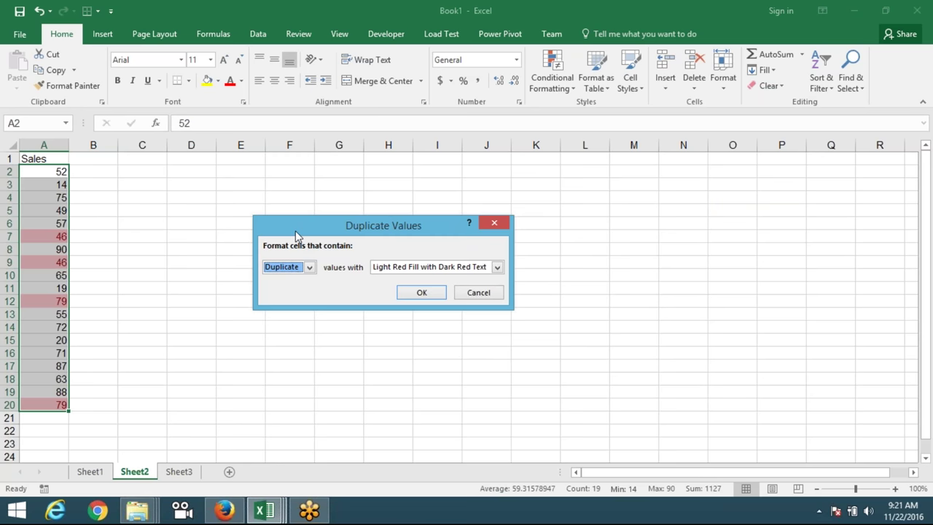
{"action": "key", "text": "Escape"}
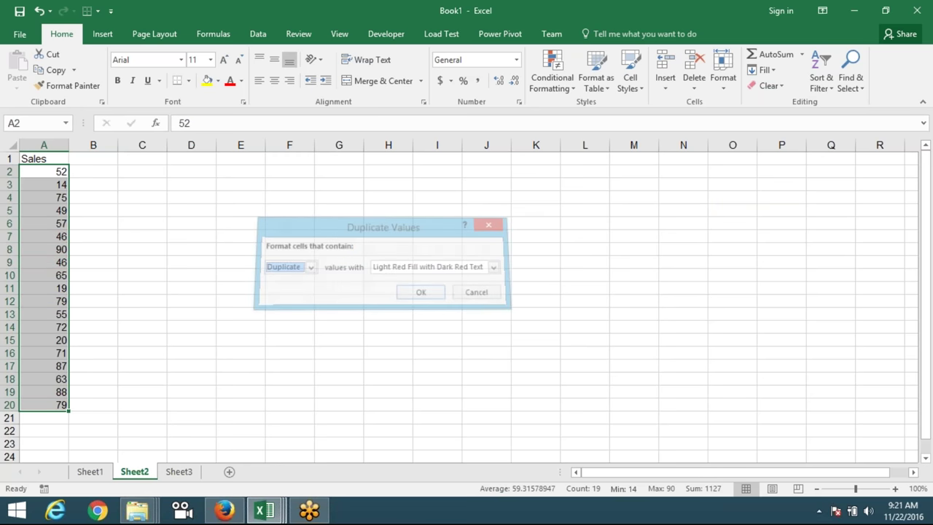
{"action": "left_click", "coordinate": [199, 194]}
Enter D in D4 and U in E4, then select cell B2 beside the Sales data.
{"action": "type", "text": "D"}
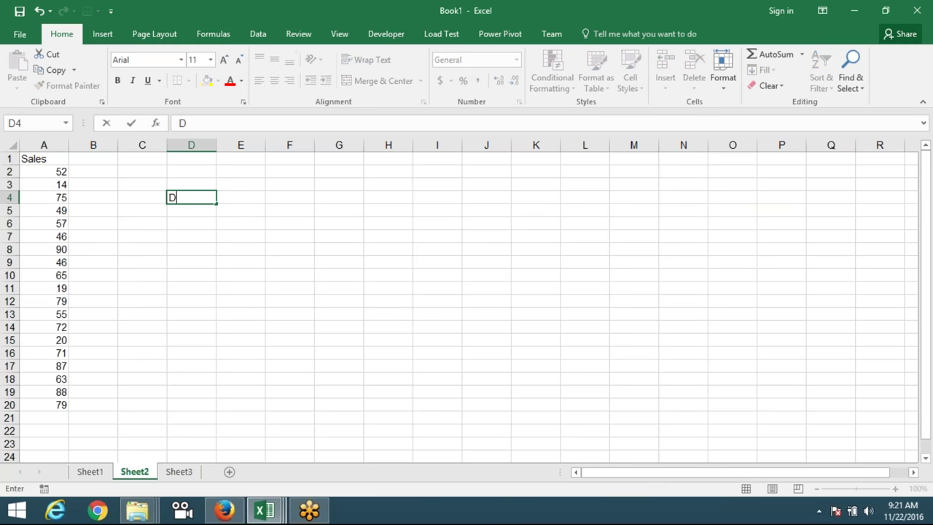
{"action": "key", "text": "Tab"}
{"action": "type", "text": "U"}
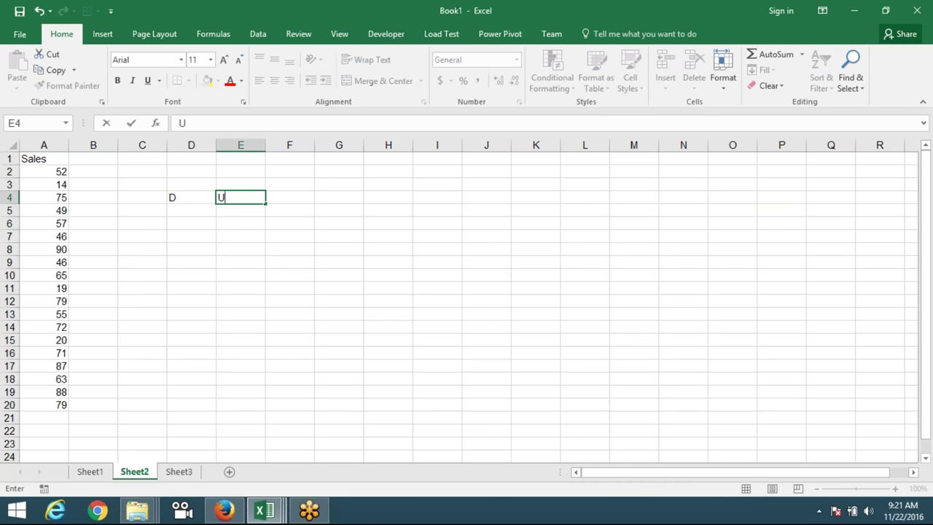
{"action": "key", "text": "Return"}
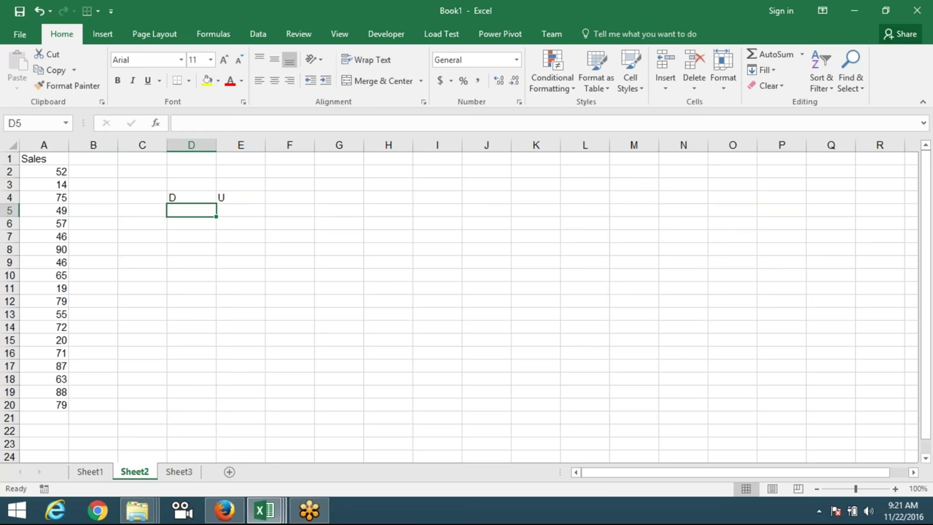
{"action": "left_click", "coordinate": [240, 210]}
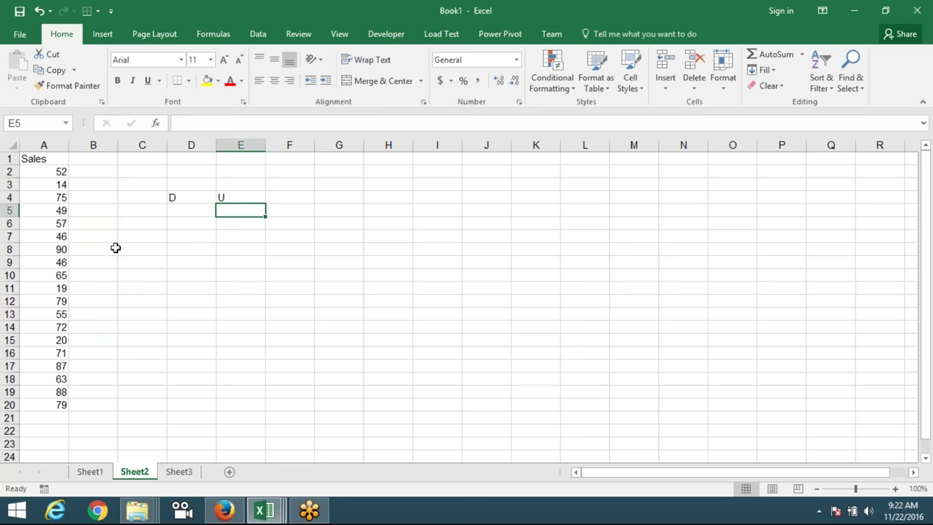
{"action": "left_click", "coordinate": [119, 248]}
{"action": "left_click", "coordinate": [63, 174]}
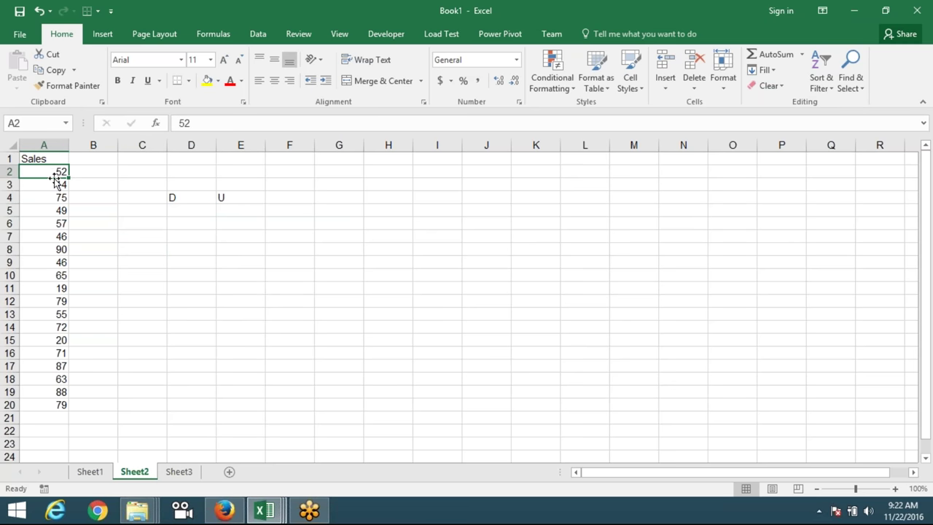
{"action": "left_click", "coordinate": [79, 171]}
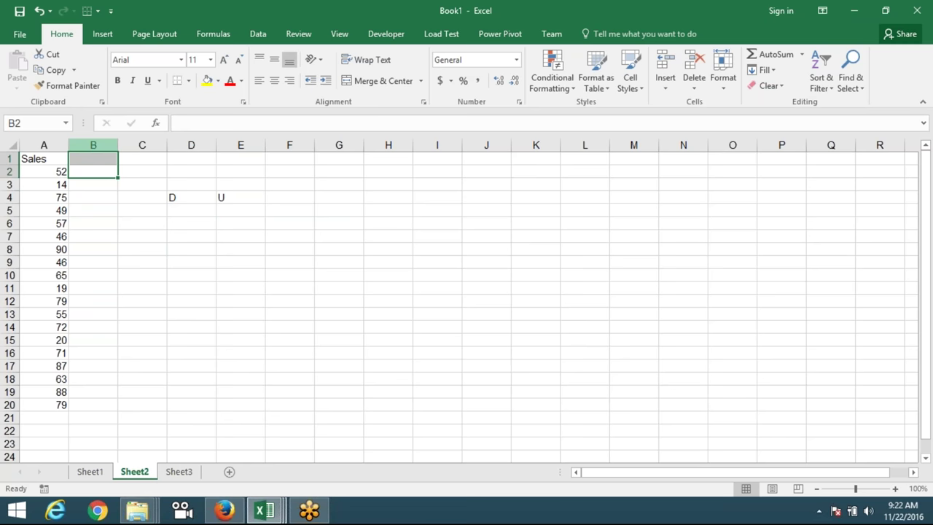
Enter =COUNTIF(A2:A20,A2) in B2 to count the first Sales value.
{"action": "key", "text": "F2"}
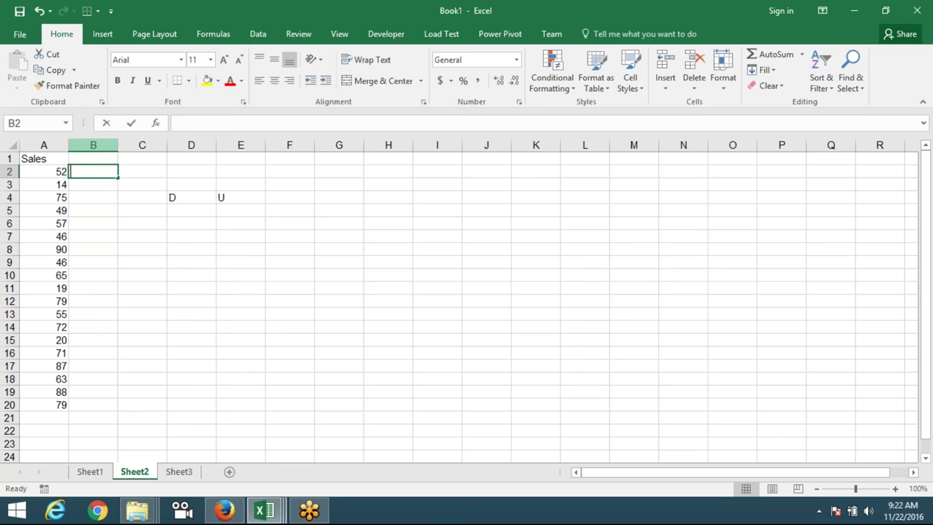
{"action": "type", "text": "=cou"}
{"action": "key", "text": "Down"}
{"action": "key", "text": "Down"}
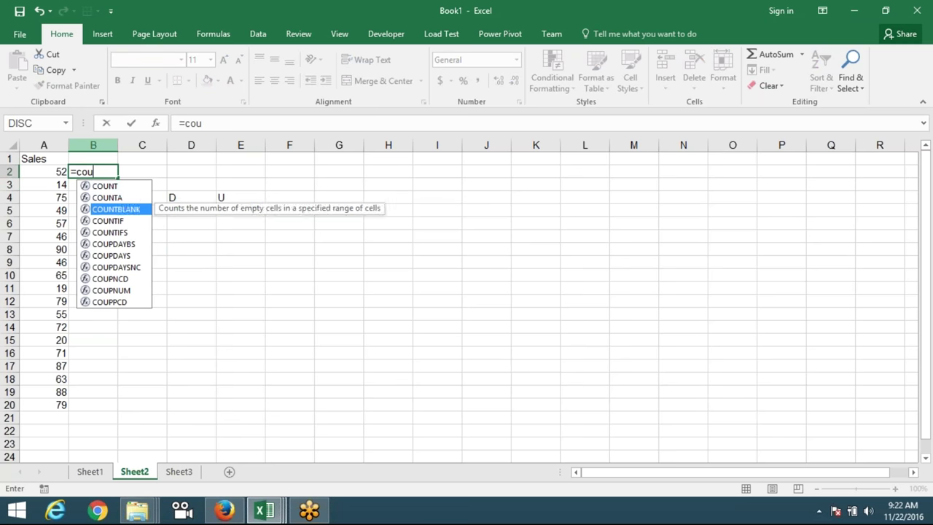
{"action": "key", "text": "Down"}
{"action": "key", "text": "Tab"}
{"action": "key", "text": "Left"}
{"action": "key", "text": "ctrl+shift+Down"}
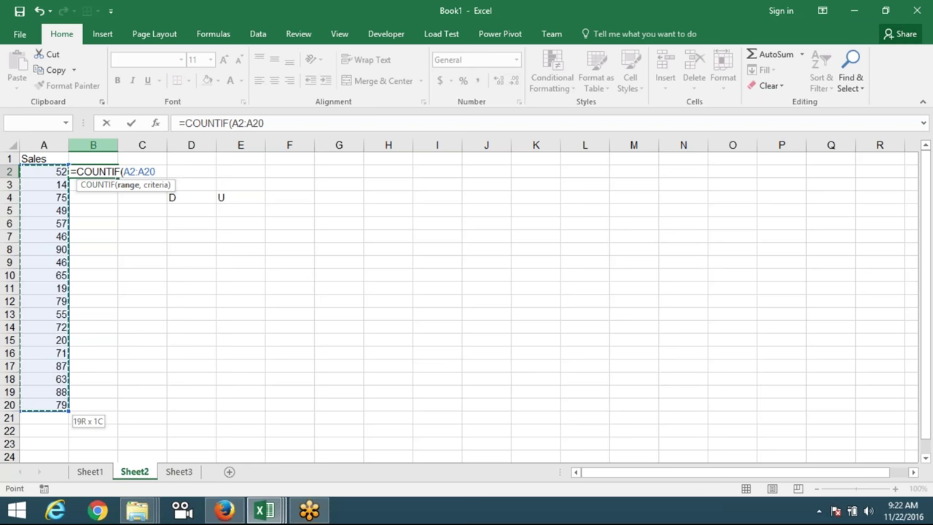
{"action": "type", "text": ","}
{"action": "key", "text": "Left"}
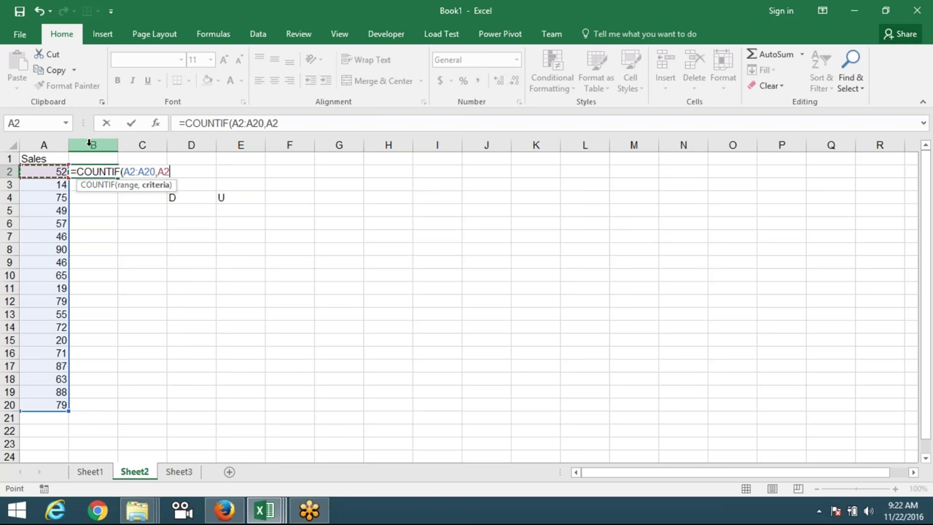
{"action": "key", "text": "Return"}
{"action": "key", "text": "Up"}
{"action": "key", "text": "Right"}
{"action": "key", "text": "Left"}
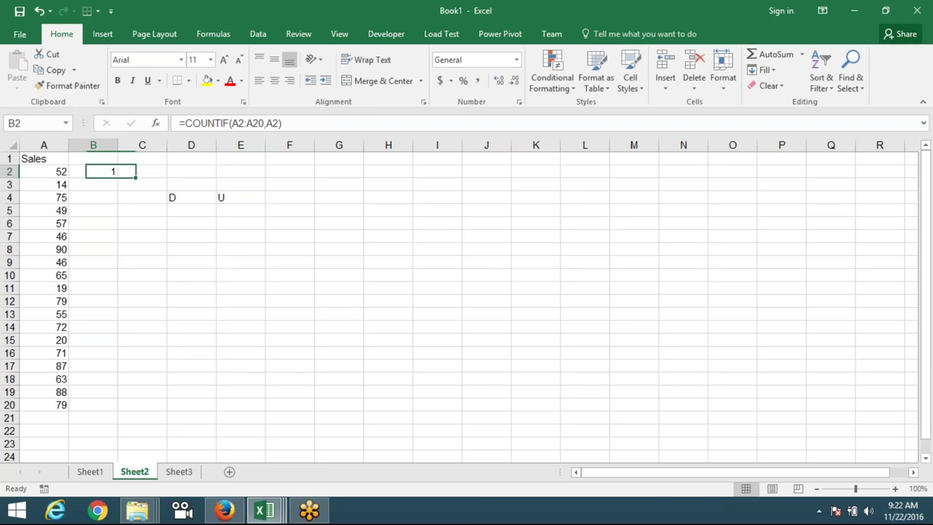
Lock the range as $A$2:$A$20 and fill the COUNTIF down to B20.
{"action": "left_click", "coordinate": [235, 122]}
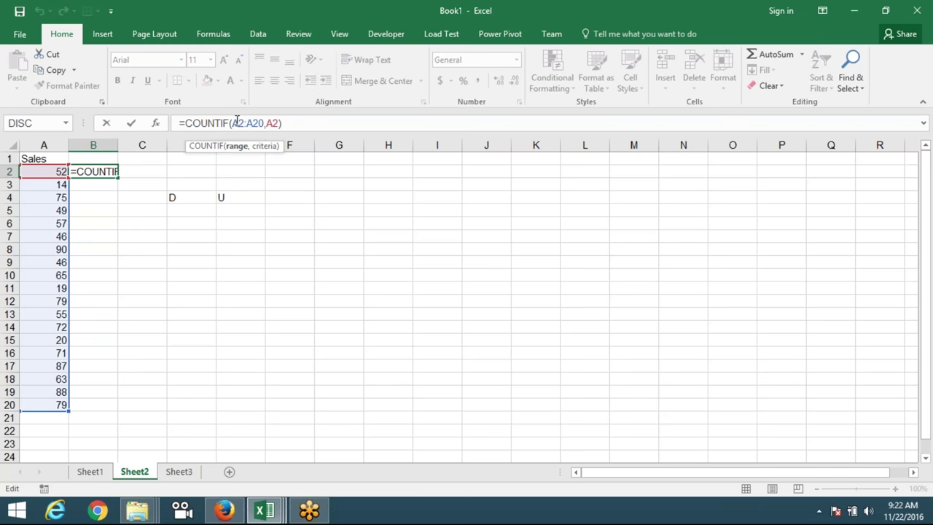
{"action": "key", "text": "F4"}
{"action": "left_click", "coordinate": [264, 123]}
{"action": "key", "text": "F4"}
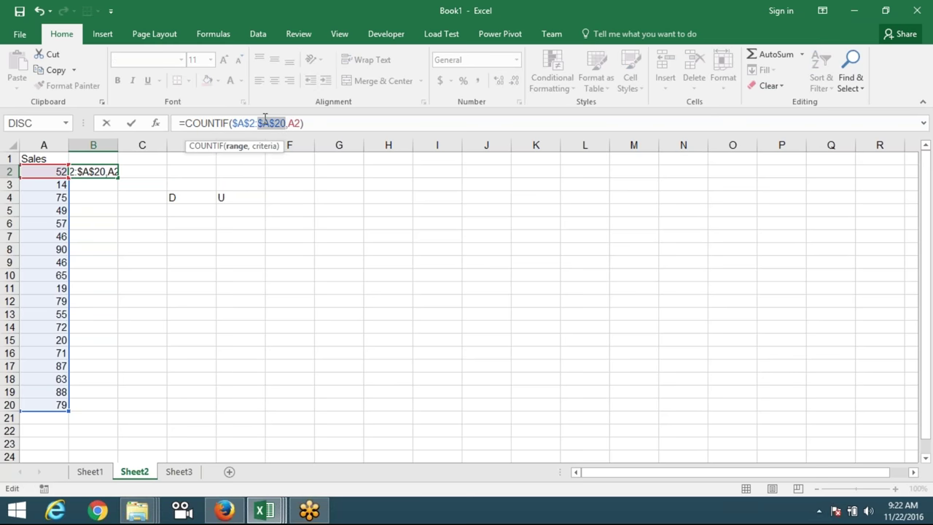
{"action": "key", "text": "Return"}
{"action": "left_click", "coordinate": [110, 171]}
{"action": "double_click", "coordinate": [118, 178]}
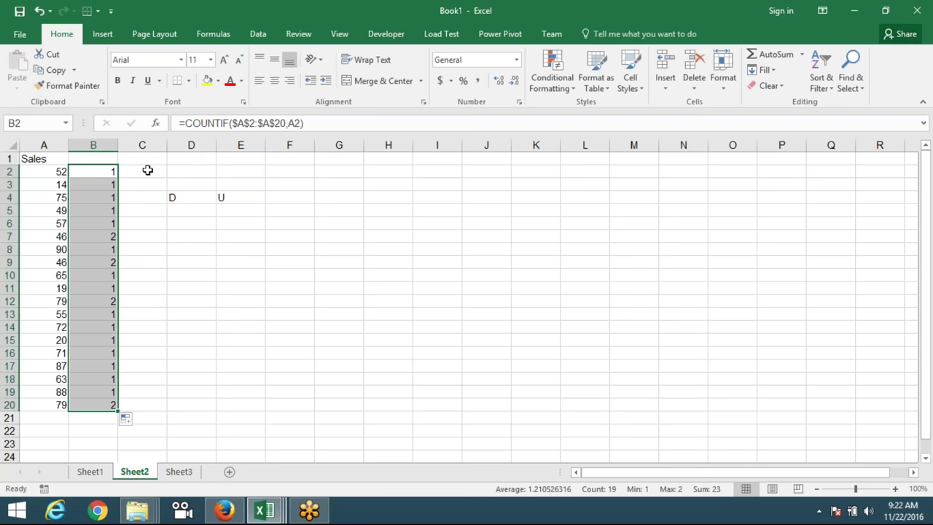
{"action": "left_click", "coordinate": [150, 171]}
In C2, enter =COUNTIF(B2:B20,">1") to count entries above 1, returning 4.
{"action": "type", "text": "="}
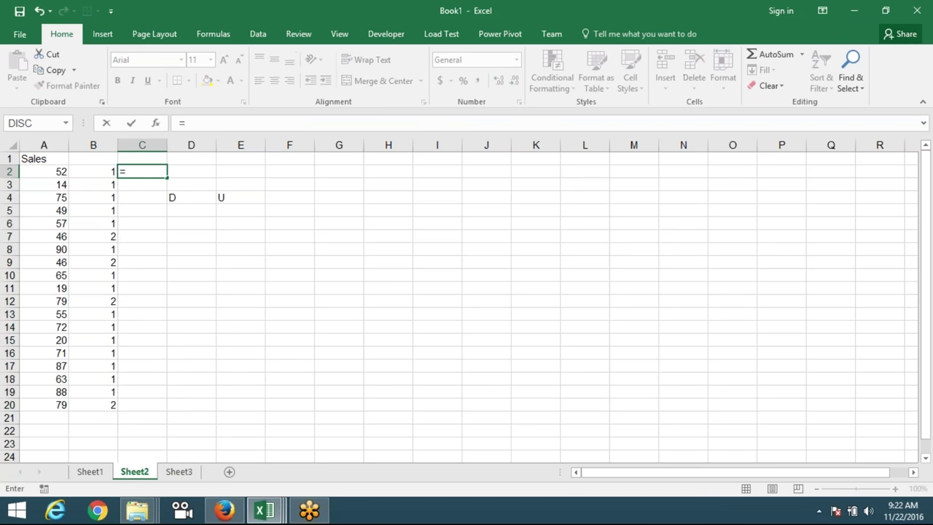
{"action": "type", "text": "cou"}
{"action": "key", "text": "Down"}
{"action": "key", "text": "Down"}
{"action": "key", "text": "Down"}
{"action": "key", "text": "Tab"}
{"action": "left_click_drag", "start_coordinate": [93, 171], "coordinate": [109, 406]}
{"action": "type", "text": ",\">"}
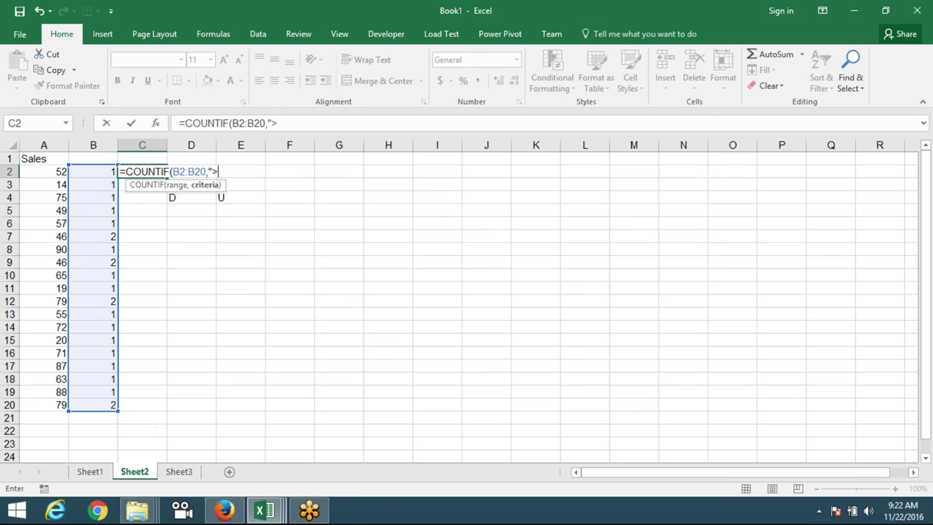
{"action": "type", "text": "1\")"}
{"action": "key", "text": "Return"}
{"action": "left_click", "coordinate": [142, 171]}
In D2, enter =COUNTIF(B2:B20,1) to count entries equal to 1, returning 15.
{"action": "left_click", "coordinate": [191, 172]}
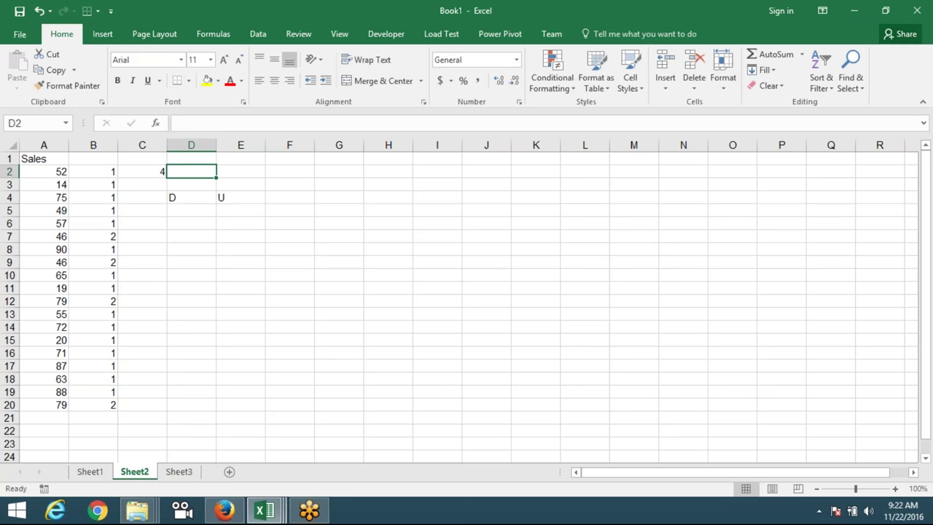
{"action": "type", "text": "="}
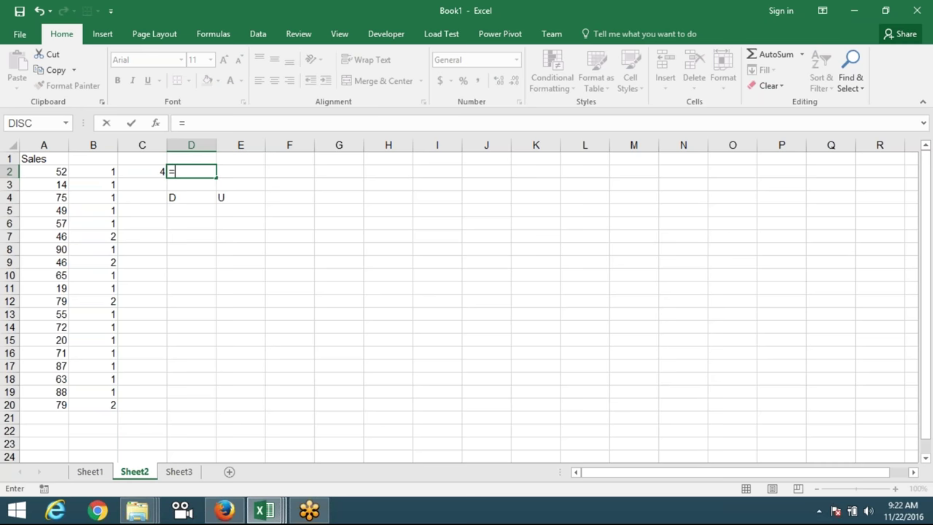
{"action": "type", "text": "cou"}
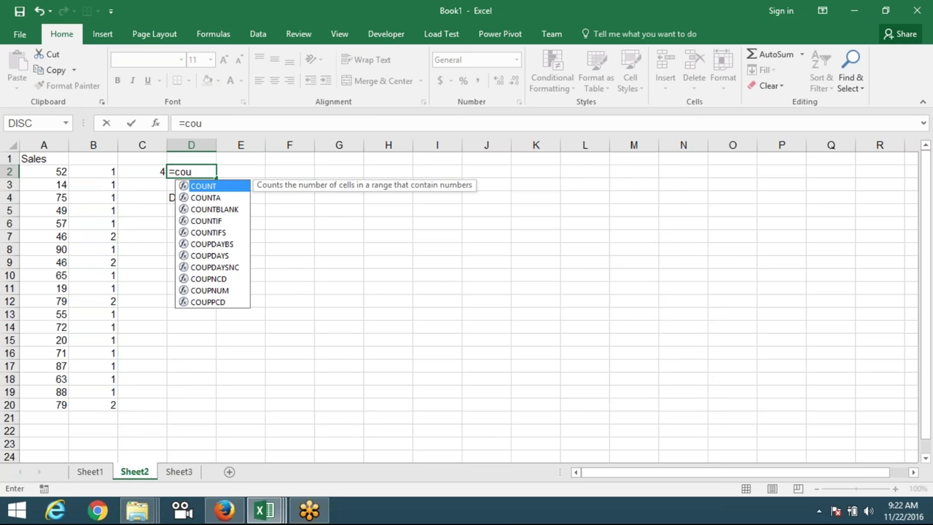
{"action": "key", "text": "Down"}
{"action": "key", "text": "Down"}
{"action": "key", "text": "Down"}
{"action": "key", "text": "Tab"}
{"action": "key", "text": "Left"}
{"action": "key", "text": "Left"}
{"action": "key", "text": "ctrl+shift+Down"}
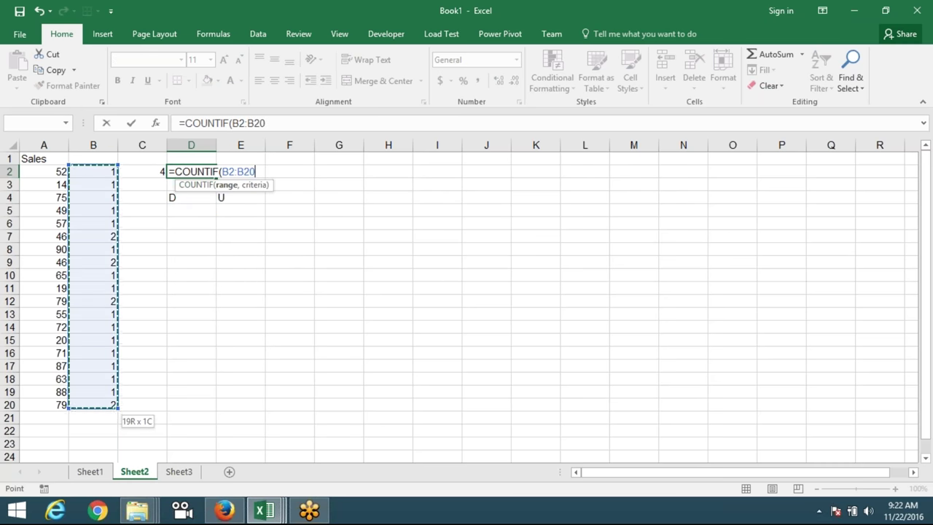
{"action": "type", "text": ",1)"}
{"action": "key", "text": "Return"}
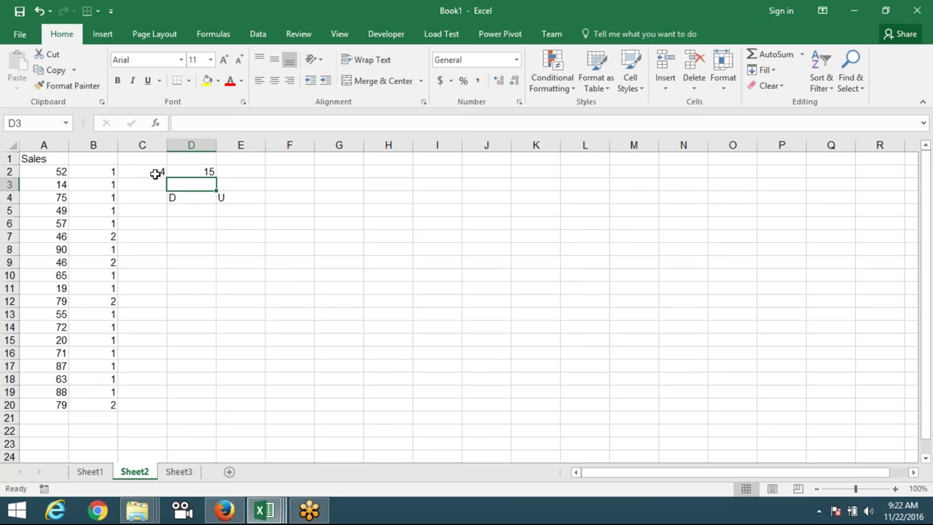
Append /2 to C2's formula, making it =COUNTIF(B2:B20,">1")/2.
{"action": "left_click", "coordinate": [158, 174]}
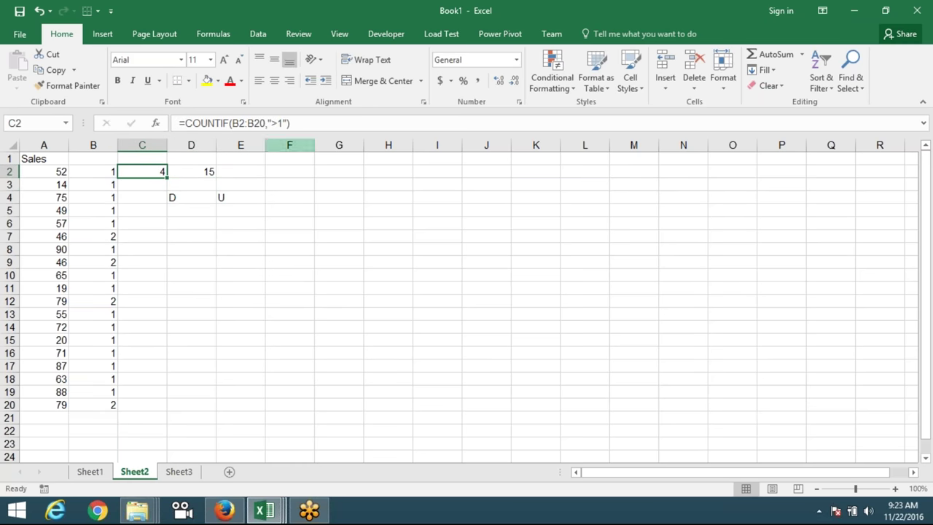
{"action": "left_click", "coordinate": [298, 124]}
{"action": "type", "text": "/2"}
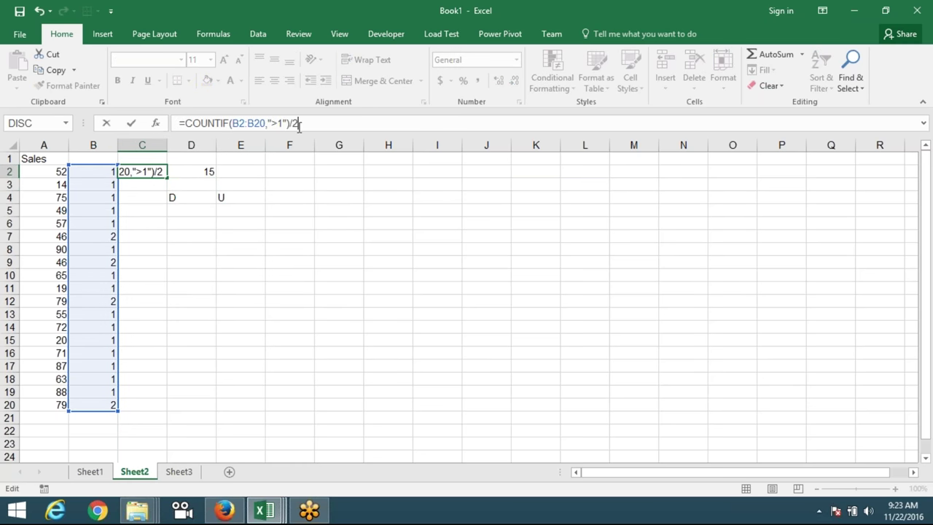
{"action": "key", "text": "Return"}
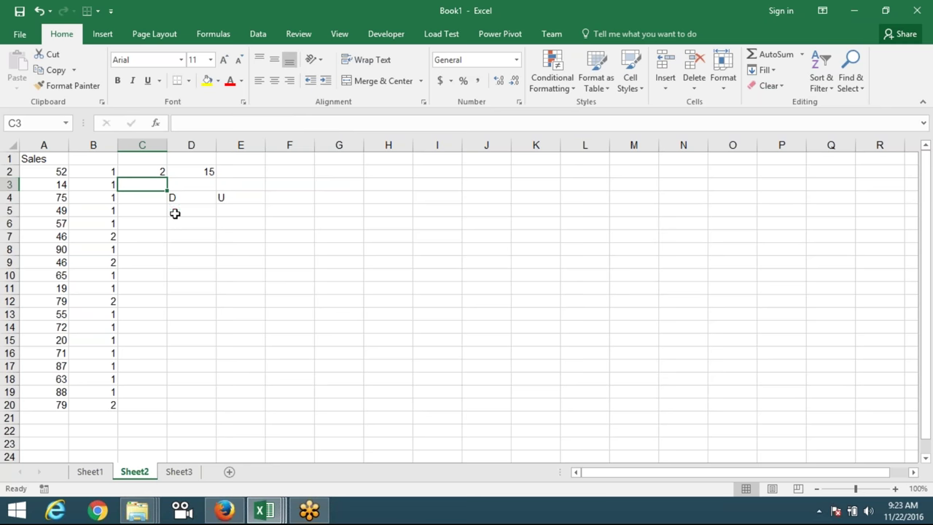
Start D5's formula with nested SUM, IF and COUNTIF functions.
{"action": "left_click", "coordinate": [180, 210]}
{"action": "type", "text": "="}
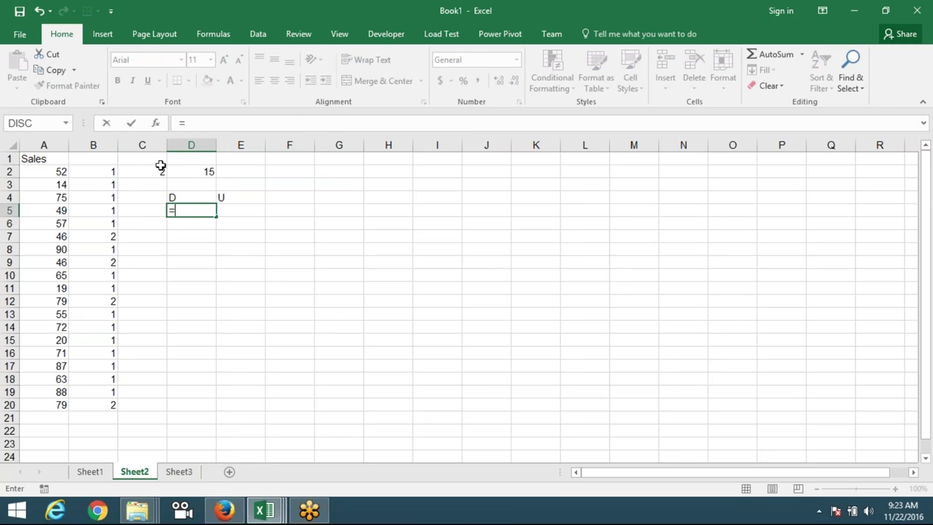
{"action": "type", "text": "sum"}
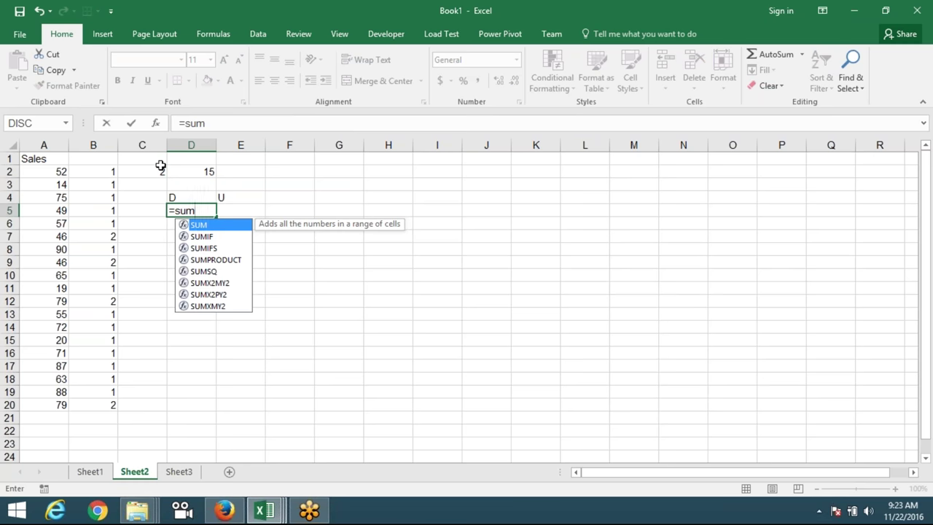
{"action": "key", "text": "Tab"}
{"action": "type", "text": "if"}
{"action": "key", "text": "Tab"}
{"action": "type", "text": "c"}
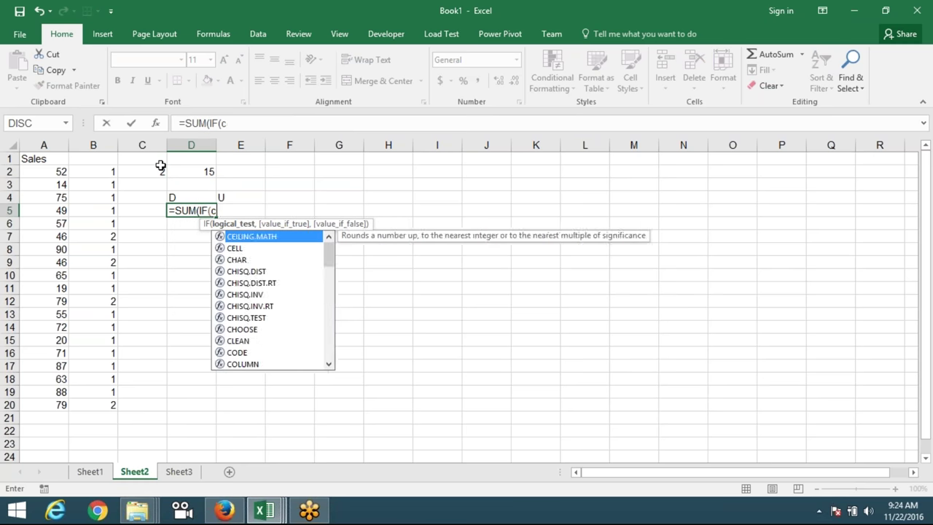
{"action": "type", "text": "ou"}
{"action": "key", "text": "Down"}
{"action": "key", "text": "Down"}
{"action": "key", "text": "Down"}
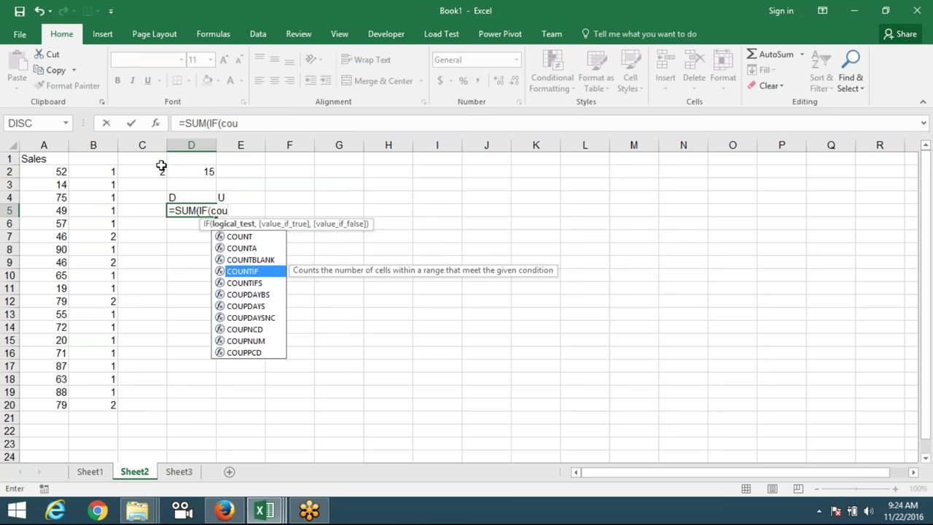
{"action": "key", "text": "Tab"}
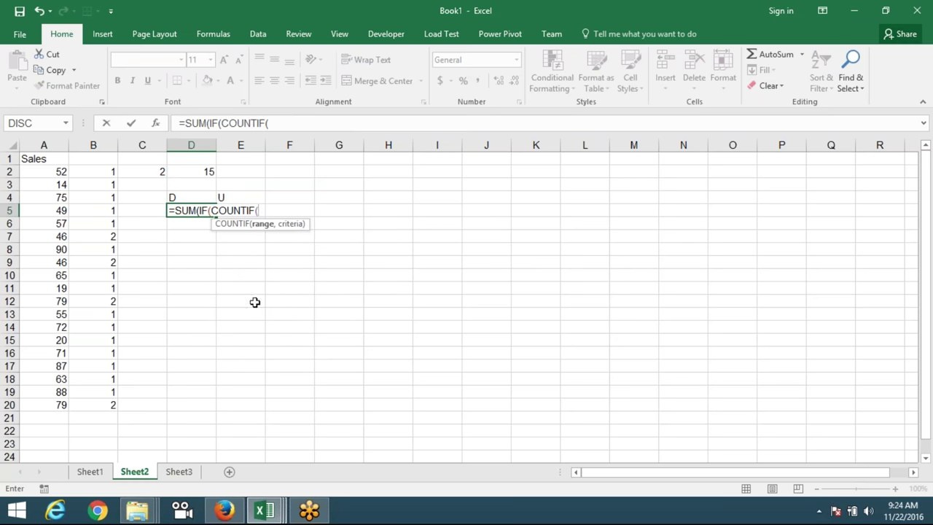
Use A2:A20 as COUNTIF range and criteria with >1,1, then enter it as an array formula returning 4.
{"action": "left_click_drag", "start_coordinate": [61, 171], "coordinate": [58, 395]}
{"action": "type", "text": ","}
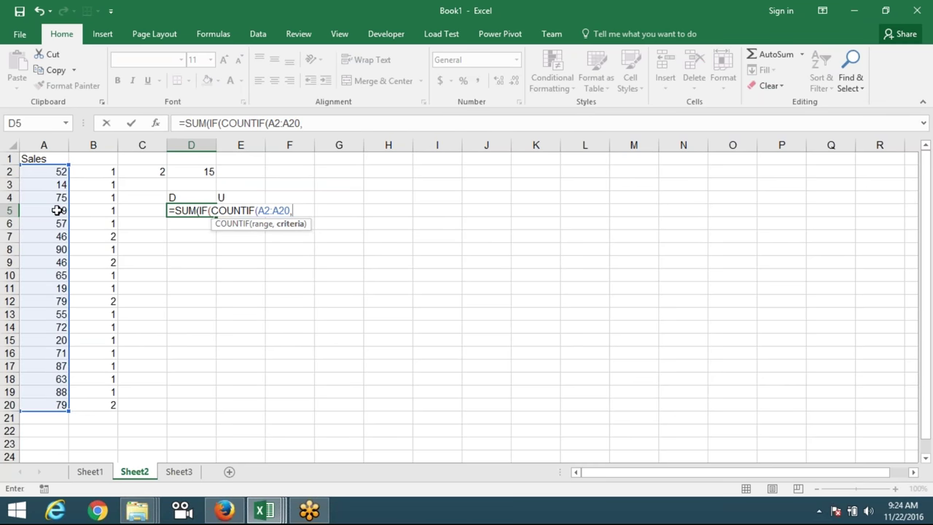
{"action": "left_click_drag", "start_coordinate": [54, 171], "coordinate": [53, 404]}
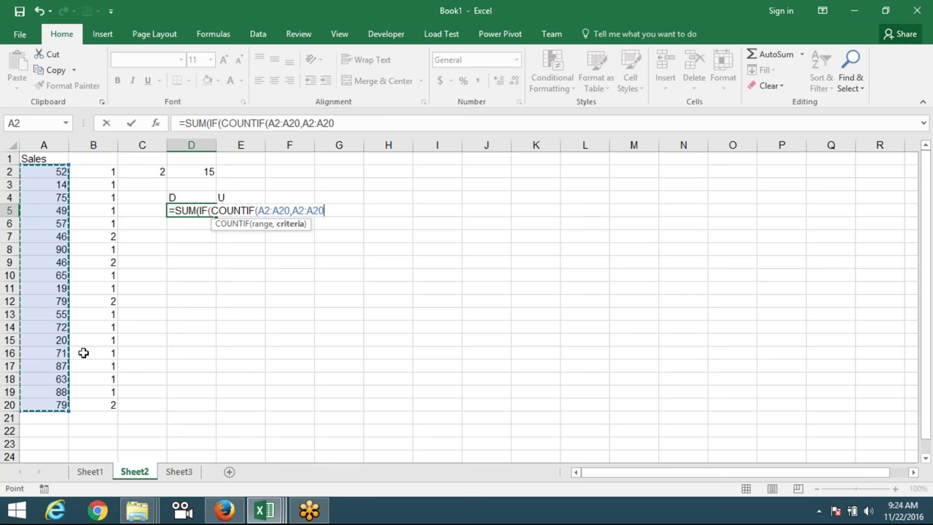
{"action": "type", "text": ")>"}
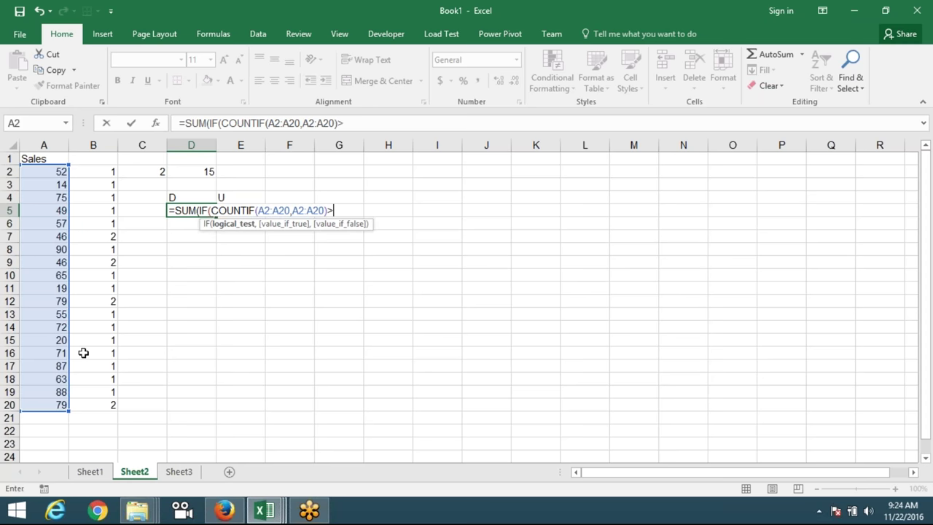
{"action": "type", "text": "1,"}
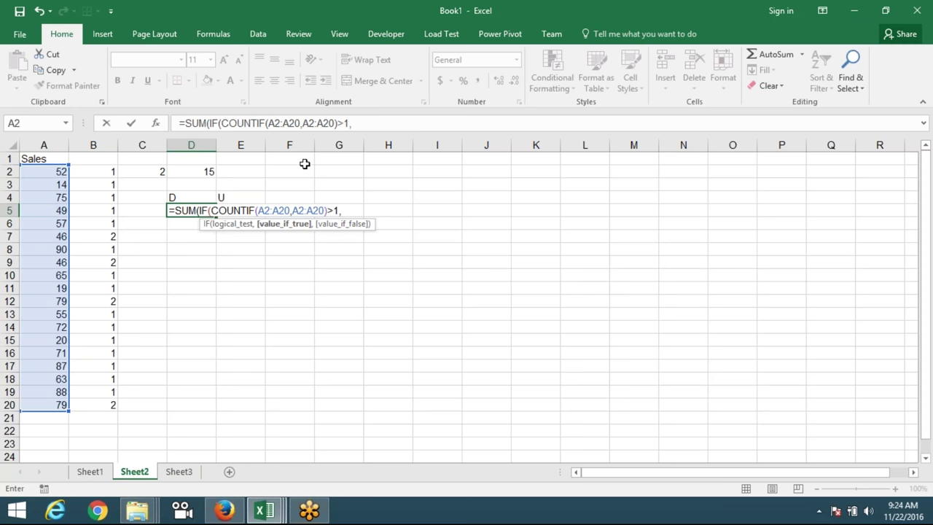
{"action": "type", "text": "1"}
{"action": "key", "text": "Return"}
{"action": "key", "text": "Return"}
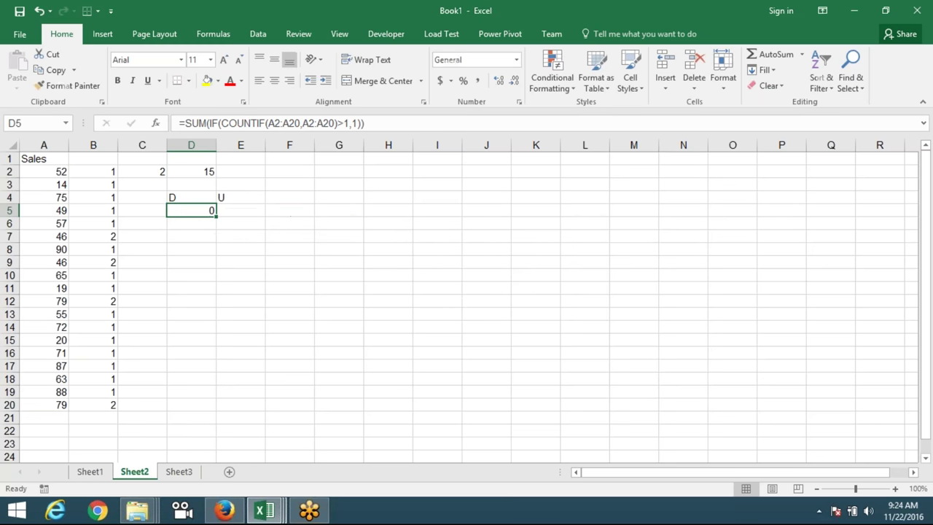
{"action": "double_click", "coordinate": [200, 212]}
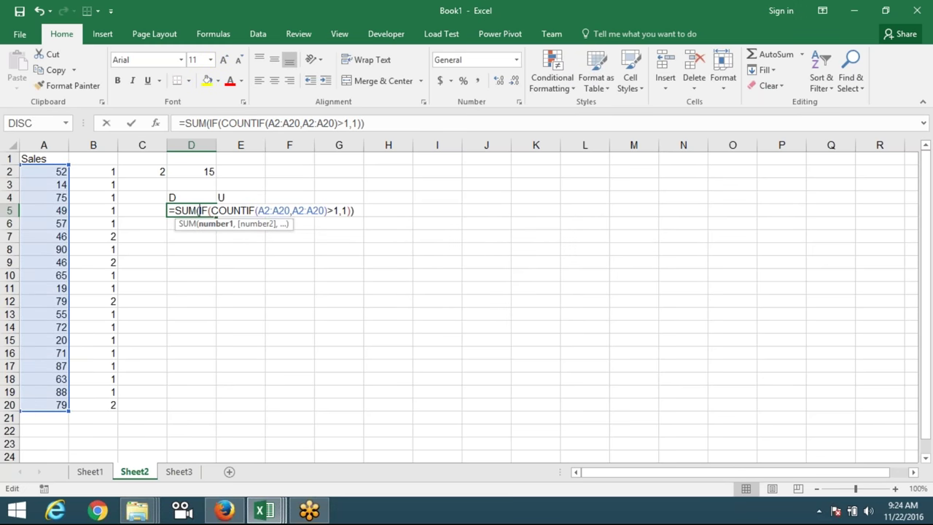
{"action": "key", "text": "ctrl+shift+Return"}
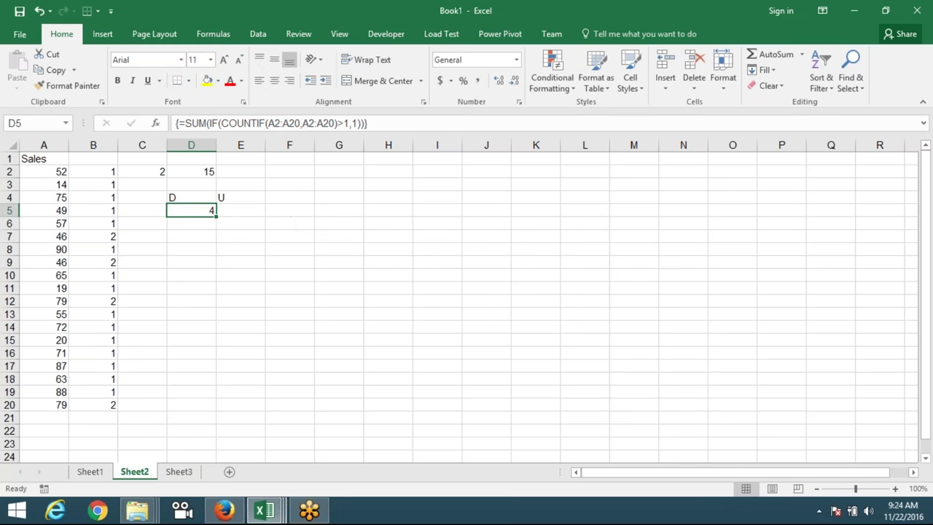
Evaluate D5's formula through COUNTIF, the >1 test, IF and SUM until it shows 4.
{"action": "left_click", "coordinate": [215, 34]}
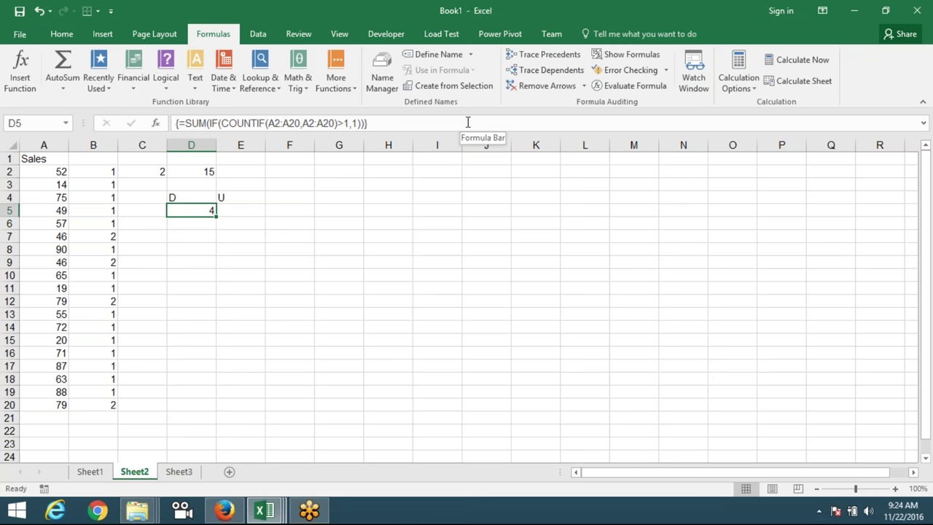
{"action": "left_click", "coordinate": [634, 86]}
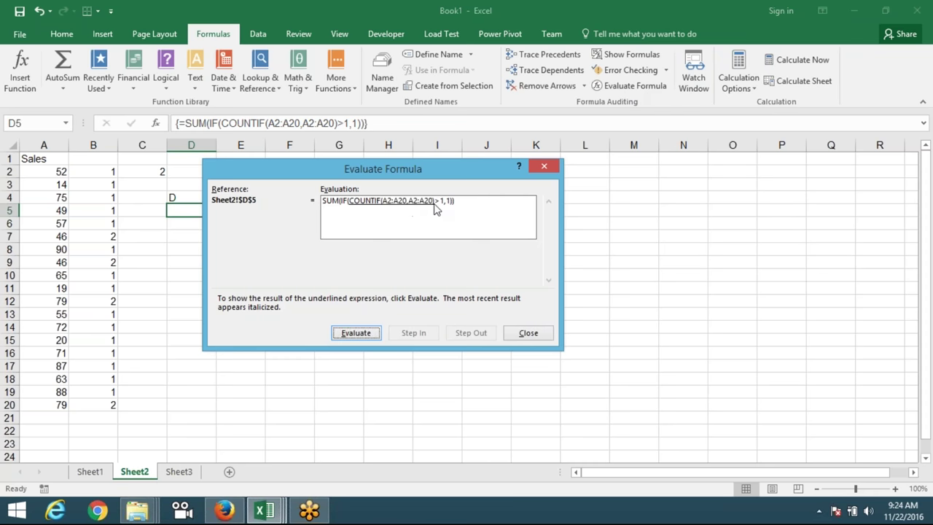
{"action": "left_click", "coordinate": [365, 336]}
{"action": "left_click_drag", "start_coordinate": [379, 174], "coordinate": [414, 169]}
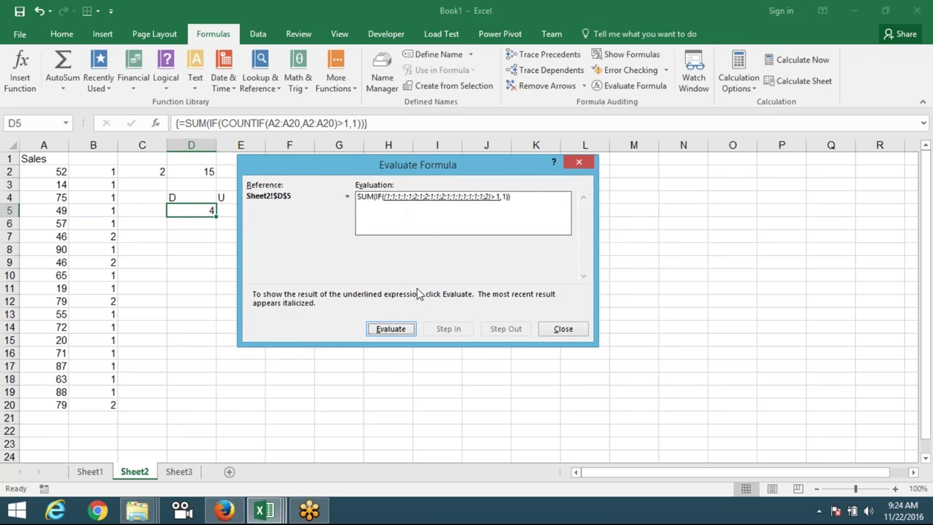
{"action": "left_click", "coordinate": [393, 335]}
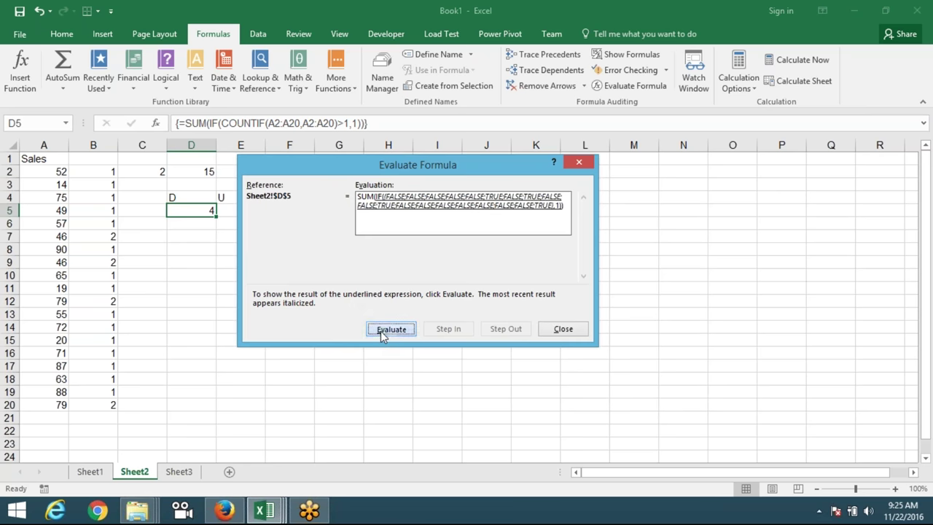
{"action": "left_click", "coordinate": [381, 332]}
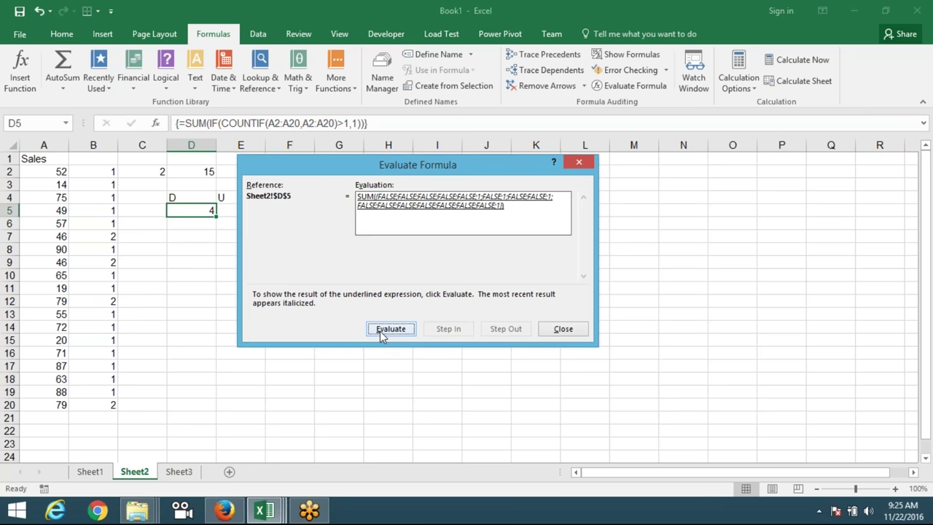
{"action": "left_click", "coordinate": [380, 331]}
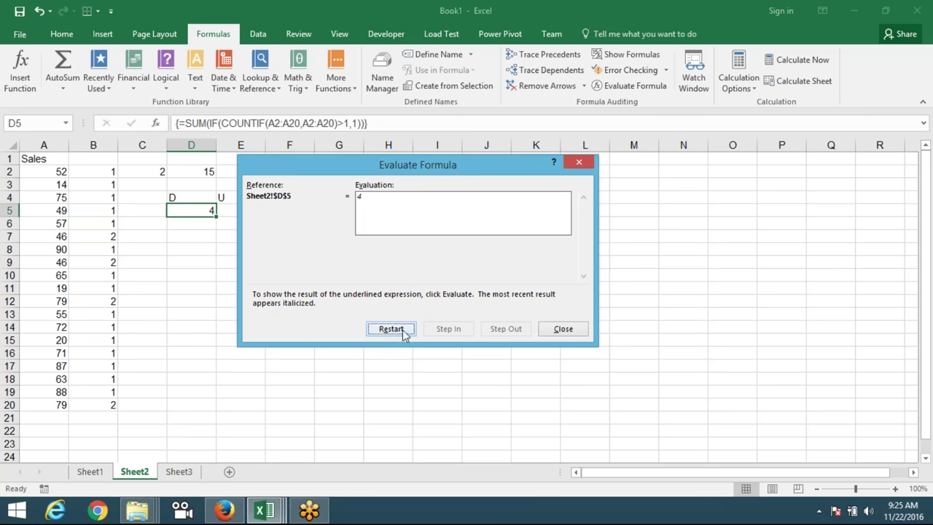
{"action": "left_click", "coordinate": [565, 330]}
Select E5 on Sheet2, then go to the empty Sheet3 worksheet.
{"action": "left_click", "coordinate": [258, 212]}
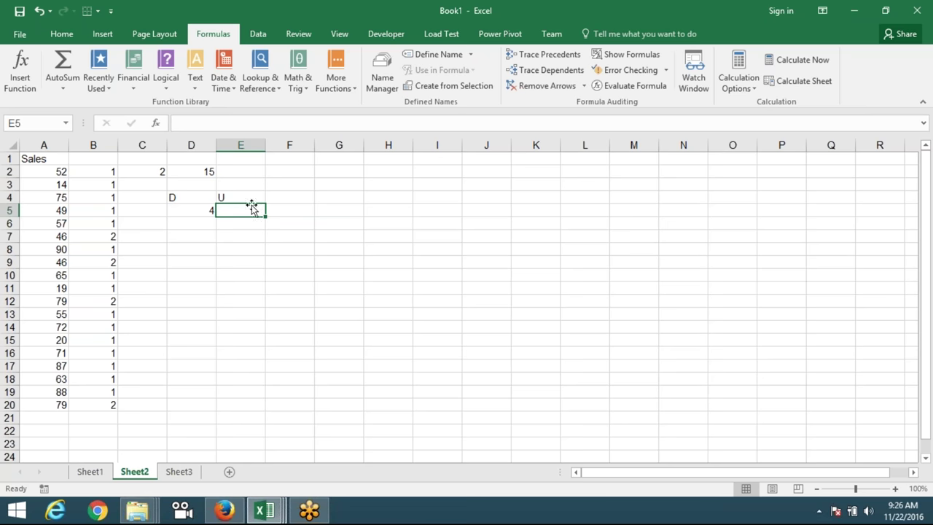
{"action": "left_click", "coordinate": [180, 472]}
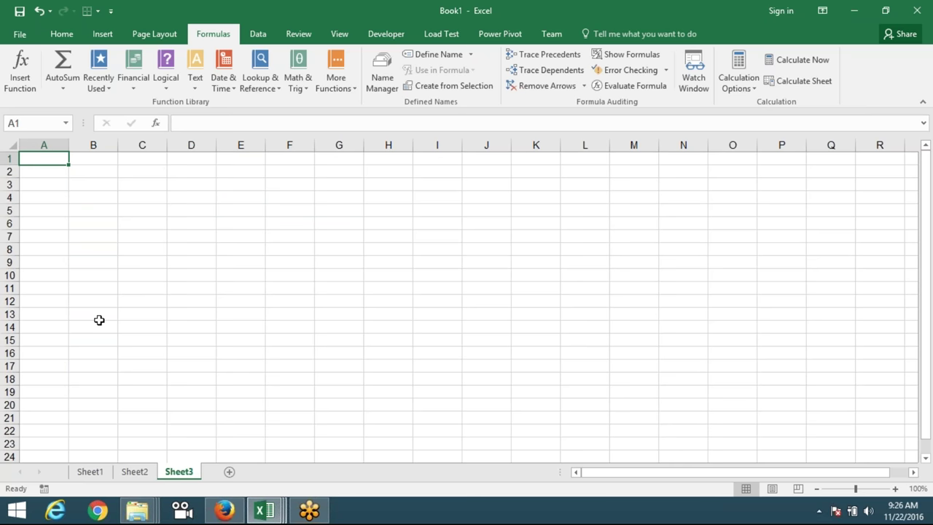
Add a Date heading in A1 and fill daily dates from 1-Jan down column A to row 205.
{"action": "type", "text": "Date"}
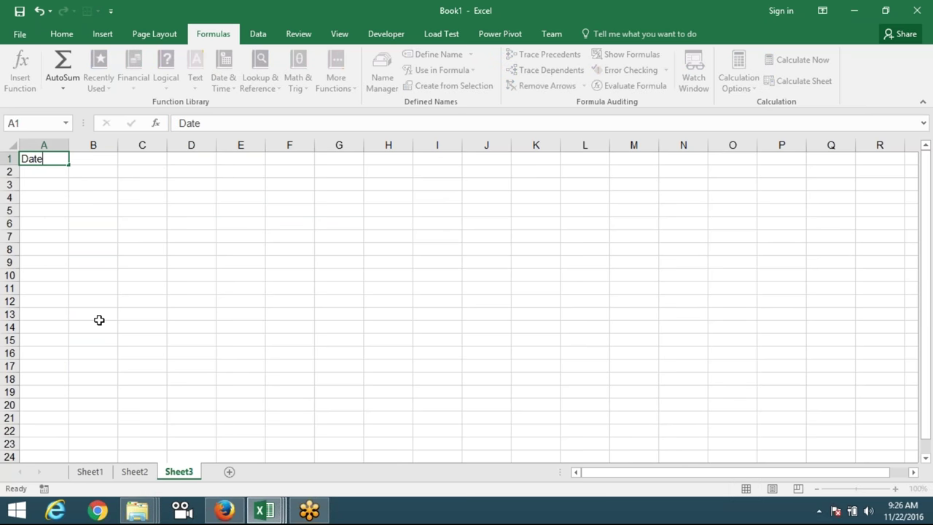
{"action": "key", "text": "Return"}
{"action": "type", "text": "7/1"}
{"action": "key", "text": "Return"}
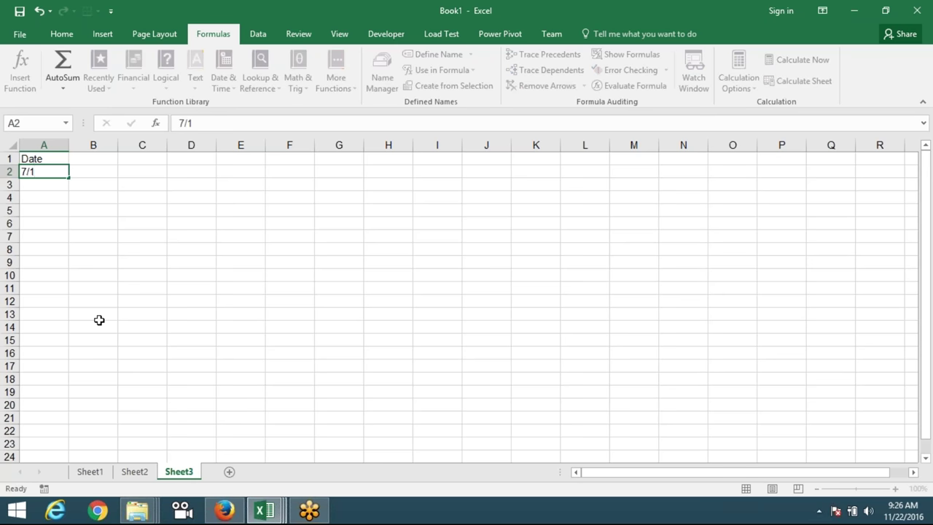
{"action": "left_click", "coordinate": [58, 171]}
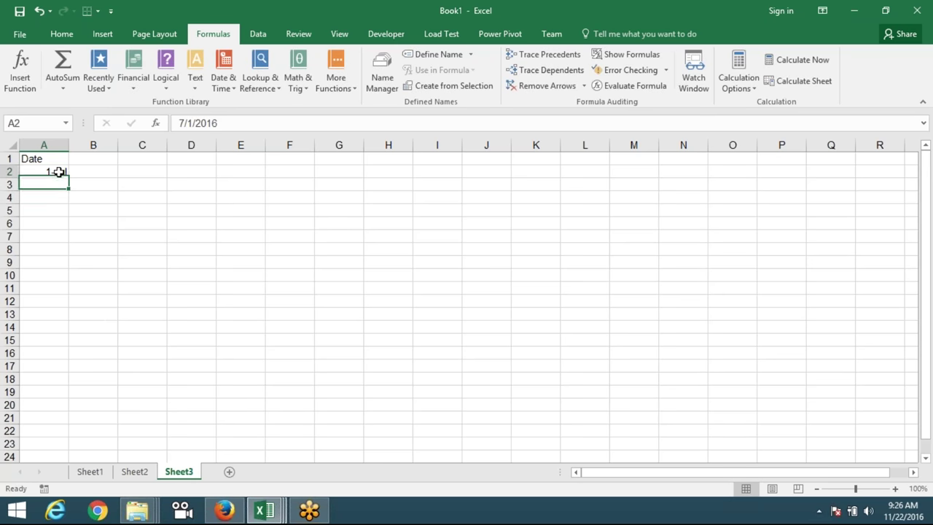
{"action": "type", "text": "1/1"}
{"action": "key", "text": "Return"}
{"action": "left_click", "coordinate": [56, 172]}
{"action": "left_click_drag", "start_coordinate": [68, 177], "coordinate": [137, 510]}
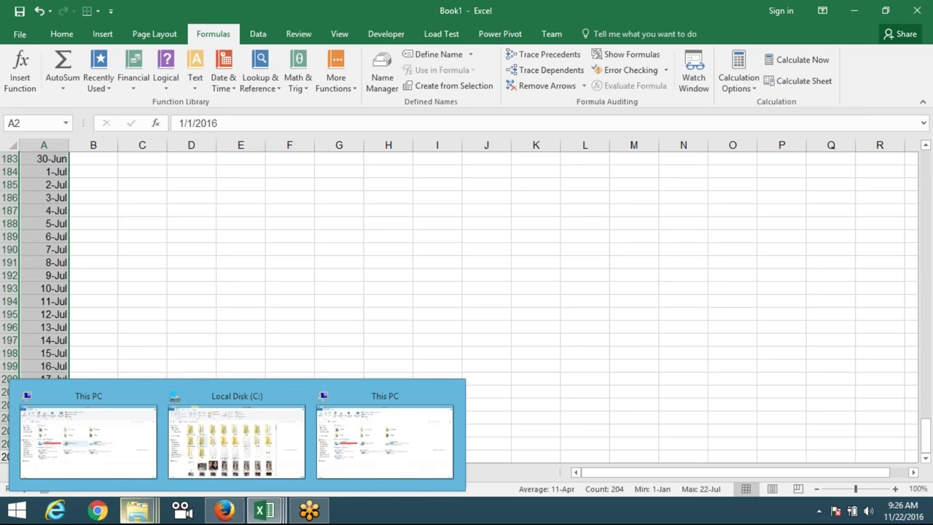
{"action": "key", "text": "ctrl+Home"}
Add a Sales heading in B1 with a RANDBETWEEN random-number formula in B2.
{"action": "key", "text": "Right"}
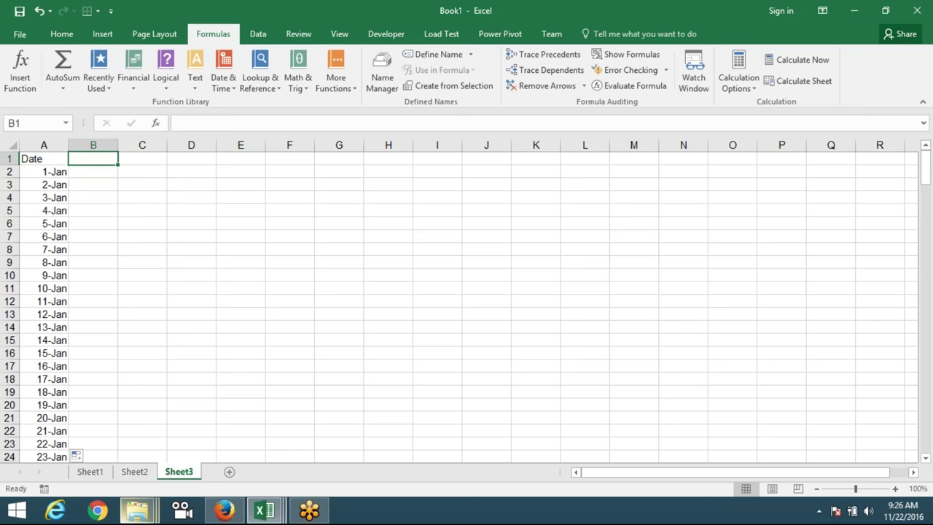
{"action": "type", "text": "Sales"}
{"action": "key", "text": "Return"}
{"action": "type", "text": "=ra"}
{"action": "key", "text": "Down"}
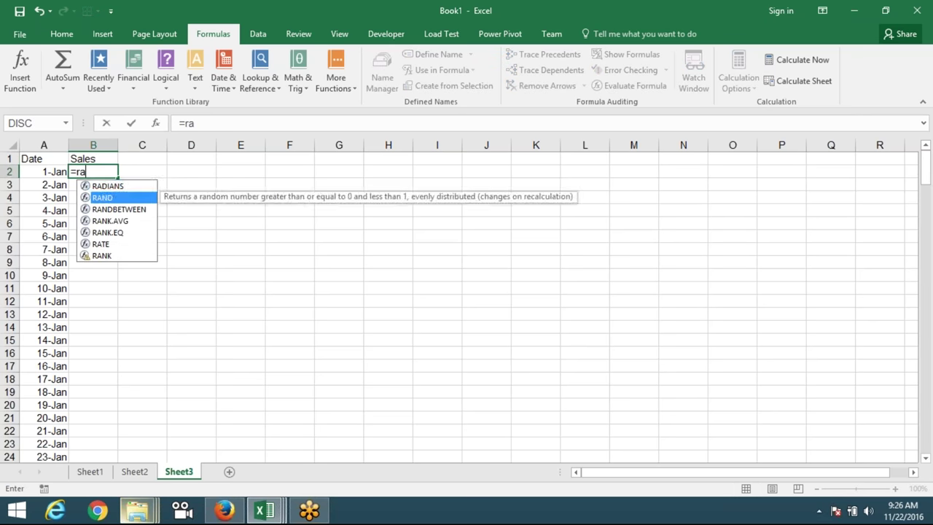
{"action": "key", "text": "Down"}
{"action": "key", "text": "Tab"}
{"action": "type", "text": "10"}
{"action": "type", "text": ",80"}
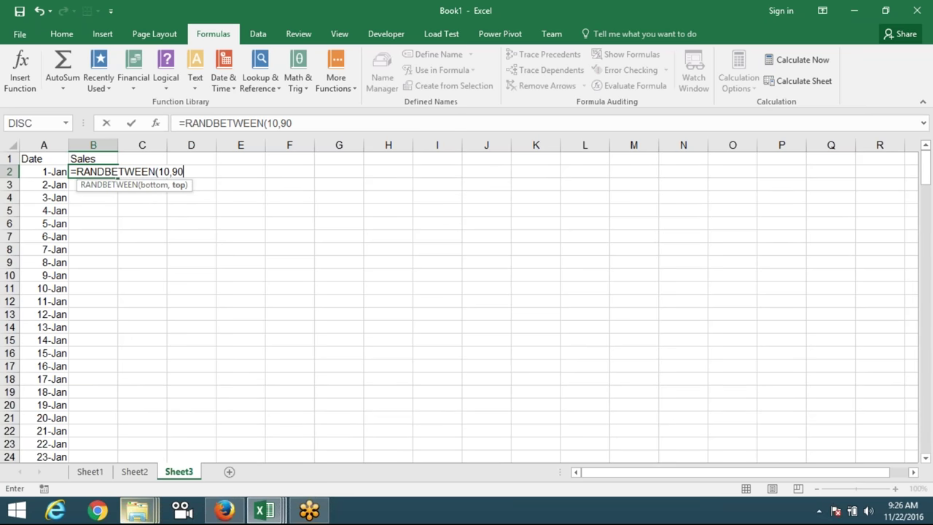
{"action": "type", "text": ")"}
{"action": "key", "text": "Return"}
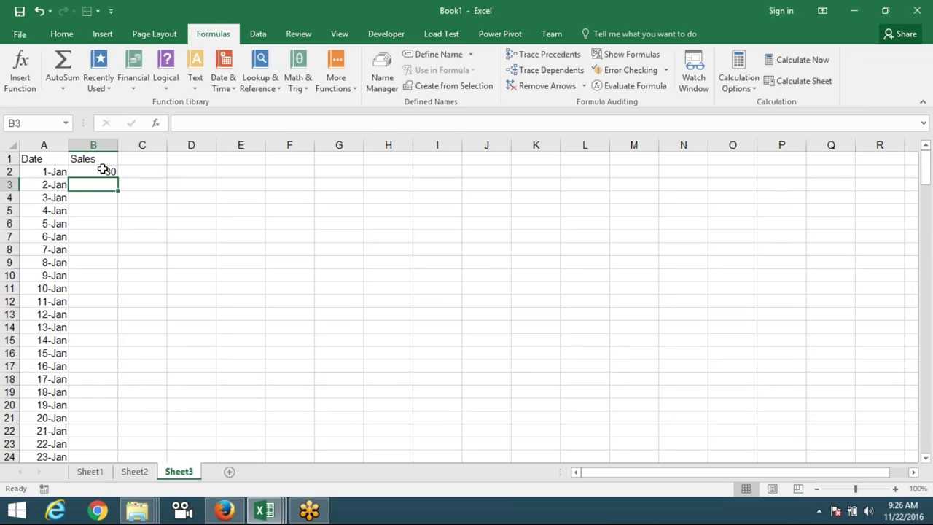
Fill the random formula down column B and paste the results back as fixed values.
{"action": "left_click", "coordinate": [105, 170]}
{"action": "double_click", "coordinate": [118, 178]}
{"action": "key", "text": "ctrl+c"}
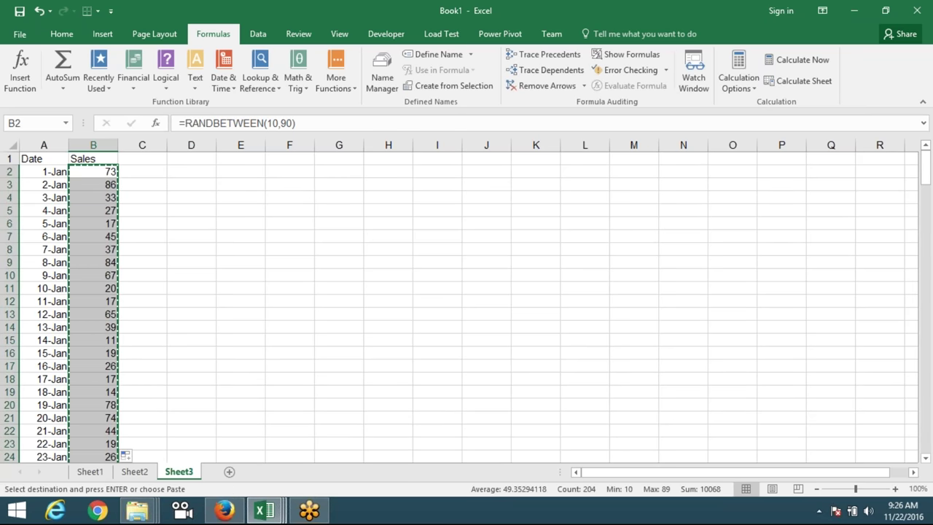
{"action": "left_click", "coordinate": [62, 33]}
{"action": "left_click", "coordinate": [16, 86]}
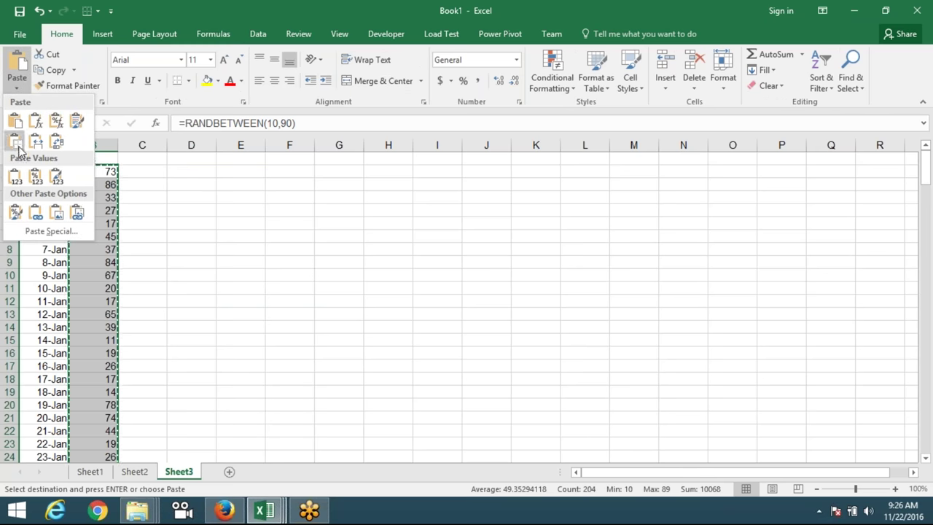
{"action": "left_click", "coordinate": [14, 176]}
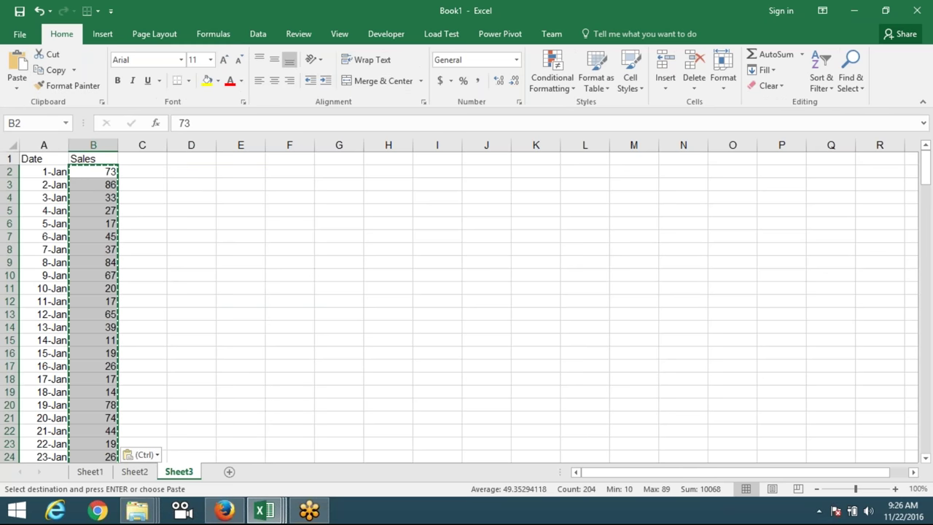
{"action": "left_click", "coordinate": [258, 194]}
Type Jan in E4, then move back to cell C2 beside the first sale.
{"action": "type", "text": "Jan"}
{"action": "key", "text": "Tab"}
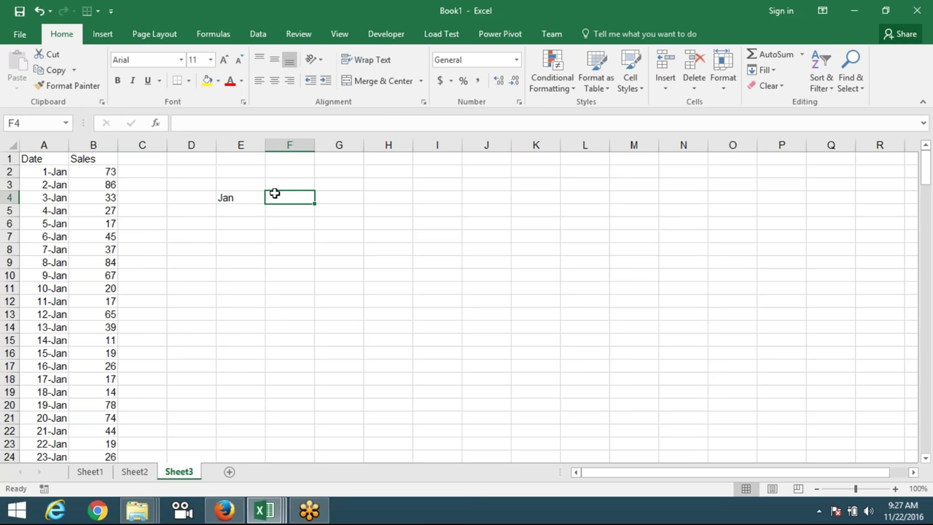
{"action": "key", "text": "Left"}
{"action": "key", "text": "Left"}
{"action": "key", "text": "Left"}
{"action": "key", "text": "Left"}
{"action": "key", "text": "Left"}
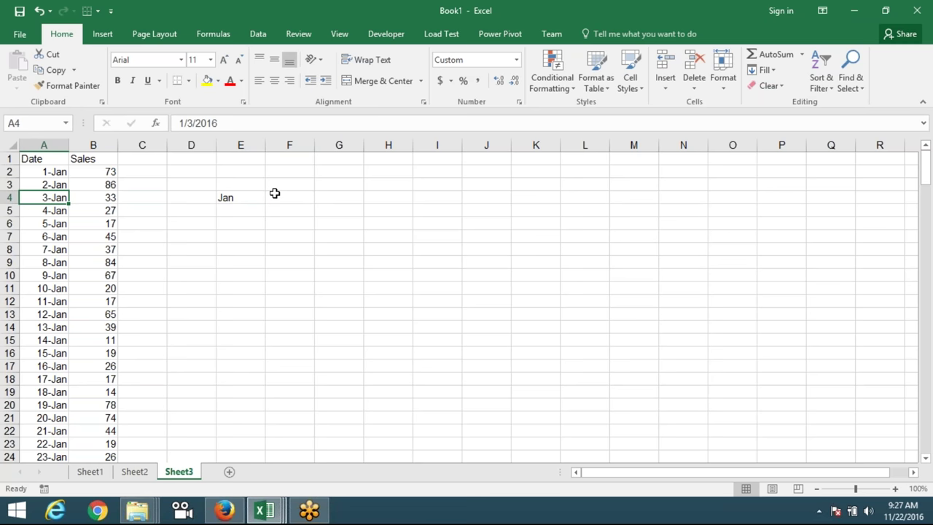
{"action": "key", "text": "Up"}
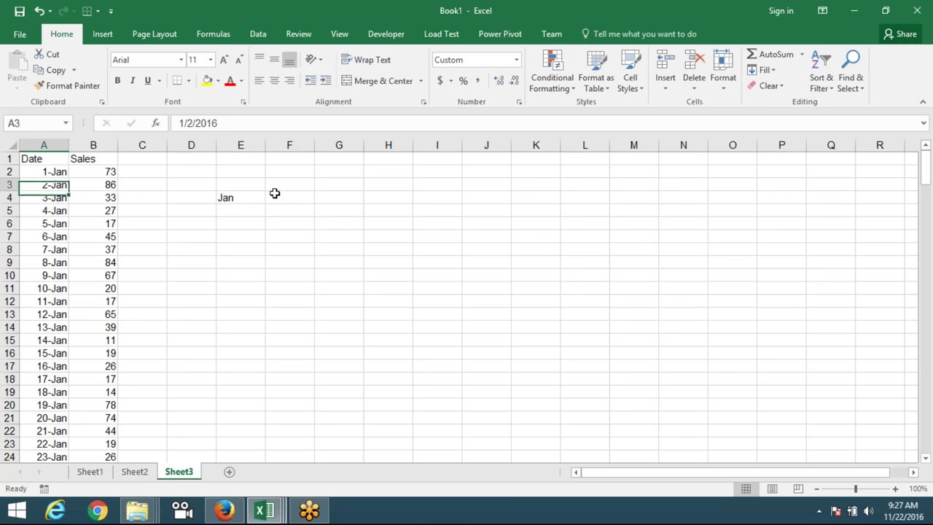
{"action": "key", "text": "Up"}
{"action": "key", "text": "Right"}
{"action": "key", "text": "Right"}
Enter =TEXT(A2,"DDD") in C2, fill it down column C, and spot-check the weekday results.
{"action": "type", "text": "="}
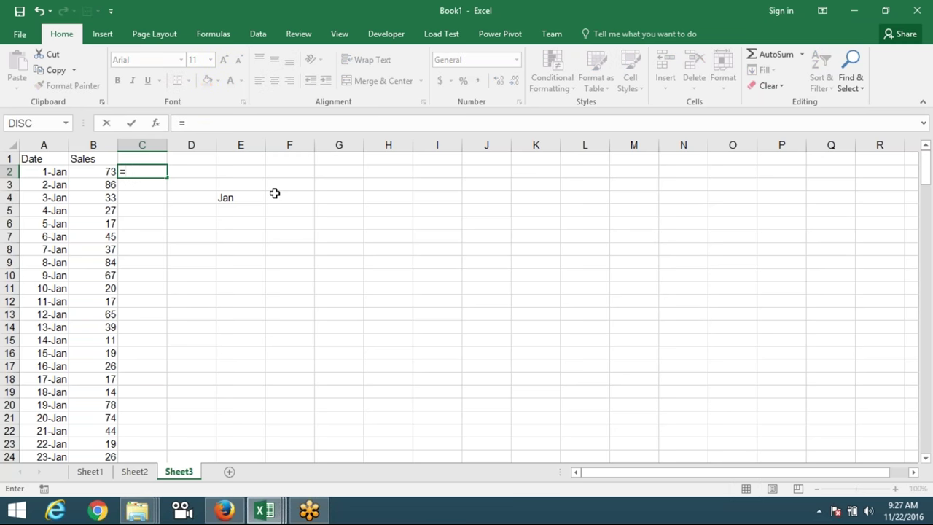
{"action": "type", "text": "te"}
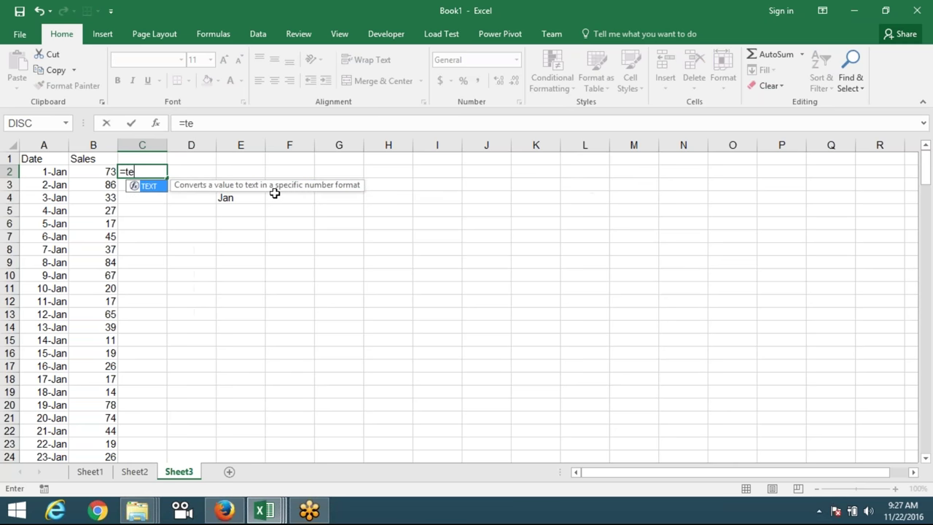
{"action": "key", "text": "Tab"}
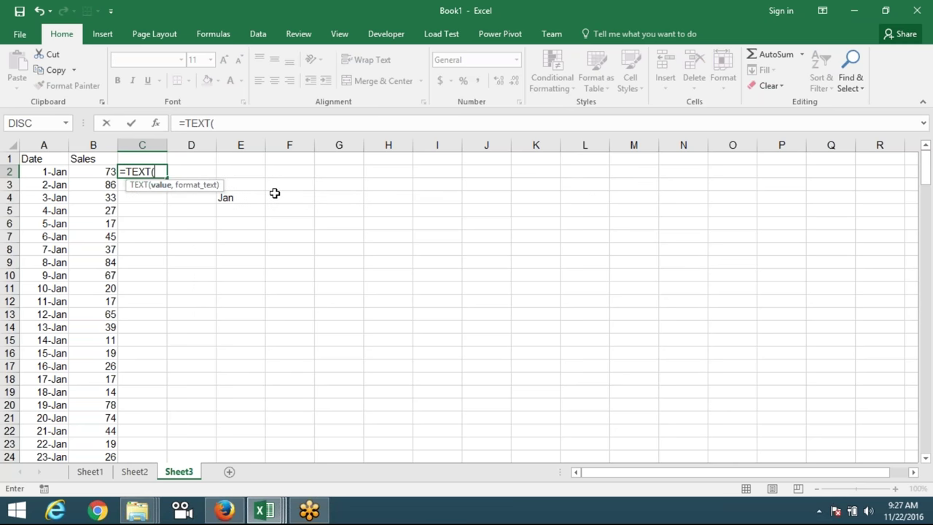
{"action": "key", "text": "Left"}
{"action": "key", "text": "Left"}
{"action": "type", "text": ",\""}
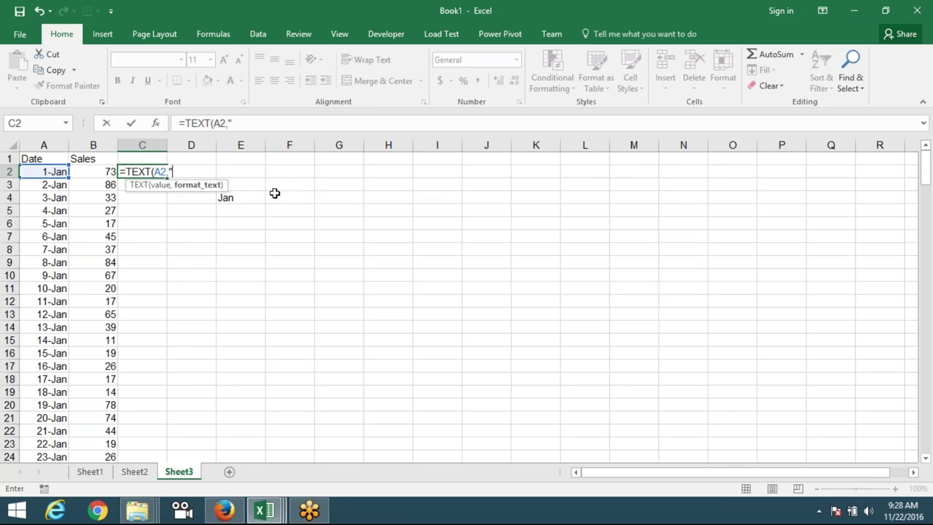
{"action": "type", "text": "DDD\")"}
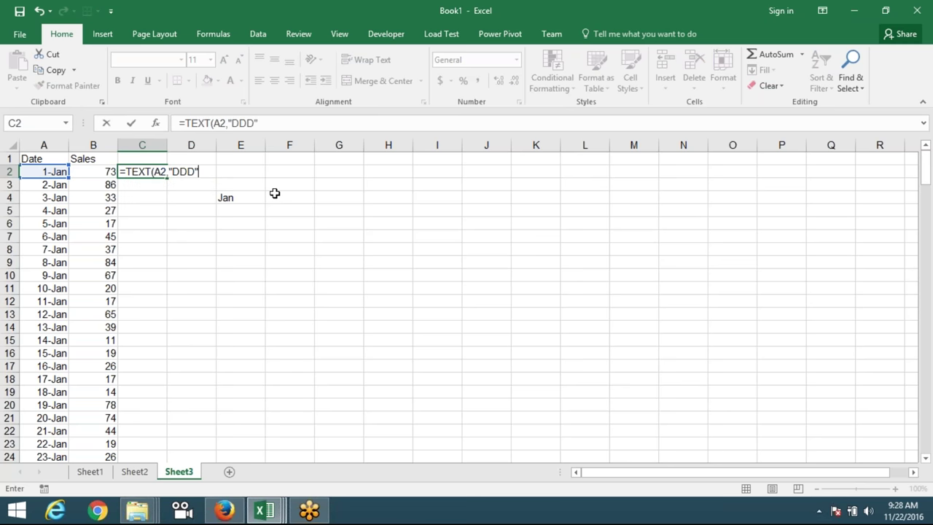
{"action": "key", "text": "Return"}
{"action": "left_click", "coordinate": [153, 174]}
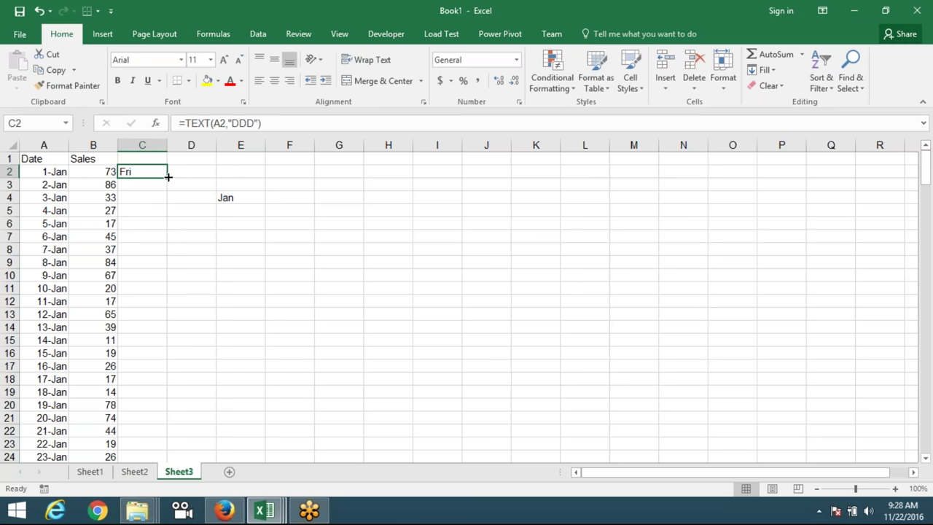
{"action": "double_click", "coordinate": [168, 177]}
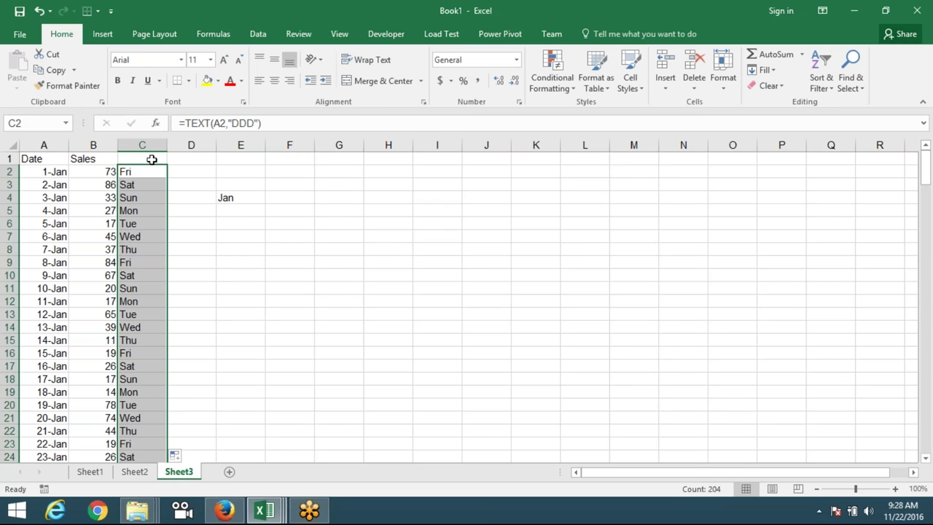
{"action": "left_click", "coordinate": [151, 186]}
{"action": "left_click", "coordinate": [152, 225]}
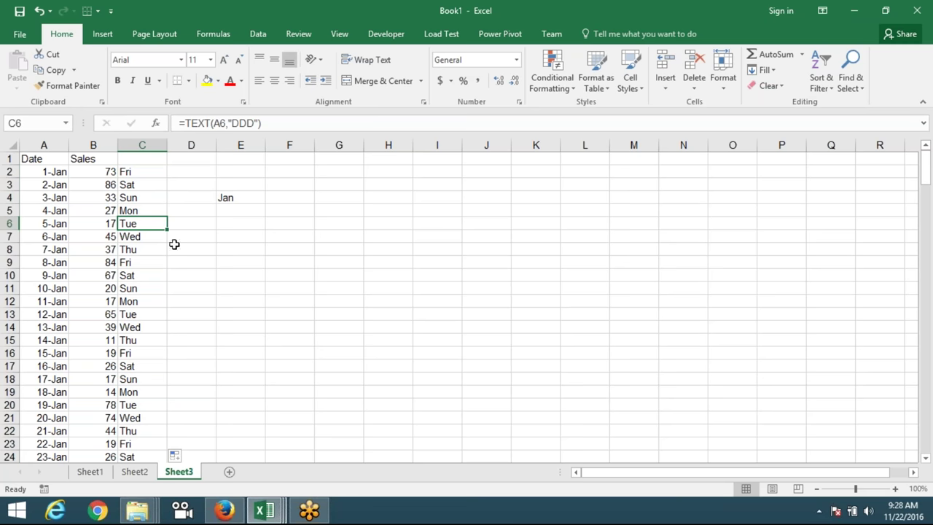
{"action": "left_click", "coordinate": [142, 146]}
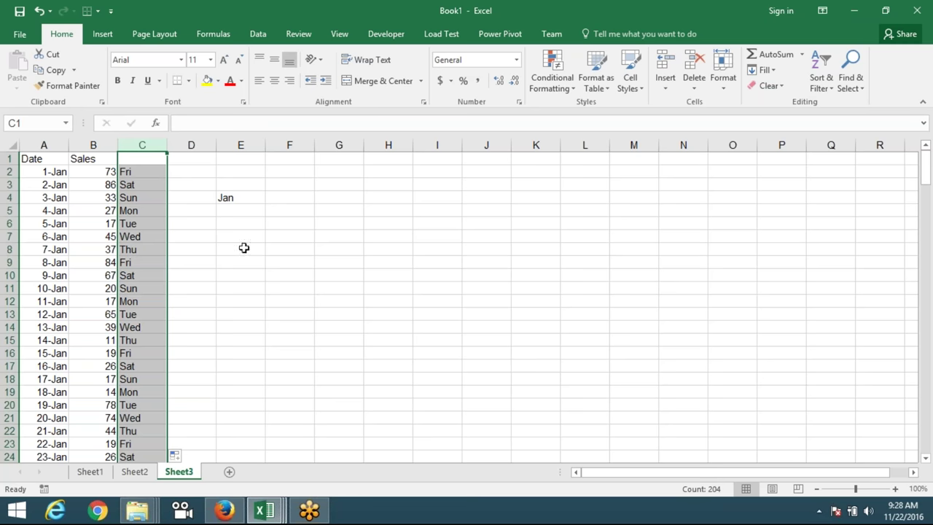
{"action": "left_click", "coordinate": [282, 196]}
Begin F4's formula as =SUM(IF(TEXT(A2:A205,"DDD")) over the full date range.
{"action": "type", "text": "=sum"}
{"action": "key", "text": "Tab"}
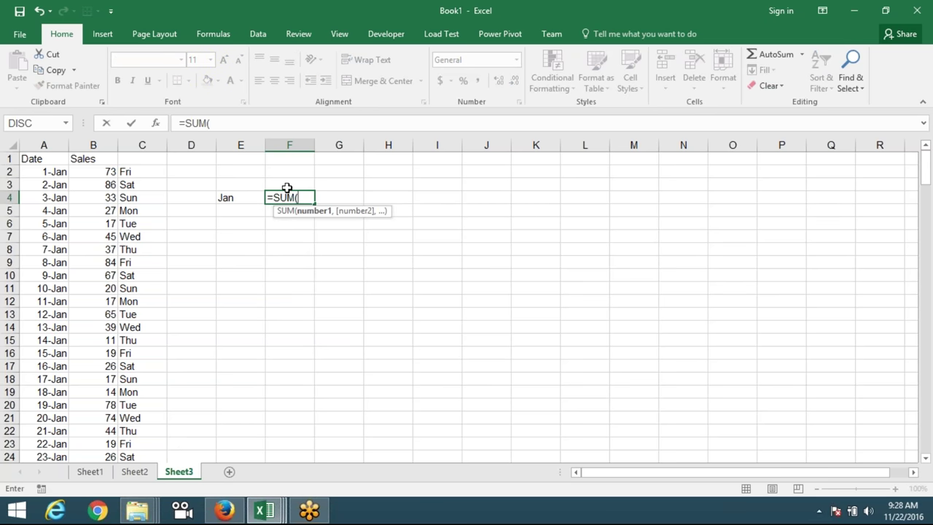
{"action": "type", "text": "if"}
{"action": "key", "text": "Tab"}
{"action": "type", "text": "te"}
{"action": "key", "text": "Tab"}
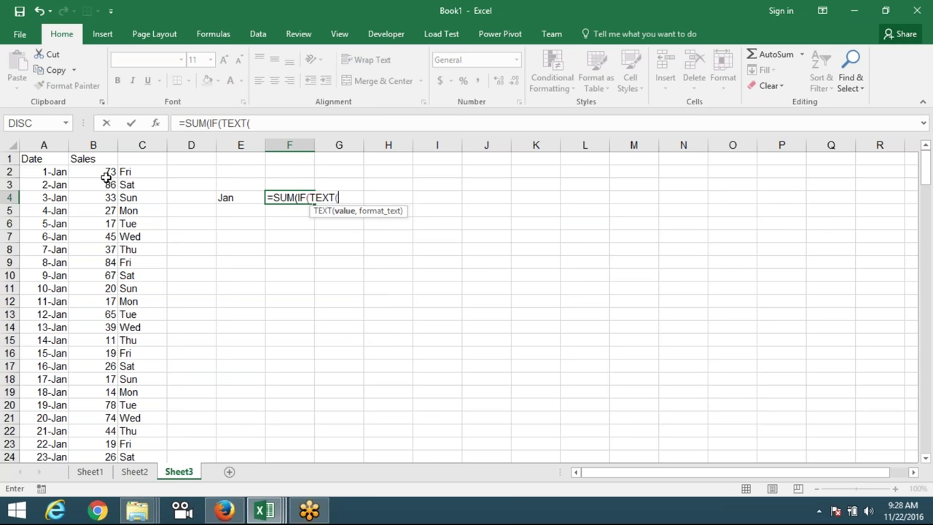
{"action": "left_click", "coordinate": [48, 170]}
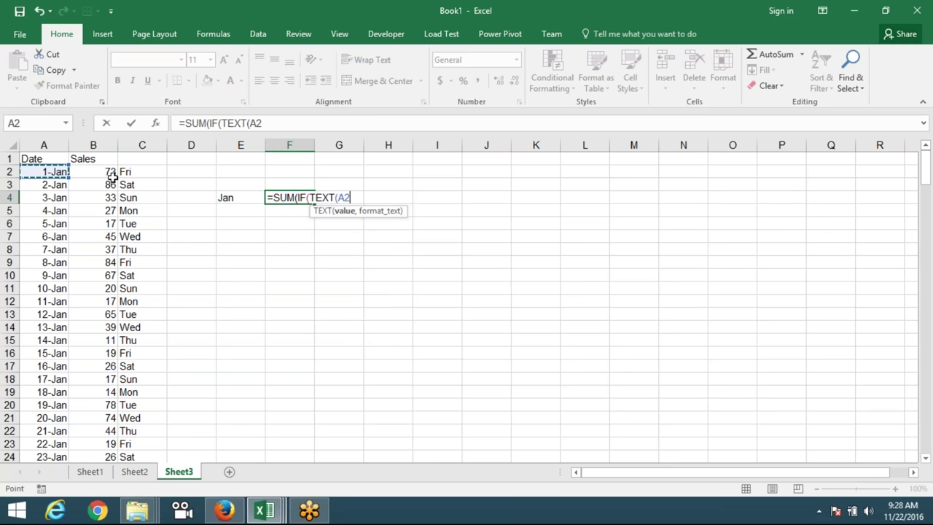
{"action": "key", "text": "ctrl+shift+Down"}
{"action": "type", "text": ",\"DDD\")="}
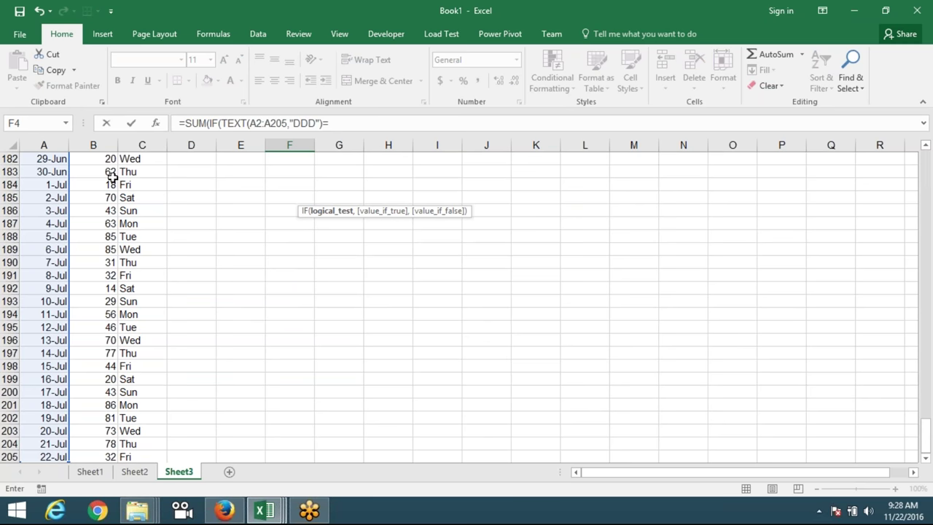
Change the TEXT format code from DDD to mmm and compare it with "Jan".
{"action": "left_click", "coordinate": [317, 123]}
{"action": "key", "text": "BackSpace"}
{"action": "key", "text": "BackSpace"}
{"action": "key", "text": "BackSpace"}
{"action": "type", "text": "mmm"}
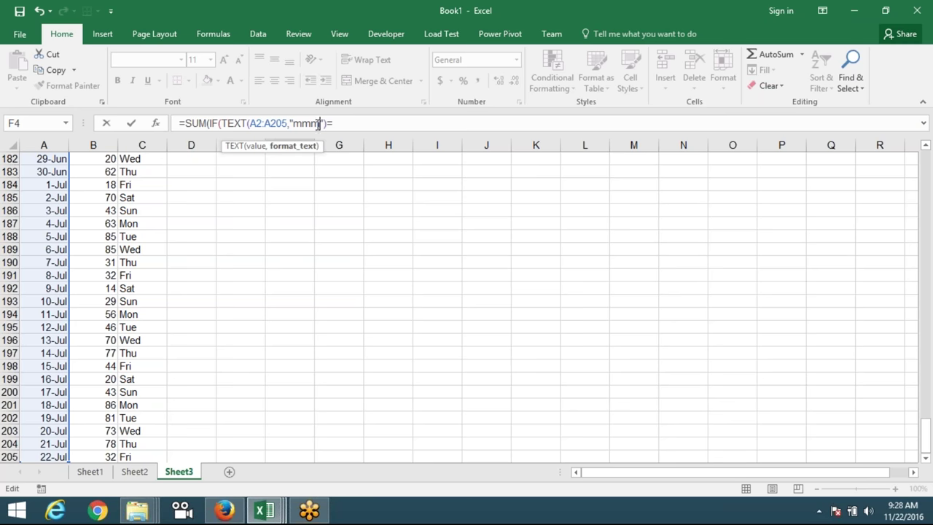
{"action": "left_click", "coordinate": [335, 124]}
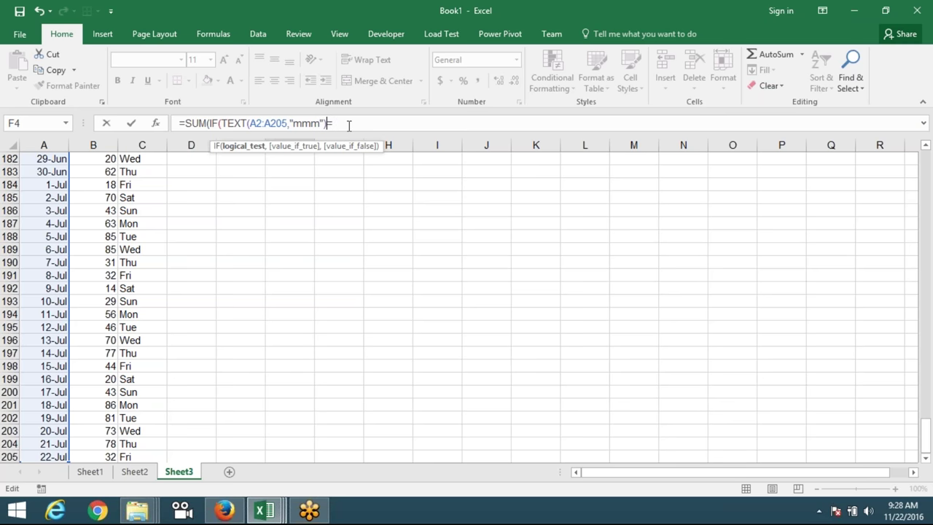
{"action": "type", "text": "\""}
{"action": "type", "text": "Jan\","}
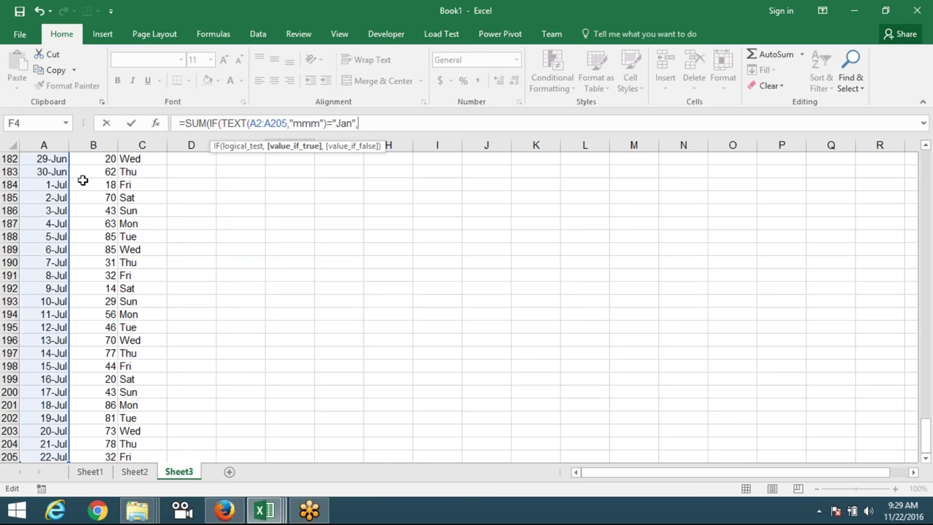
Add B2:B205 as the sum range and commit, accepting the correction to show 10068.
{"action": "left_click", "coordinate": [119, 174]}
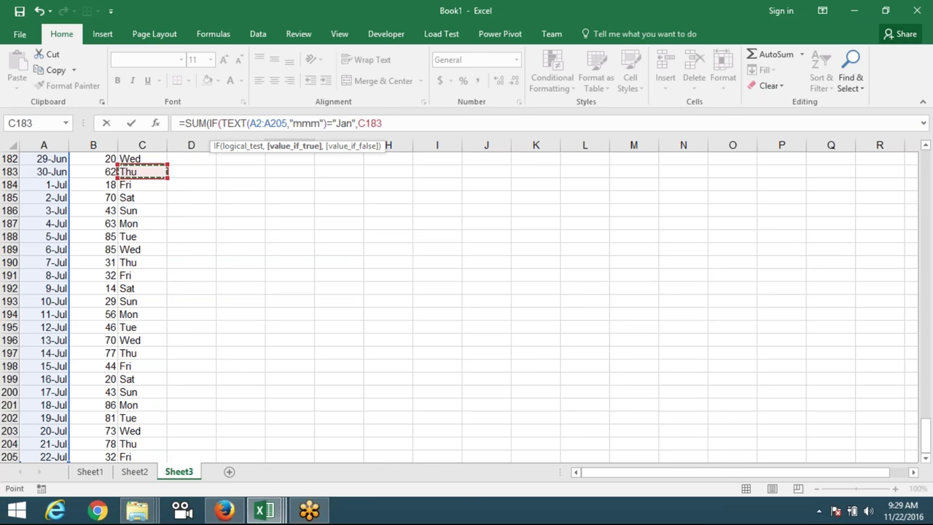
{"action": "key", "text": "ctrl+Up"}
{"action": "key", "text": "Up"}
{"action": "key", "text": "Down"}
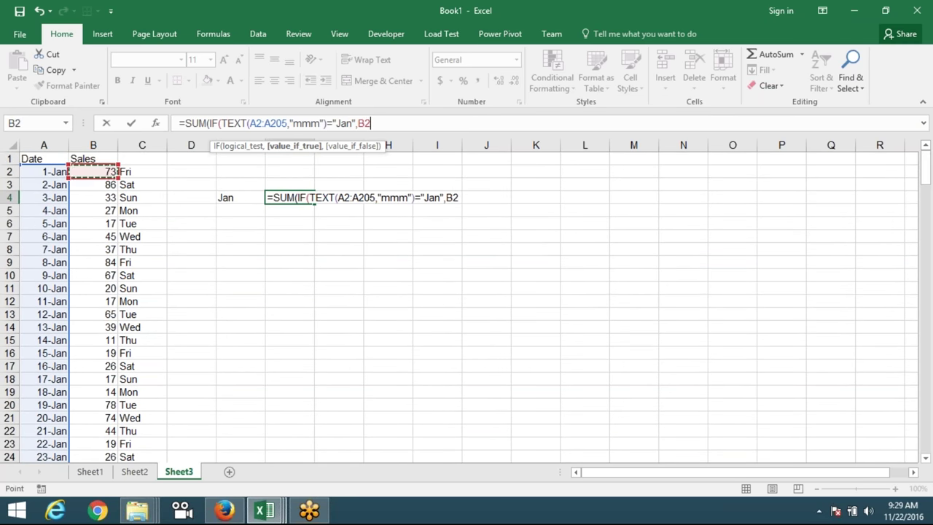
{"action": "key", "text": "ctrl+shift+Down"}
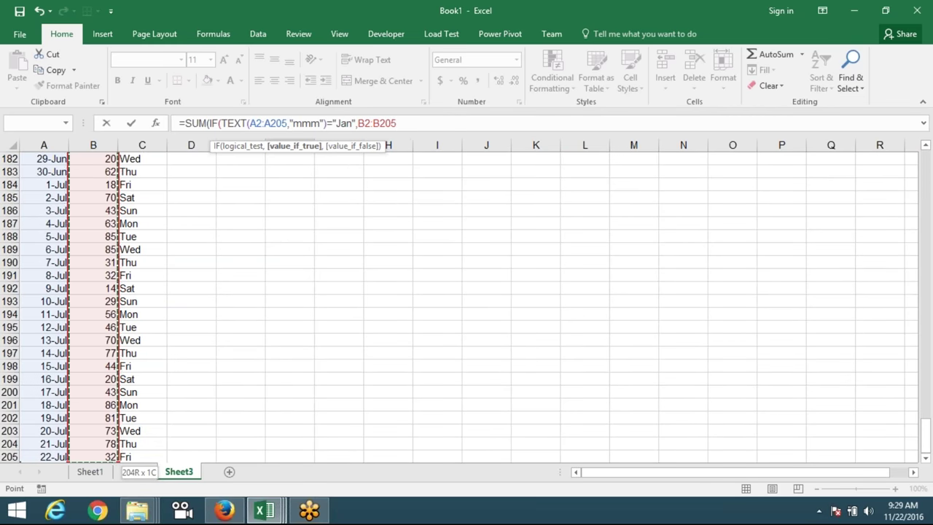
{"action": "key", "text": "Return"}
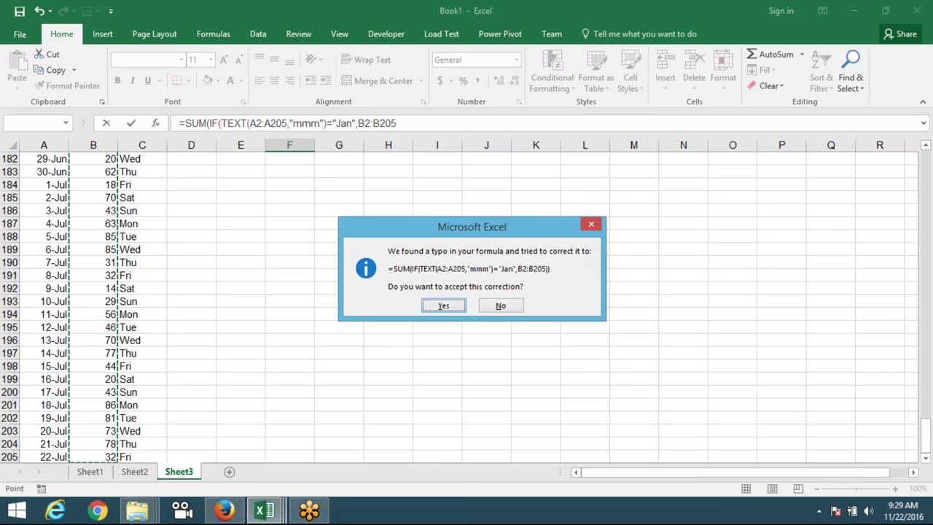
{"action": "key", "text": "Return"}
{"action": "key", "text": "Down"}
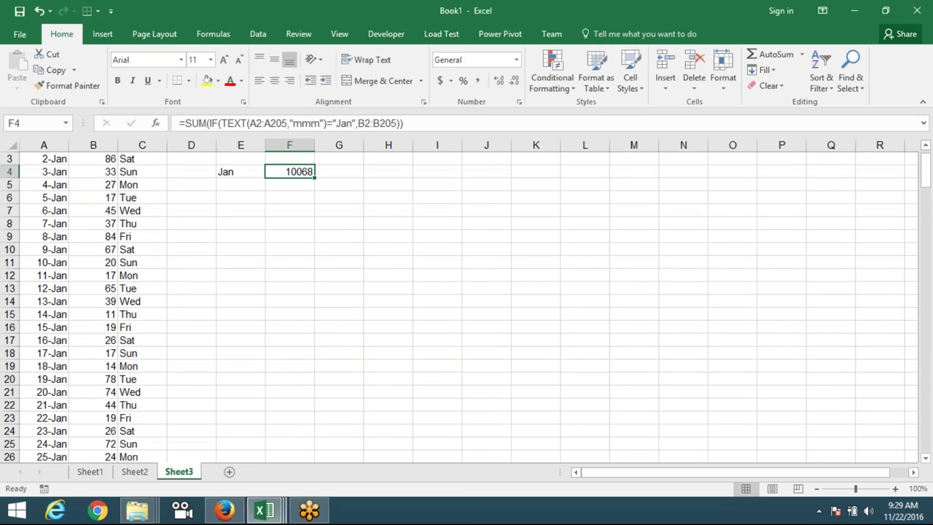
Make F4 an array formula with E4 replacing "Jan", fixing the missing comma, giving 1287.
{"action": "double_click", "coordinate": [294, 171]}
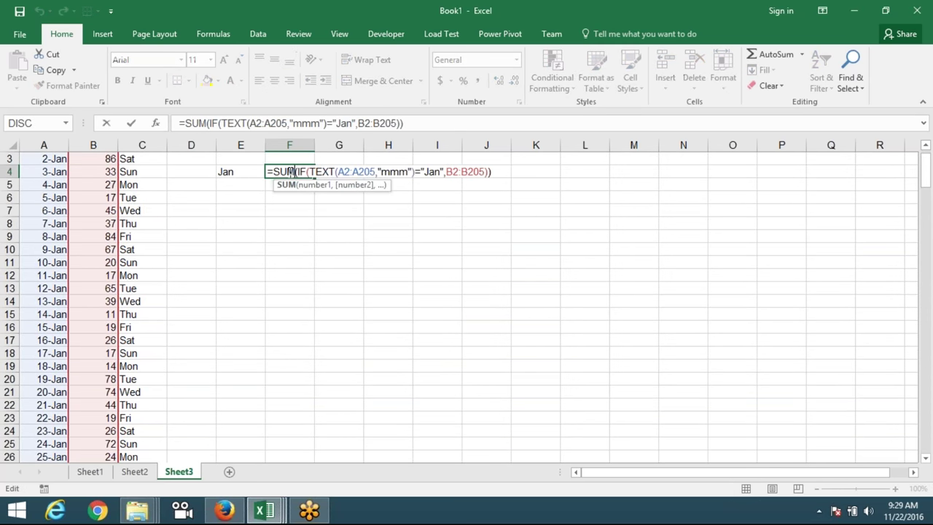
{"action": "key", "text": "ctrl+shift+Return"}
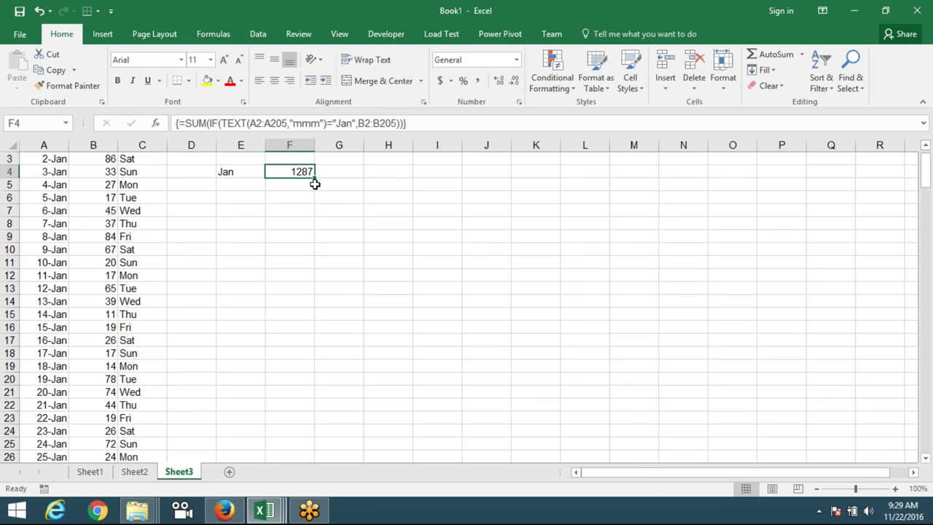
{"action": "left_click", "coordinate": [358, 124]}
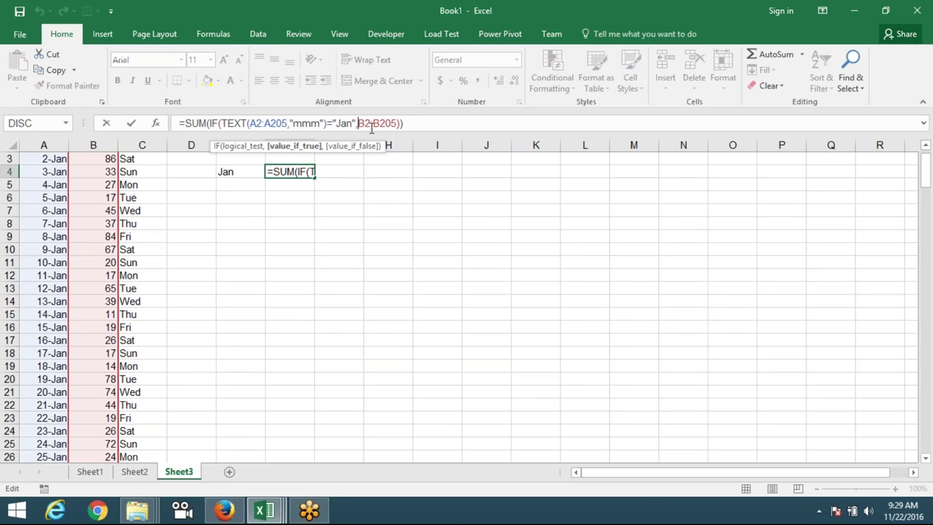
{"action": "key", "text": "BackSpace"}
{"action": "key", "text": "BackSpace"}
{"action": "key", "text": "BackSpace"}
{"action": "key", "text": "BackSpace"}
{"action": "key", "text": "BackSpace"}
{"action": "key", "text": "BackSpace"}
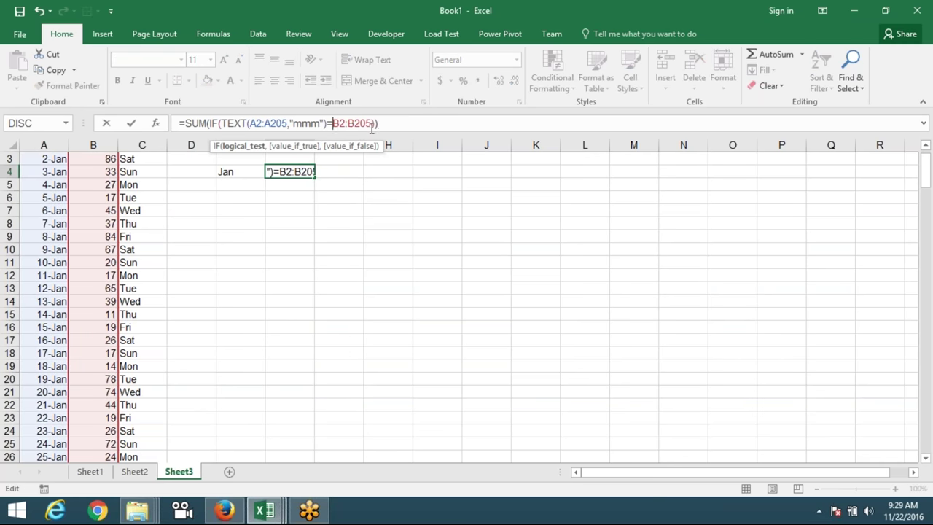
{"action": "left_click", "coordinate": [237, 170]}
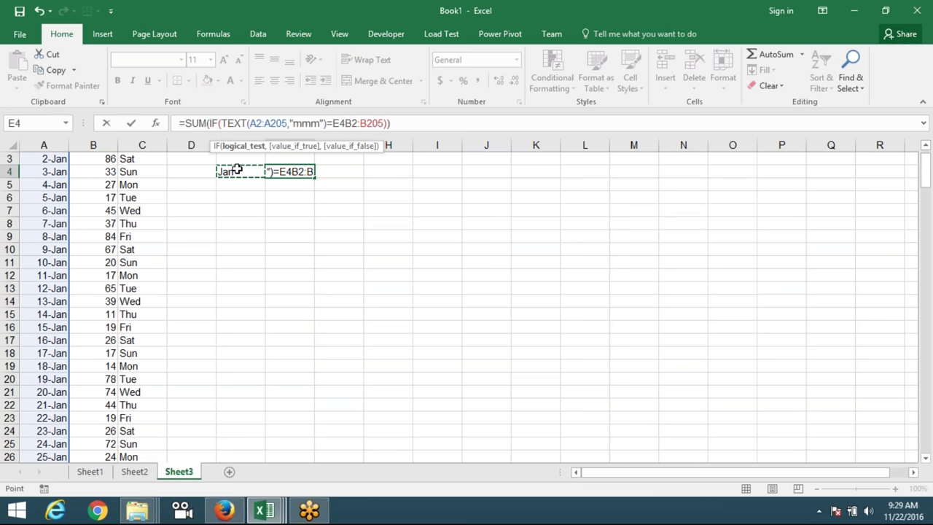
{"action": "key", "text": "ctrl+shift+Return"}
{"action": "key", "text": "Return"}
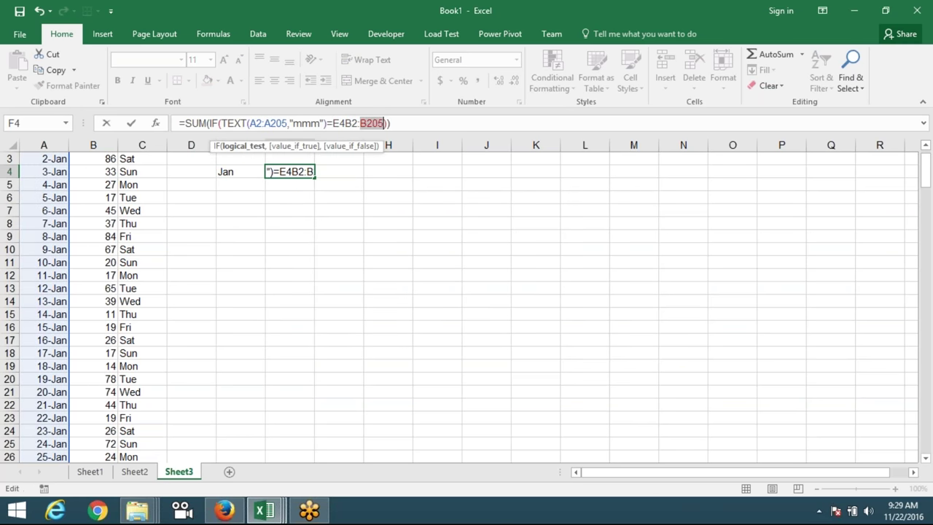
{"action": "left_click", "coordinate": [346, 123]}
{"action": "type", "text": ","}
{"action": "key", "text": "ctrl+shift+Return"}
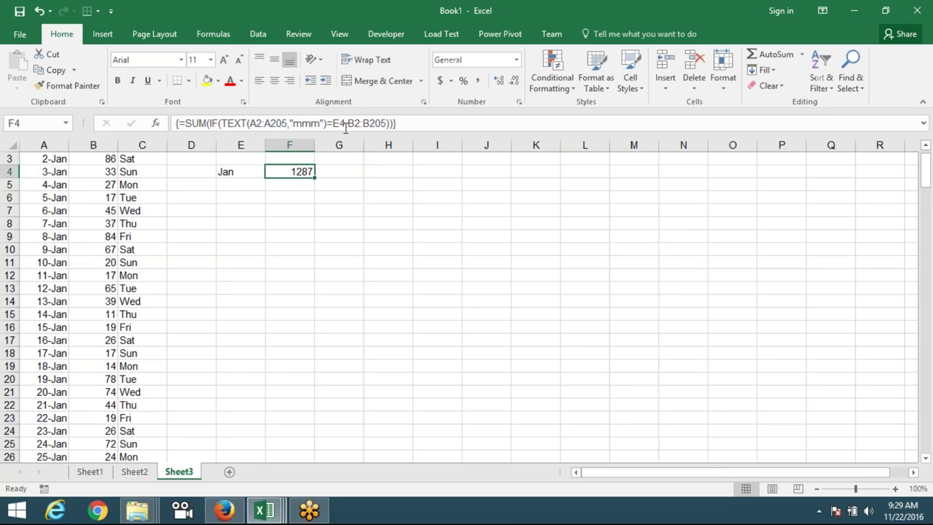
{"action": "left_click", "coordinate": [239, 174]}
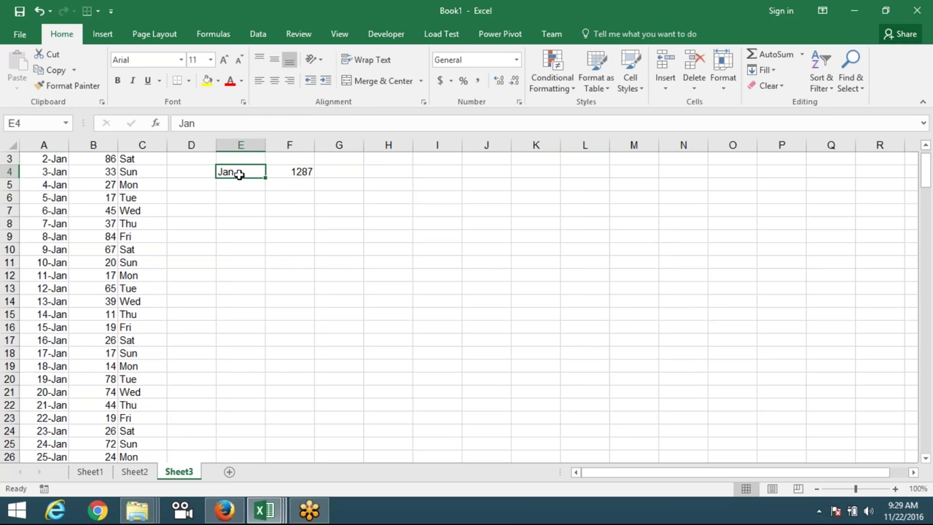
Enter Feb, Mar, then Apr in E4, watching F4 recalculate to 1695.
{"action": "type", "text": "Feb"}
{"action": "key", "text": "Return"}
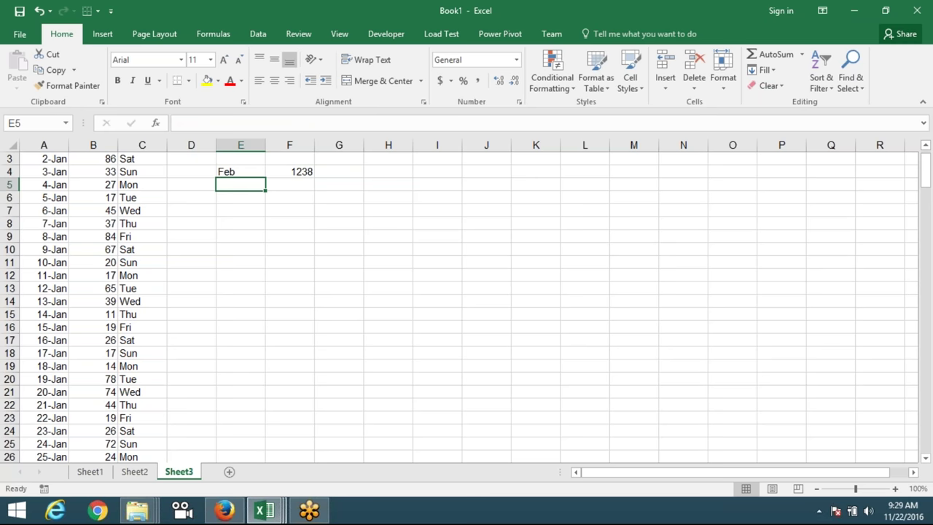
{"action": "left_click", "coordinate": [240, 171]}
{"action": "type", "text": "Mar"}
{"action": "key", "text": "Return"}
{"action": "left_click", "coordinate": [241, 171]}
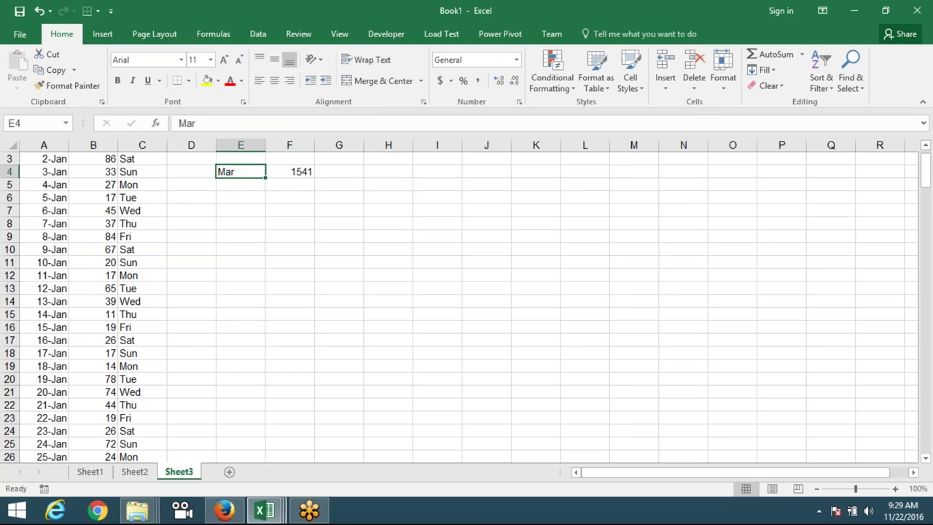
{"action": "type", "text": "Apr"}
{"action": "key", "text": "Return"}
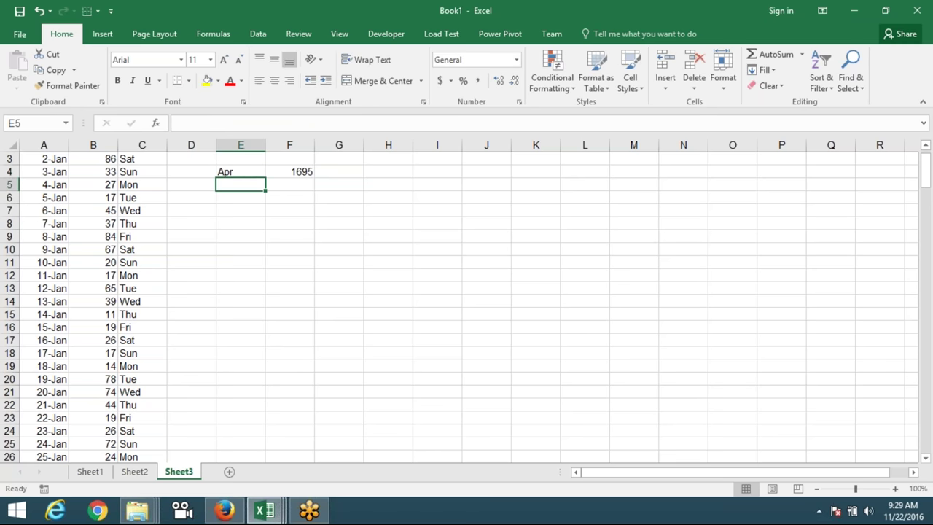
{"action": "left_click", "coordinate": [240, 171]}
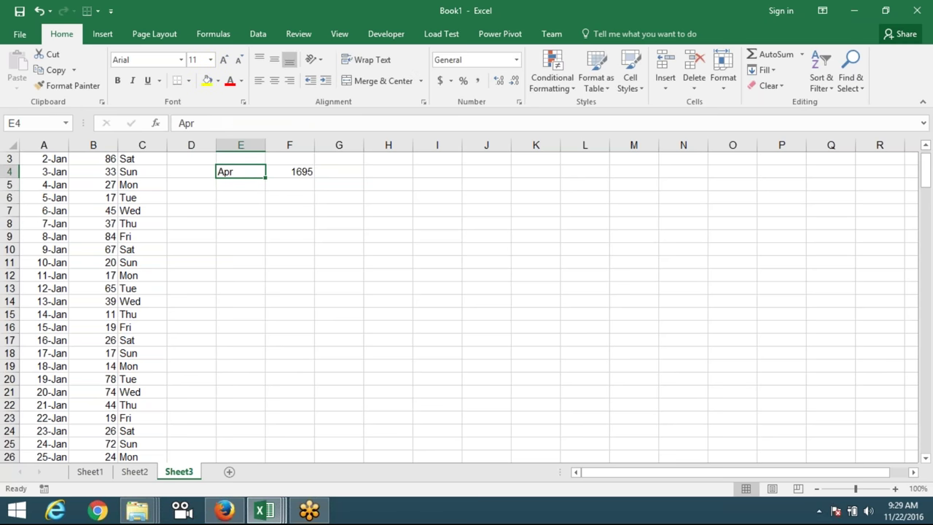
{"action": "left_click", "coordinate": [289, 171]}
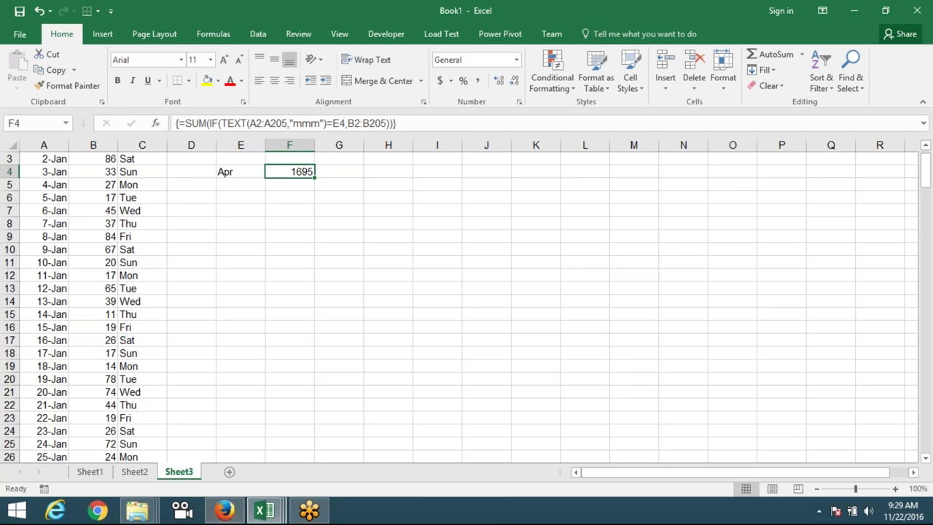
{"action": "left_click", "coordinate": [233, 470]}
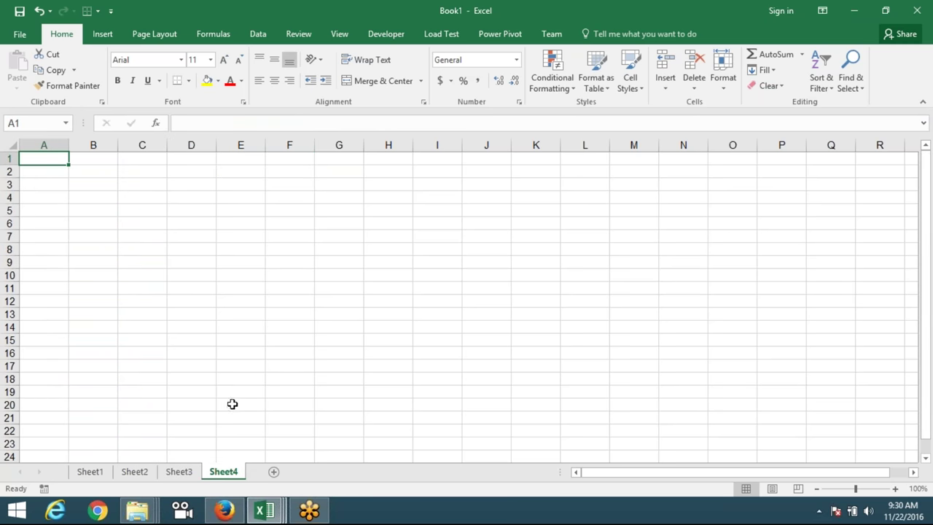
Add Name and SAels headers in A1:B1 and enter a sample name in A2.
{"action": "type", "text": "Name"}
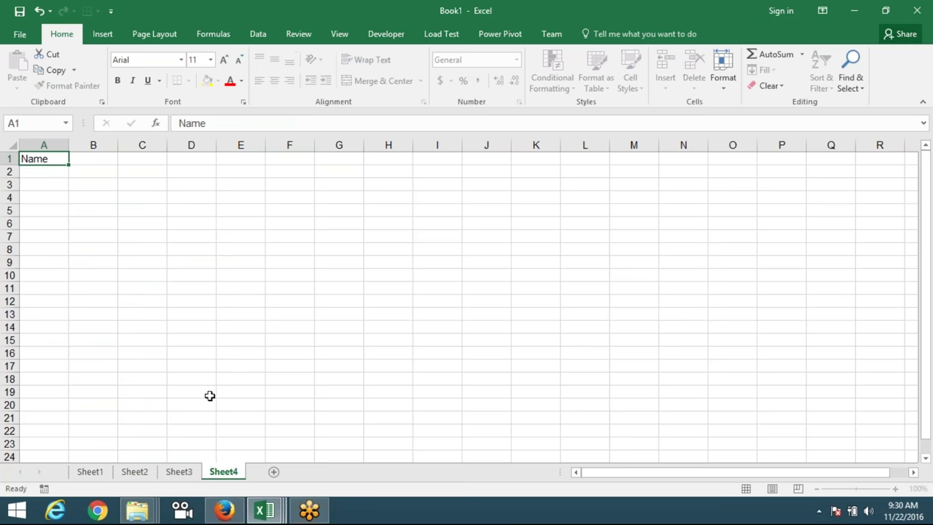
{"action": "key", "text": "Tab"}
{"action": "type", "text": "SAels"}
{"action": "key", "text": "Return"}
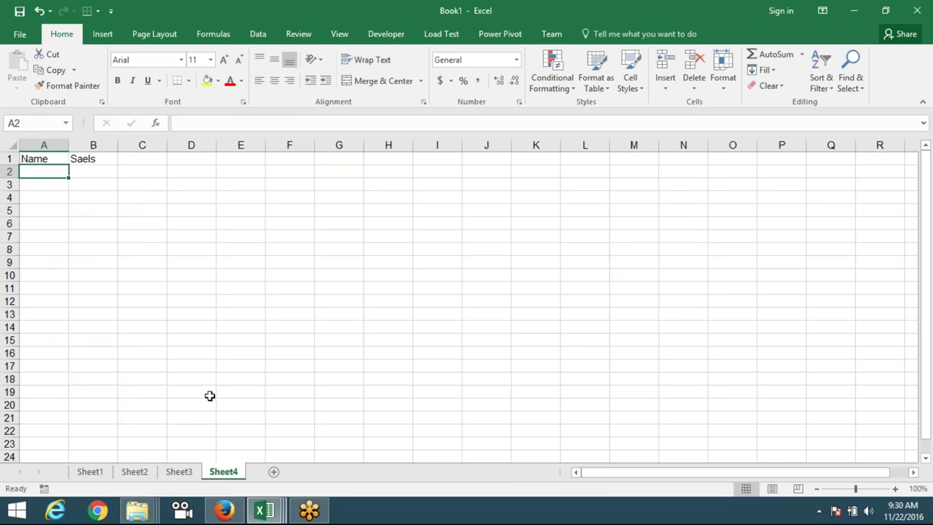
{"action": "type", "text": "Puj"}
{"action": "key", "text": "BackSpace"}
{"action": "type", "text": "neey"}
{"action": "key", "text": "Return"}
{"action": "key", "text": "Up"}
{"action": "type", "text": "Puneet"}
{"action": "key", "text": "Return"}
{"action": "key", "text": "Up"}
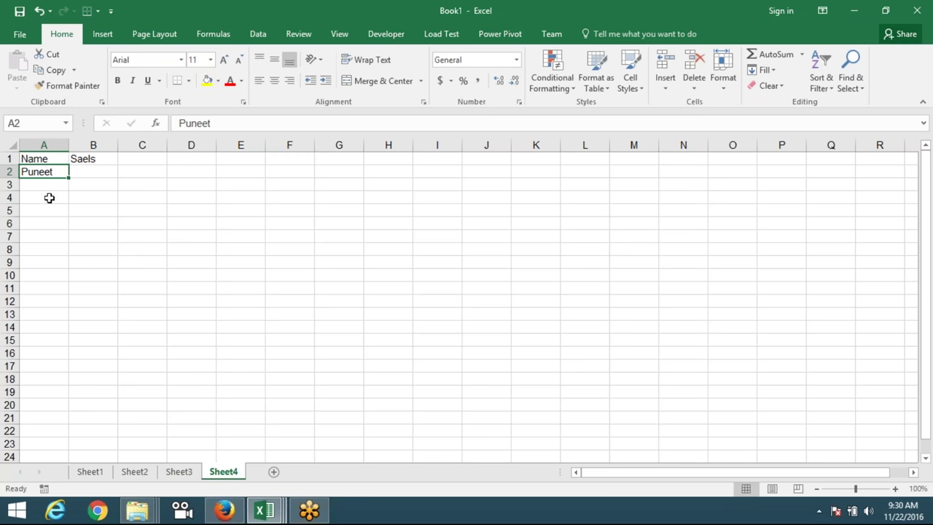
Fill the name down column A to row 149 and start a RANDBETWEEN formula in B2.
{"action": "left_click_drag", "start_coordinate": [71, 177], "coordinate": [70, 450]}
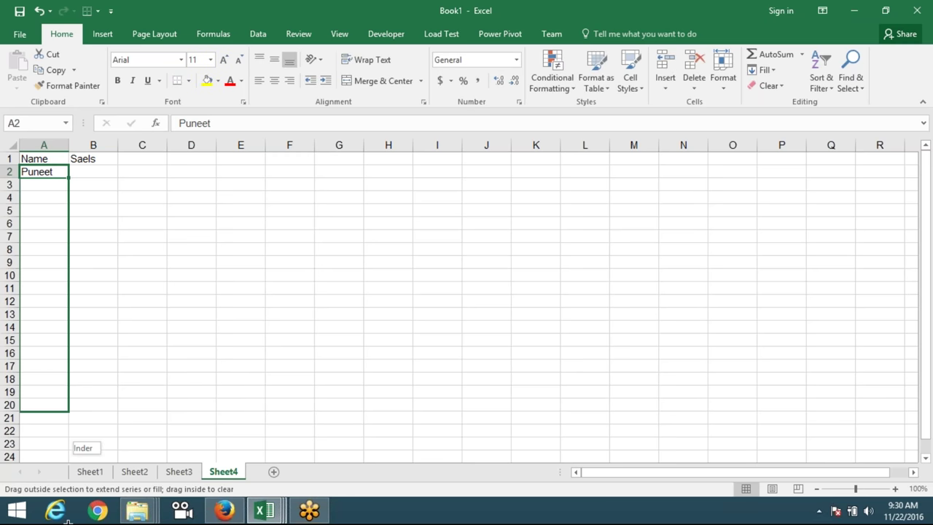
{"action": "key", "text": "ctrl+Home"}
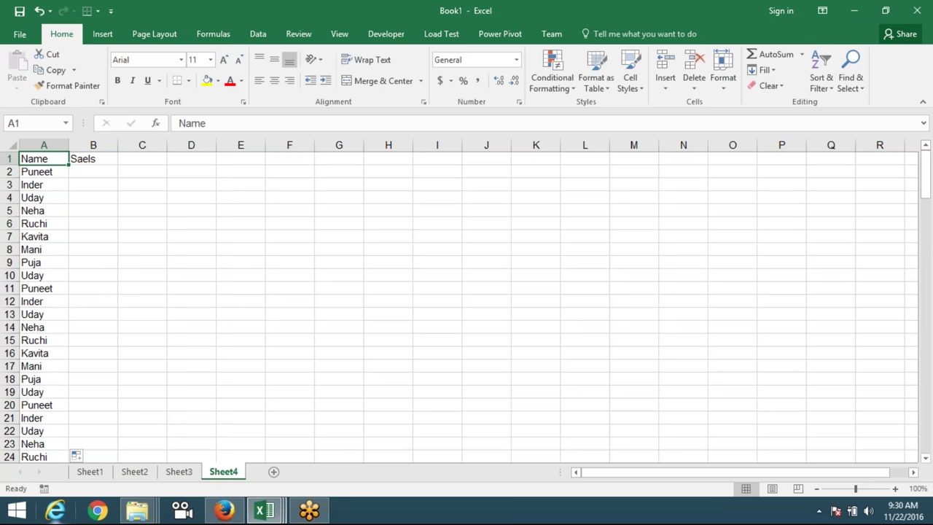
{"action": "key", "text": "Right"}
{"action": "key", "text": "Down"}
{"action": "key", "text": "F2"}
{"action": "type", "text": "=ra"}
{"action": "key", "text": "Down"}
{"action": "key", "text": "Down"}
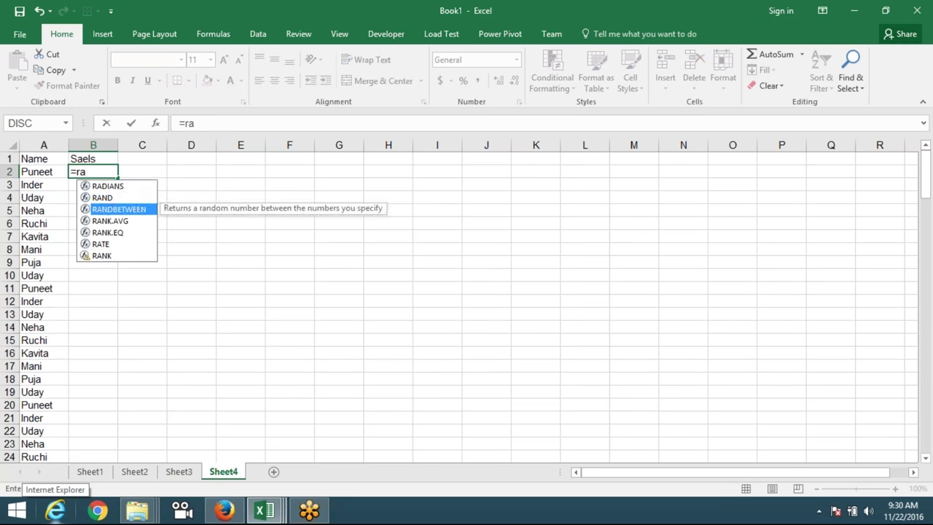
Complete =RANDBETWEEN(10,99) in B2 and fill it down column B.
{"action": "key", "text": "Tab"}
{"action": "type", "text": "10,9"}
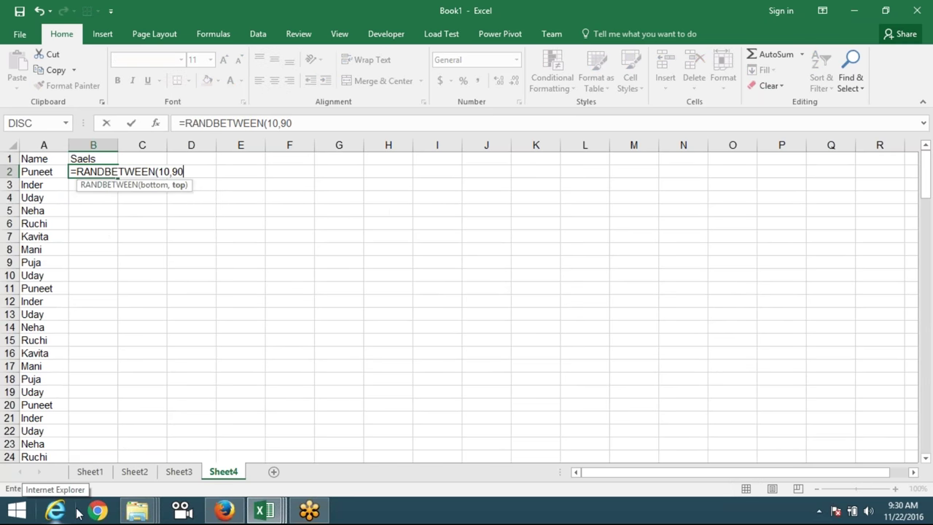
{"action": "type", "text": "9"}
{"action": "key", "text": "Return"}
{"action": "left_click", "coordinate": [111, 173]}
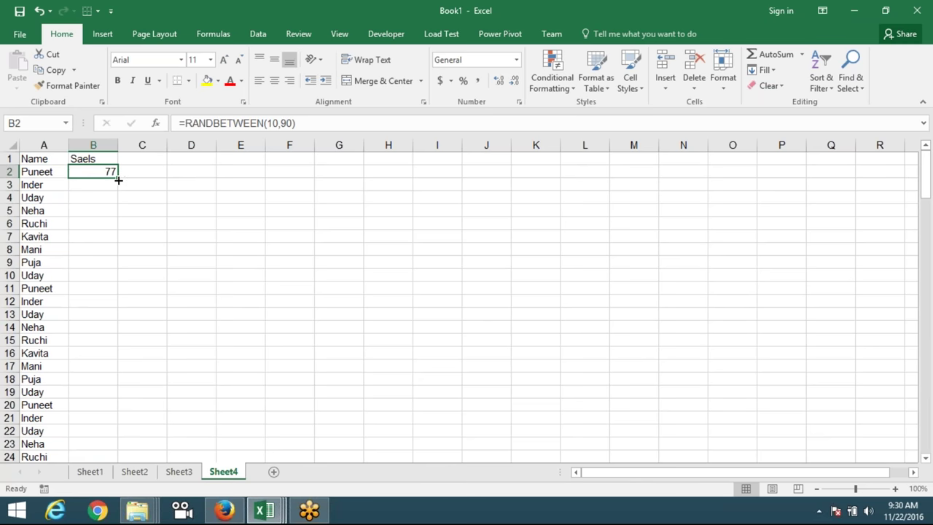
{"action": "double_click", "coordinate": [118, 178]}
Convert the random sales numbers in column B to fixed pasted values.
{"action": "key", "text": "ctrl+c"}
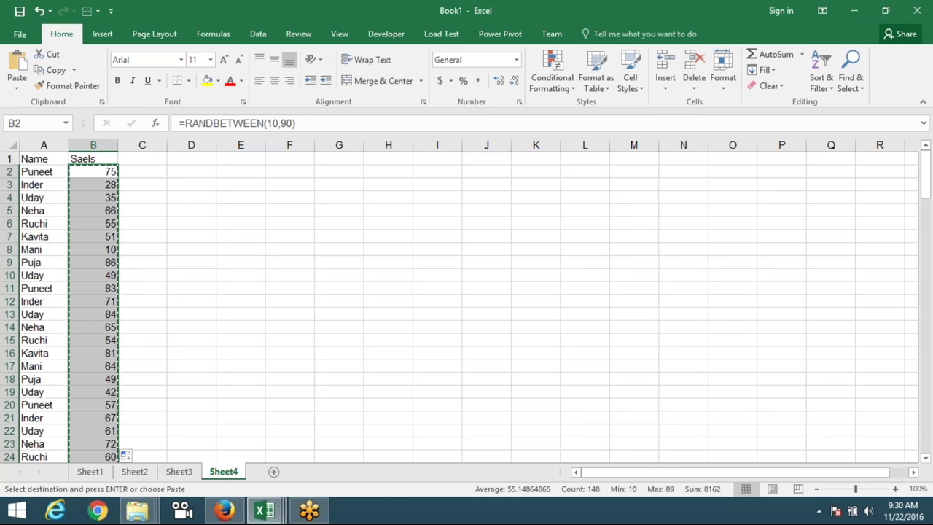
{"action": "left_click", "coordinate": [17, 86]}
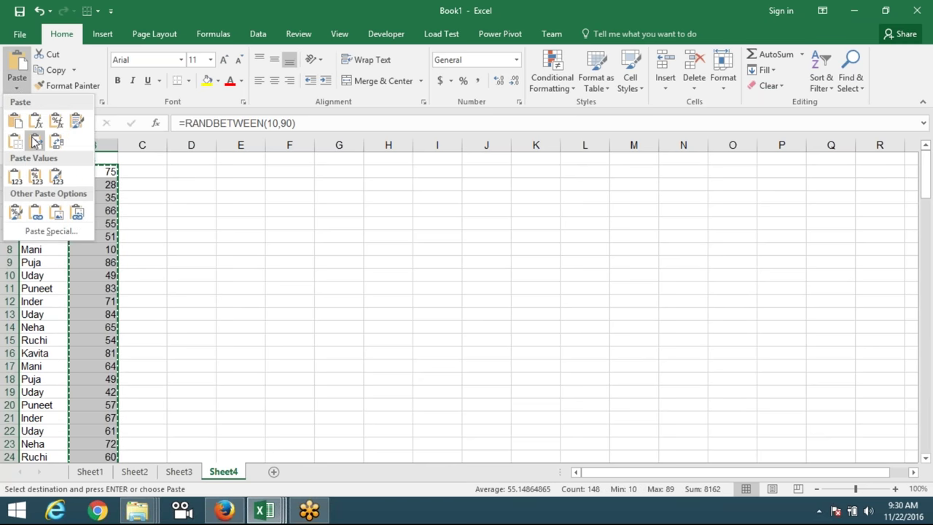
{"action": "left_click", "coordinate": [15, 176]}
{"action": "key", "text": "Escape"}
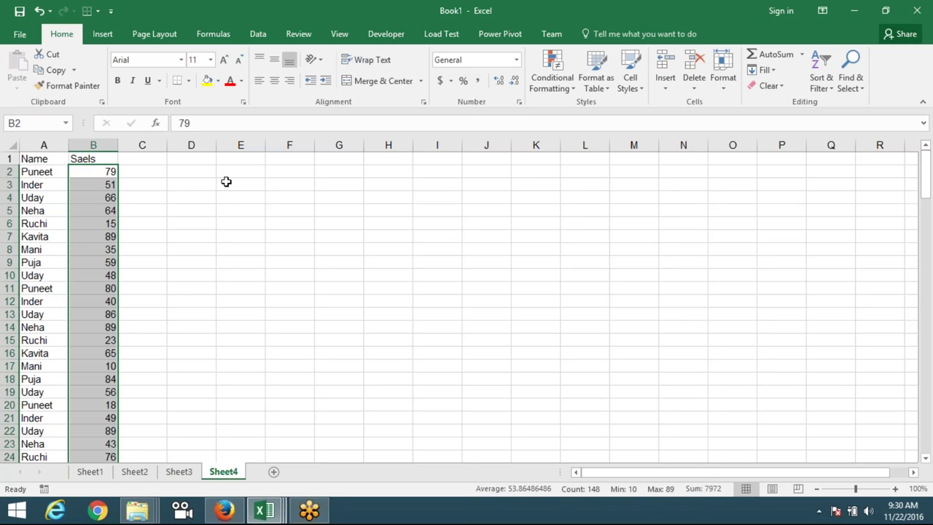
Copy the name Inder from A3 into E2.
{"action": "left_click", "coordinate": [38, 187]}
{"action": "key", "text": "ctrl+c"}
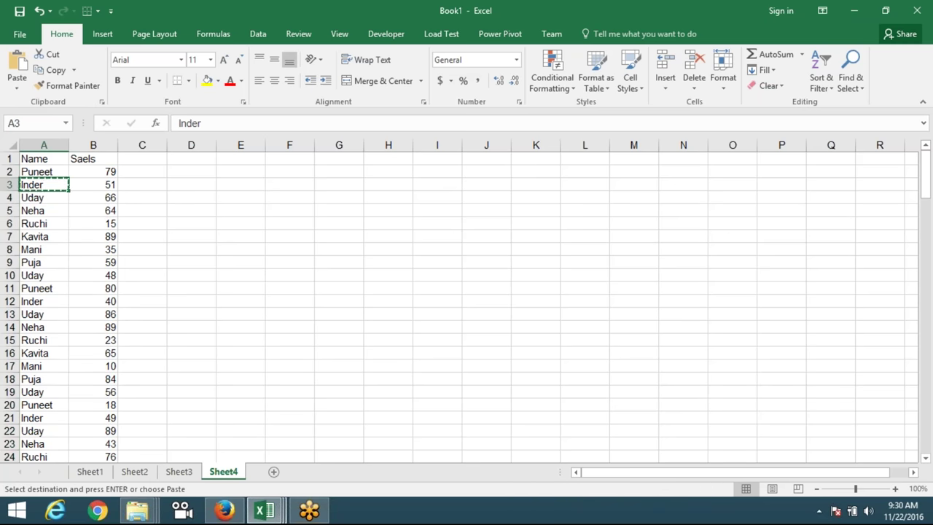
{"action": "left_click", "coordinate": [240, 172]}
{"action": "key", "text": "ctrl+v"}
Enter the heading MAX in F1.
{"action": "left_click", "coordinate": [286, 170]}
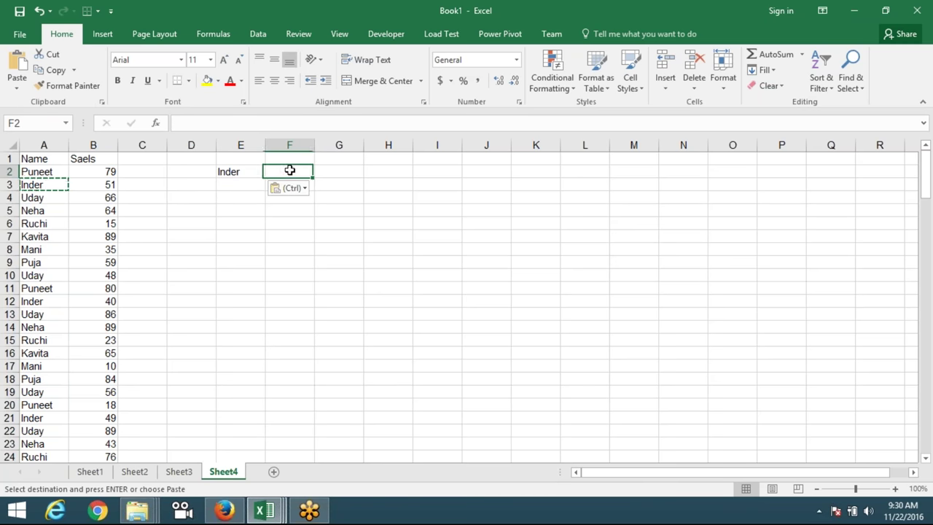
{"action": "key", "text": "Escape"}
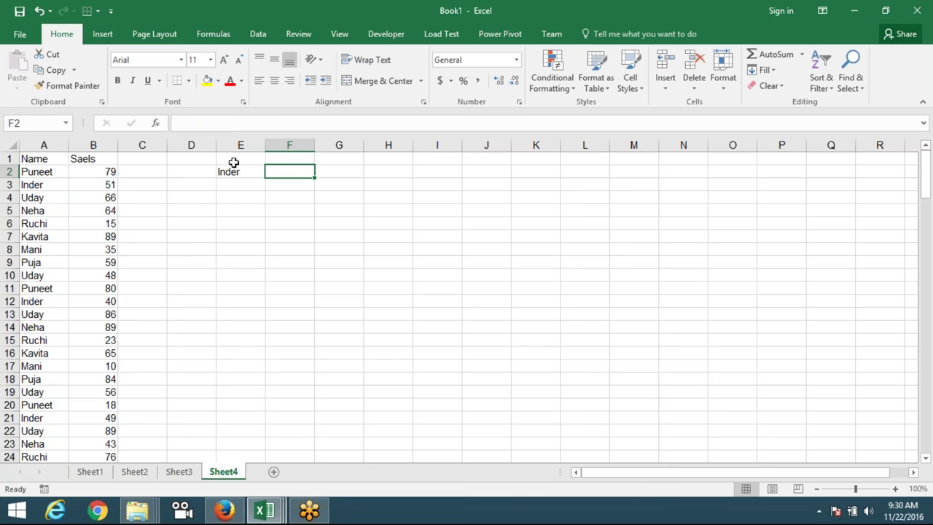
{"action": "left_click", "coordinate": [288, 154]}
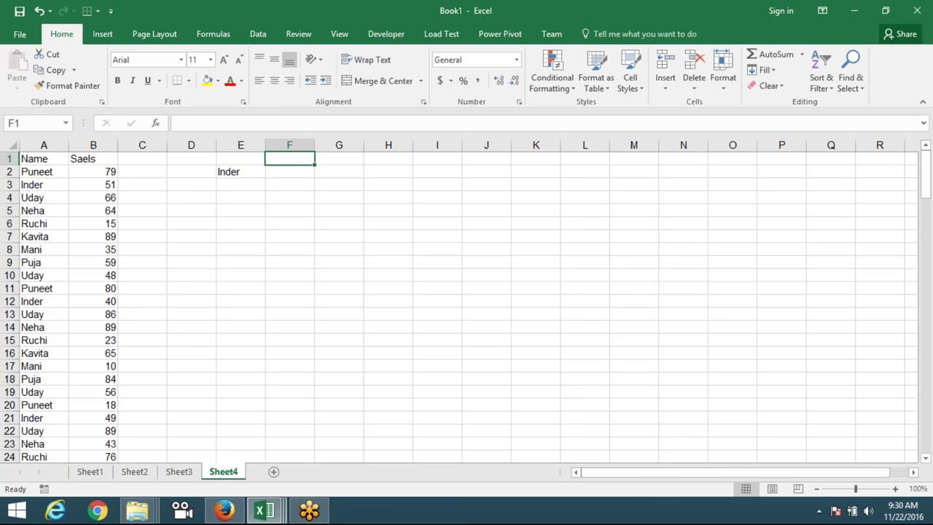
{"action": "type", "text": "MAX"}
{"action": "key", "text": "Return"}
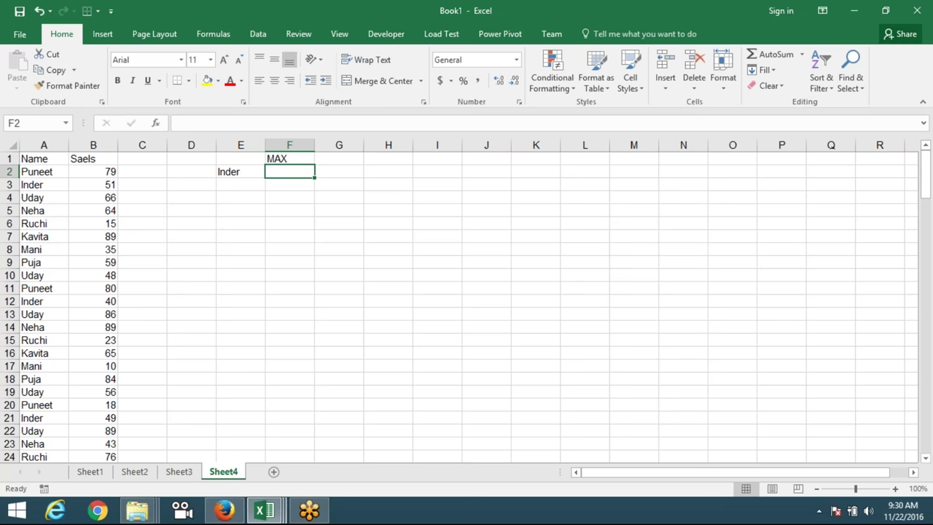
In F2, start =MAX(IF( with the name range A2:A149.
{"action": "type", "text": "=su"}
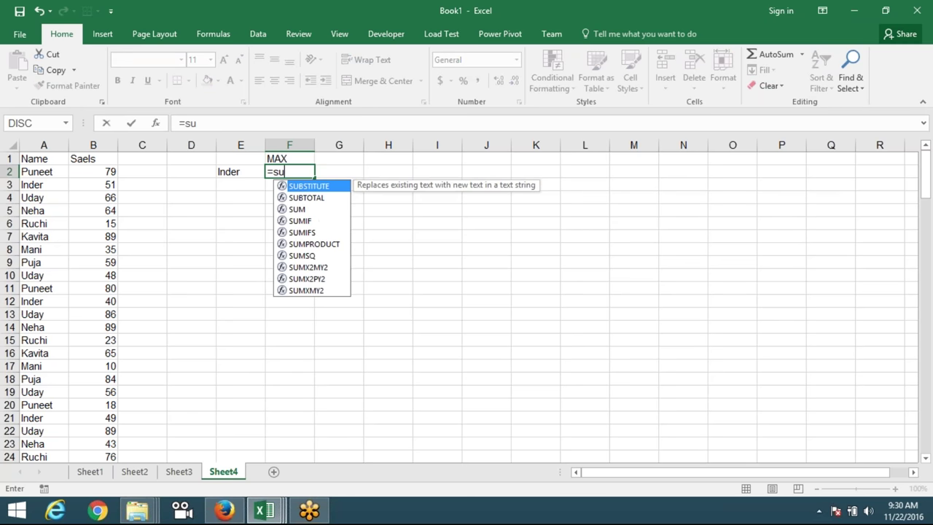
{"action": "type", "text": "m"}
{"action": "key", "text": "BackSpace"}
{"action": "key", "text": "BackSpace"}
{"action": "key", "text": "BackSpace"}
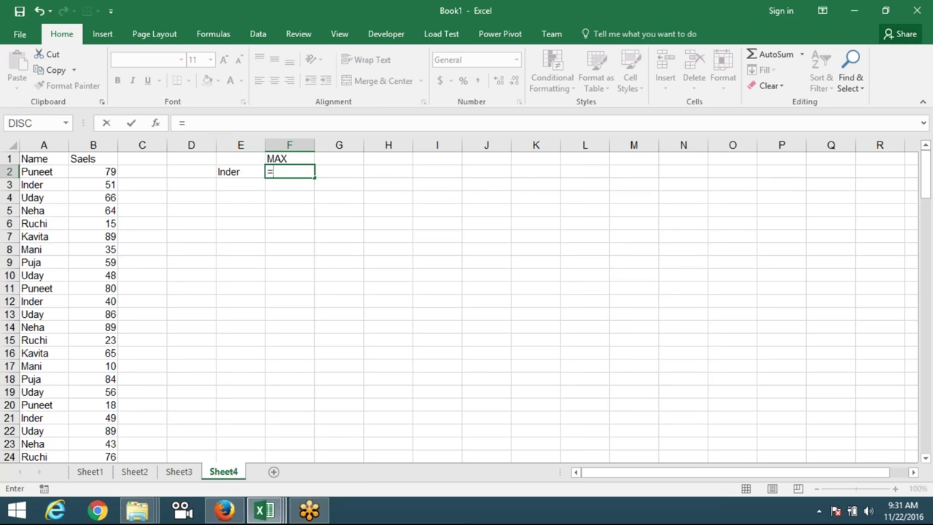
{"action": "type", "text": "ma"}
{"action": "key", "text": "Down"}
{"action": "key", "text": "Tab"}
{"action": "type", "text": "if"}
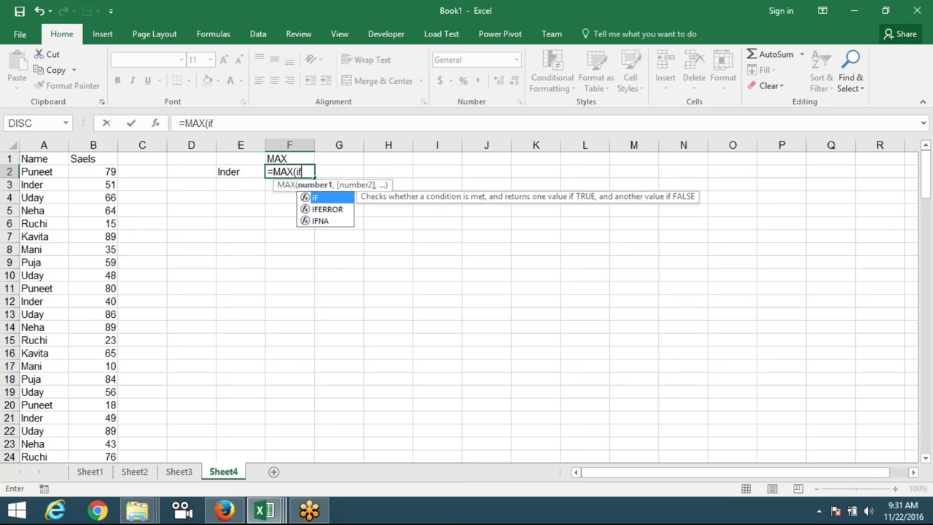
{"action": "key", "text": "Tab"}
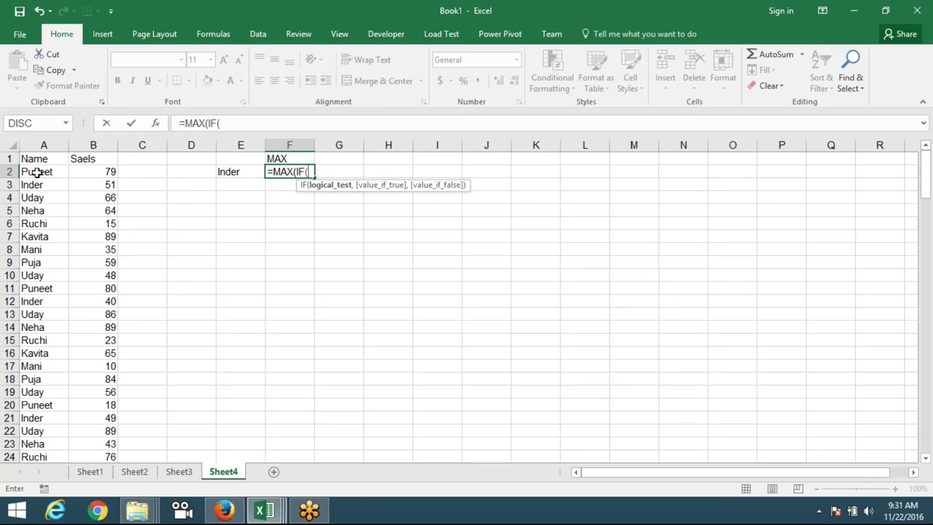
{"action": "left_click", "coordinate": [37, 173]}
{"action": "key", "text": "ctrl+shift+Down"}
Finish the condition =E2 with sales range B2:B149 as an array formula returning 85.
{"action": "type", "text": "="}
{"action": "key", "text": "Up"}
{"action": "scroll", "coordinate": [38, 173], "scroll_direction": "up", "scroll_amount": 3}
{"action": "key", "text": "Down"}
{"action": "key", "text": "Left"}
{"action": "type", "text": ","}
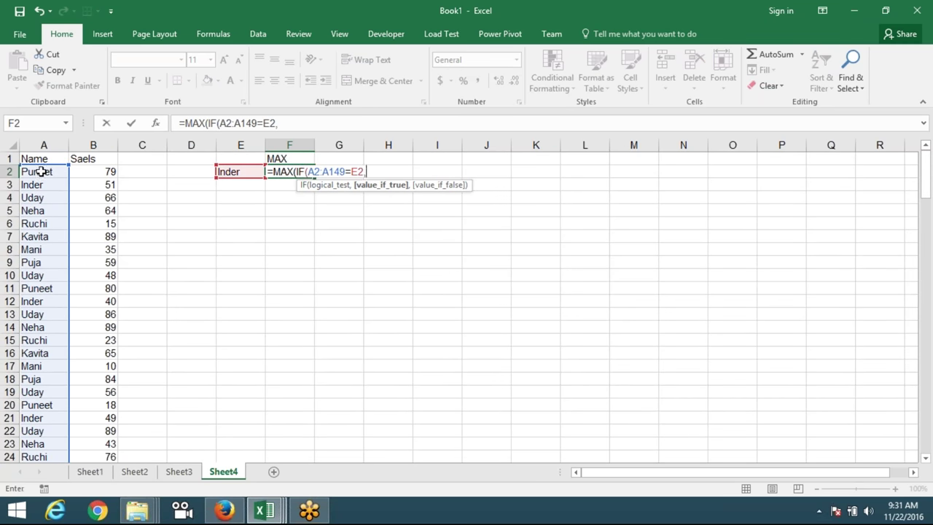
{"action": "left_click", "coordinate": [100, 173]}
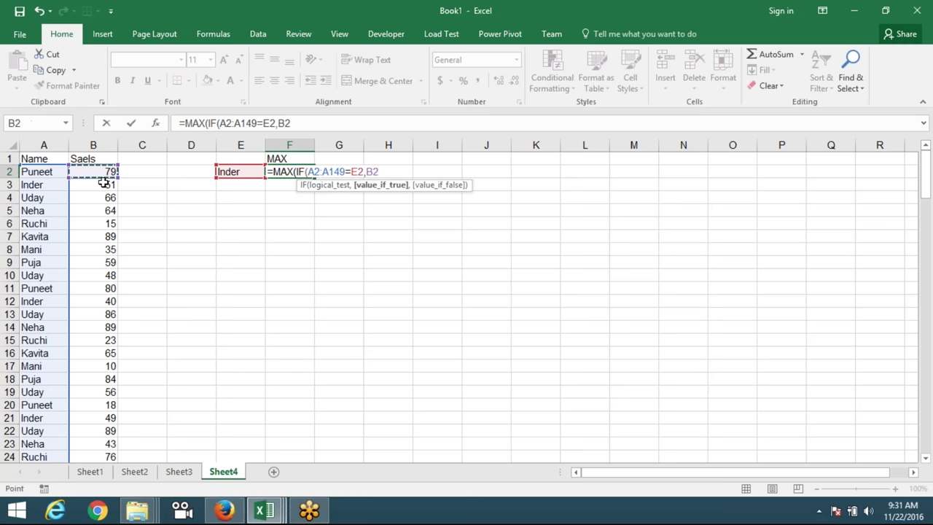
{"action": "key", "text": "ctrl+shift+Down"}
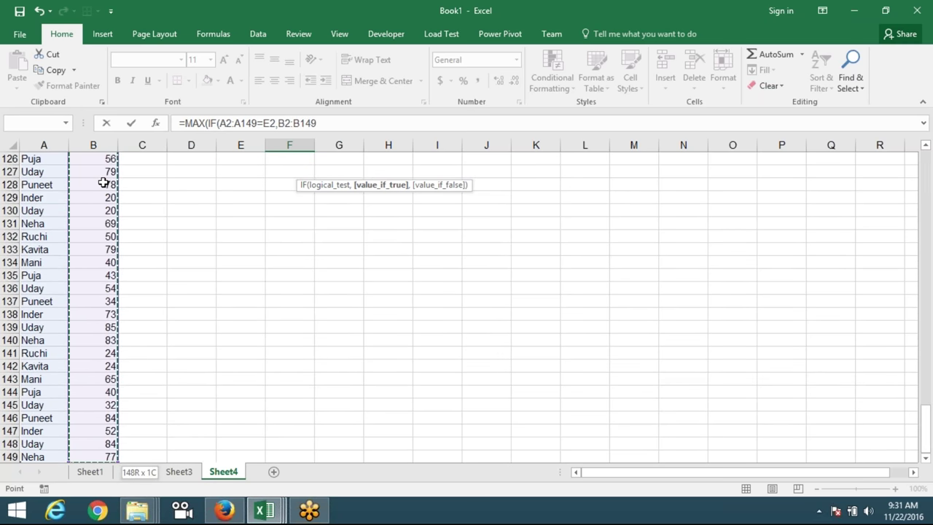
{"action": "key", "text": "ctrl+shift+Return"}
{"action": "key", "text": "Return"}
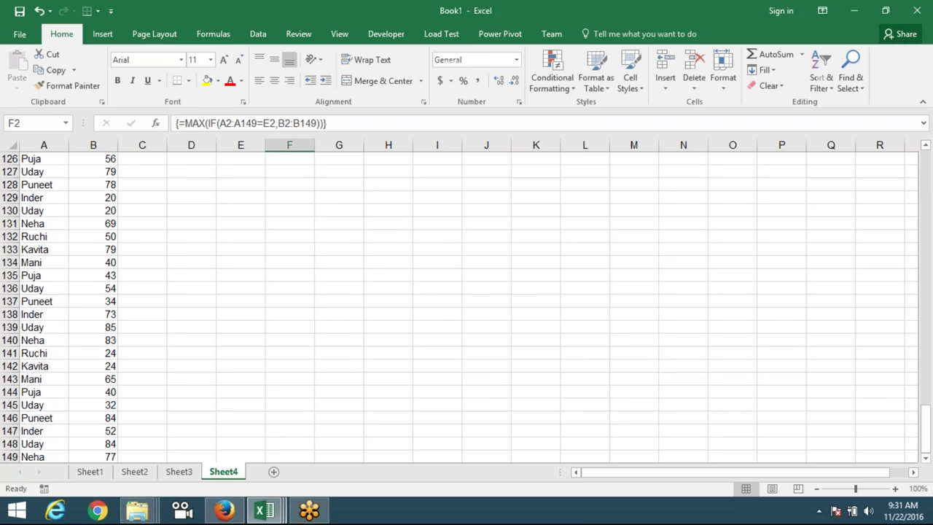
{"action": "key", "text": "Up"}
{"action": "key", "text": "Down"}
Change the lookup name in E2 to Neha and check that F2 shows 89.
{"action": "left_click", "coordinate": [240, 171]}
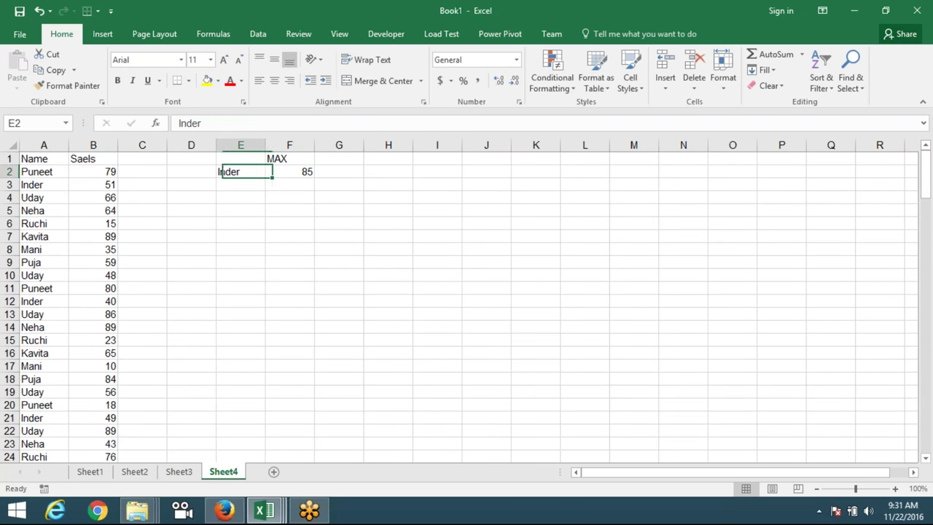
{"action": "type", "text": "Neha"}
{"action": "key", "text": "Return"}
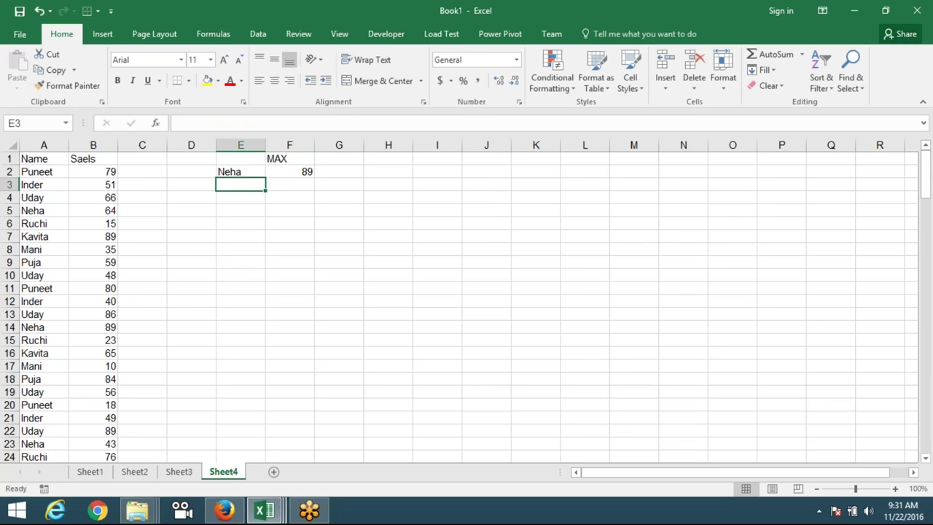
{"action": "left_click", "coordinate": [241, 172]}
{"action": "left_click", "coordinate": [289, 171]}
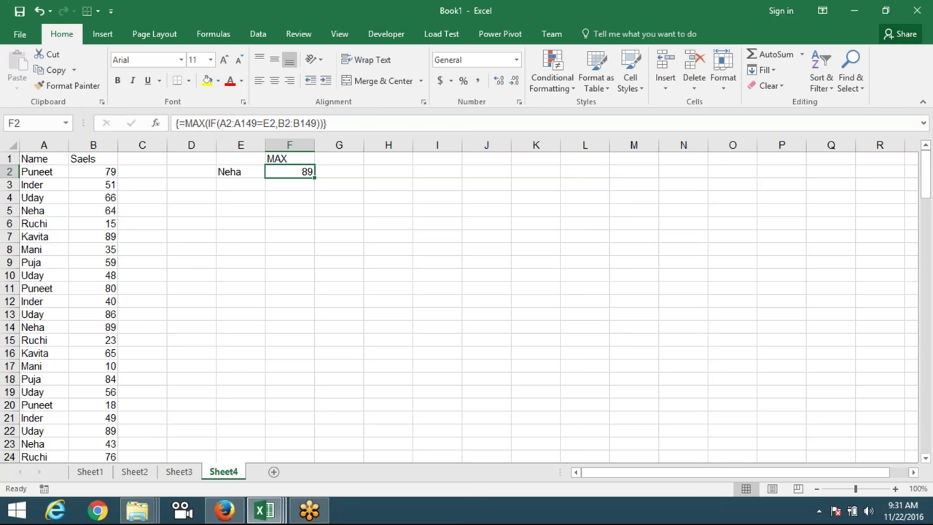
Copy the Name and Sales table A1:B149 and add a new Sheet5.
{"action": "key", "text": "Left"}
{"action": "key", "text": "Left"}
{"action": "key", "text": "Left"}
{"action": "key", "text": "Left"}
{"action": "key", "text": "Left"}
{"action": "key", "text": "Up"}
{"action": "key", "text": "ctrl+shift+Right"}
{"action": "key", "text": "ctrl+shift+Down"}
{"action": "key", "text": "ctrl+c"}
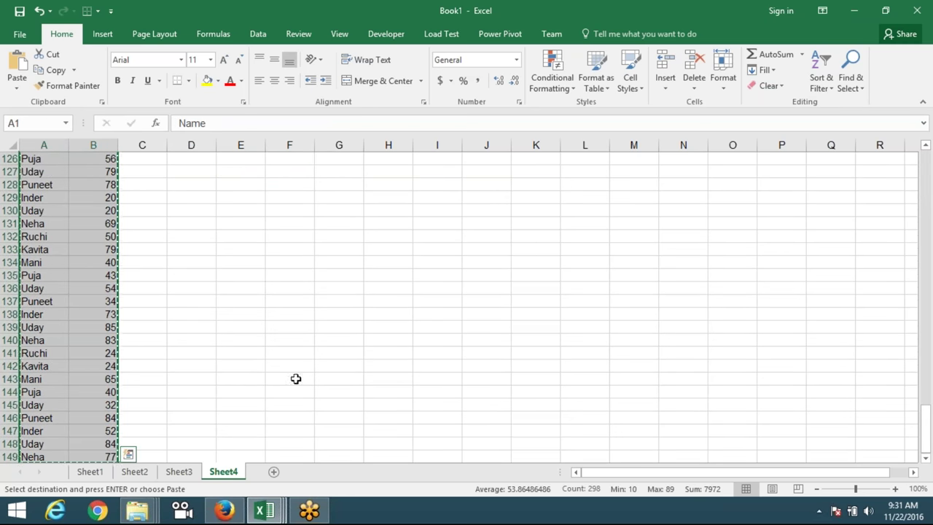
{"action": "left_click", "coordinate": [273, 471]}
Paste the table into Sheet5 and insert blank cells in column B, shifting Sales right.
{"action": "key", "text": "ctrl+v"}
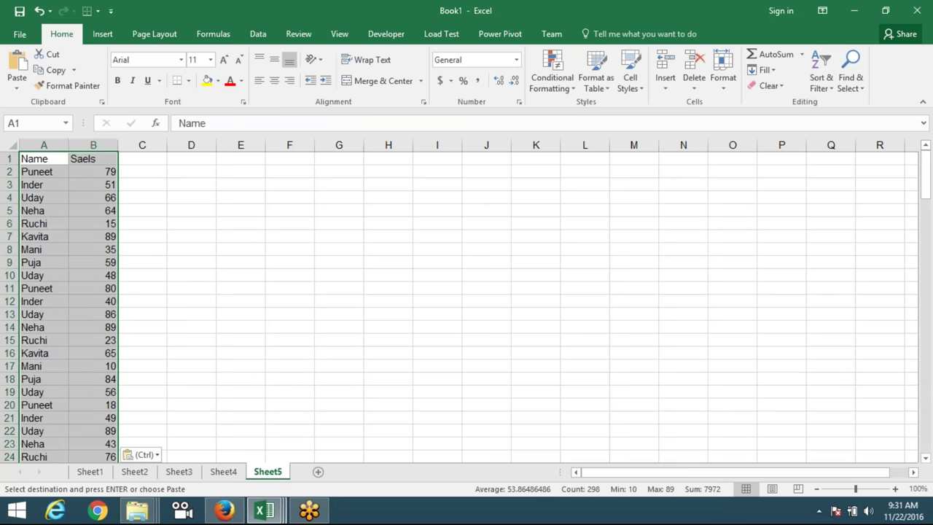
{"action": "left_click", "coordinate": [176, 260]}
{"action": "left_click", "coordinate": [90, 159]}
{"action": "key", "text": "ctrl+shift+Down"}
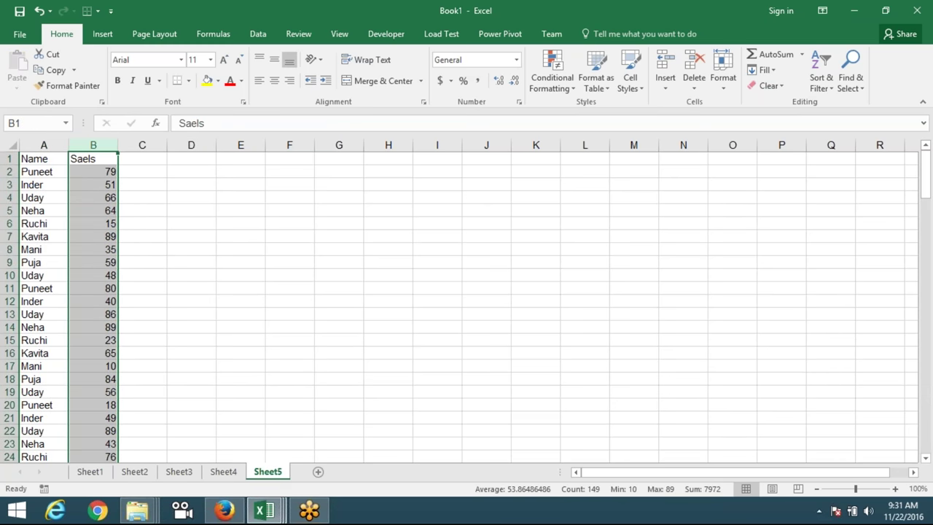
{"action": "key", "text": "ctrl+shift+plus"}
{"action": "key", "text": "ctrl+shift+Up"}
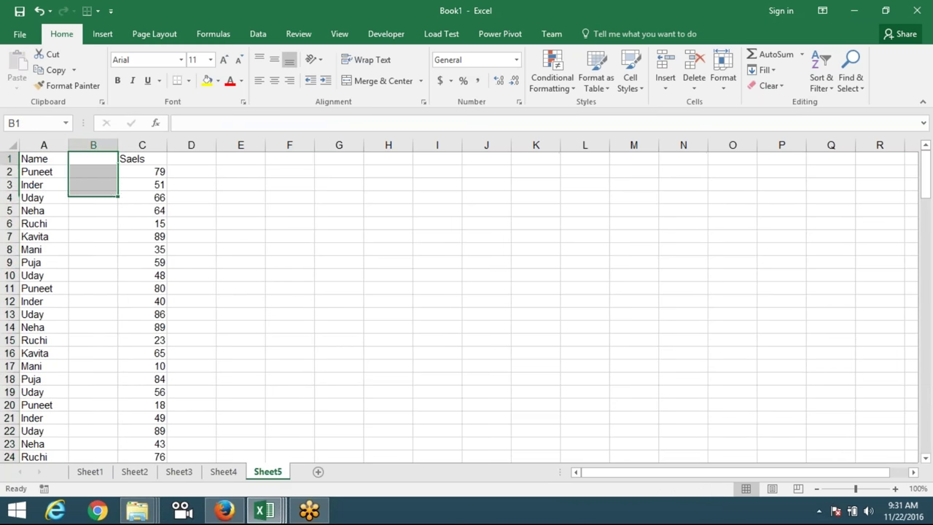
Head column B with City, enter Delhi in B2, and fill cities down the column.
{"action": "type", "text": "Delho"}
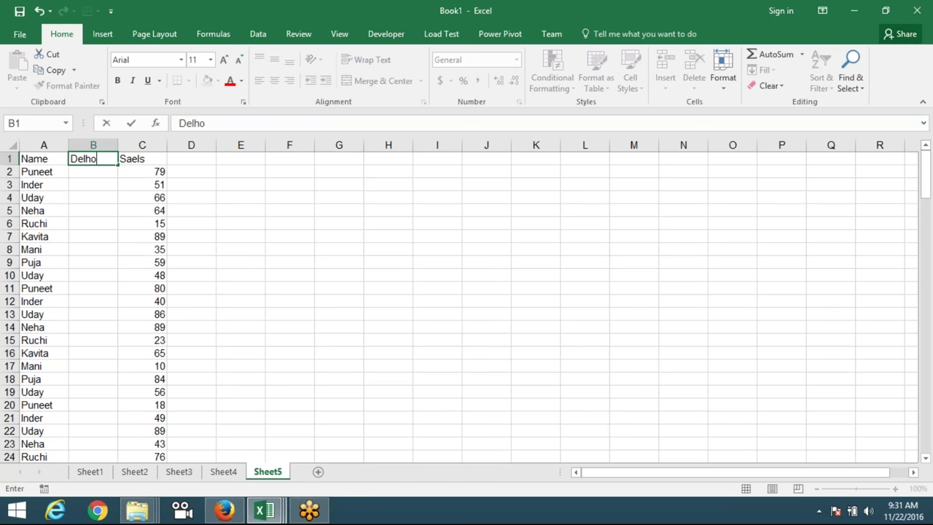
{"action": "key", "text": "Escape"}
{"action": "type", "text": "City"}
{"action": "key", "text": "Return"}
{"action": "type", "text": "Delhi"}
{"action": "key", "text": "Return"}
{"action": "left_click", "coordinate": [107, 171]}
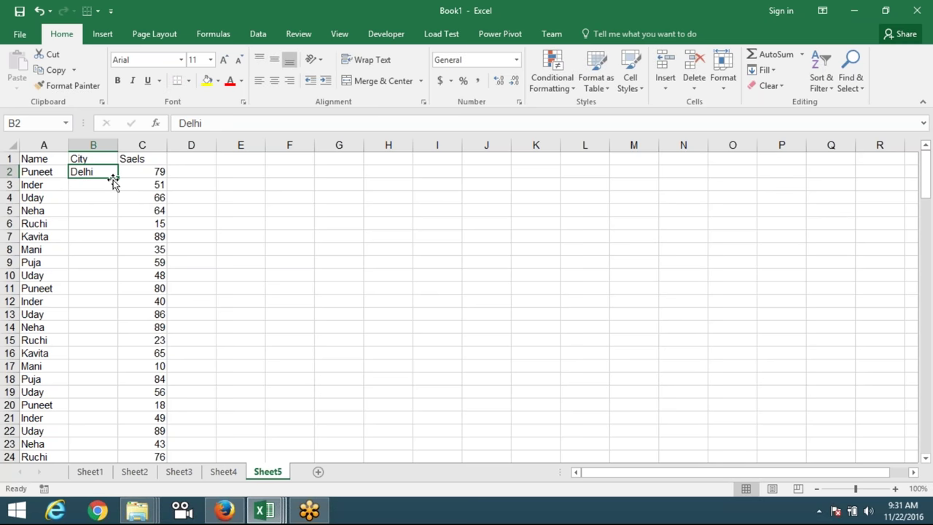
{"action": "double_click", "coordinate": [117, 177]}
Select the Name and City headers in A1:B1.
{"action": "left_click", "coordinate": [272, 182]}
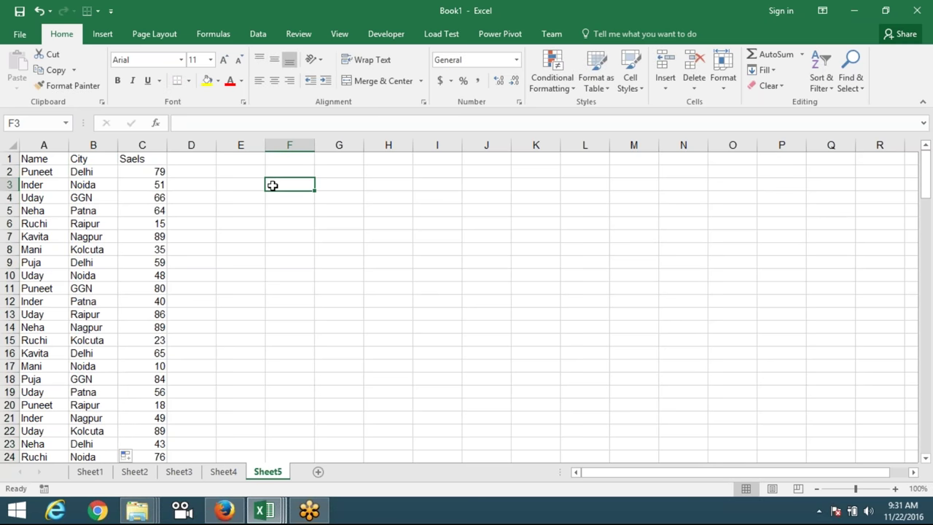
{"action": "left_click", "coordinate": [253, 170]}
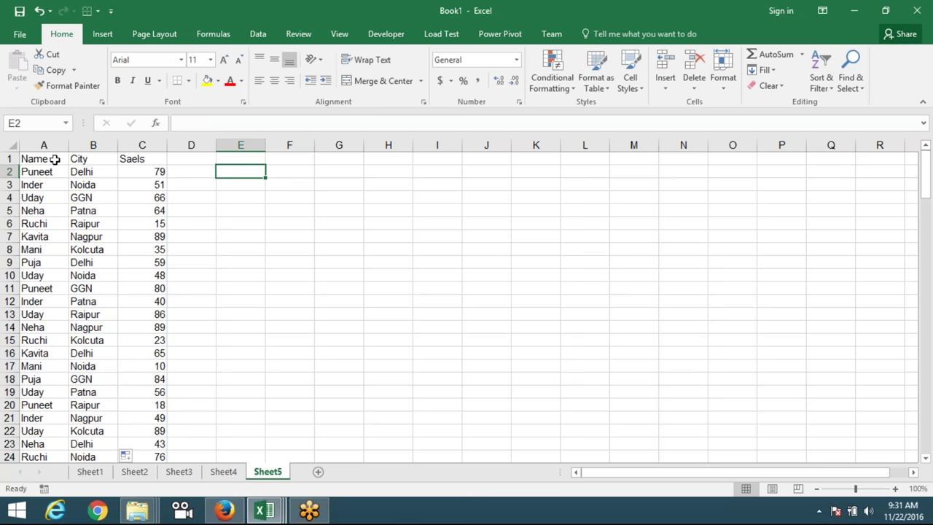
{"action": "left_click_drag", "start_coordinate": [59, 159], "coordinate": [86, 158]}
Copy the Name and City headers to E2:F2 and Inder, Noida to E3:F3.
{"action": "key", "text": "ctrl+c"}
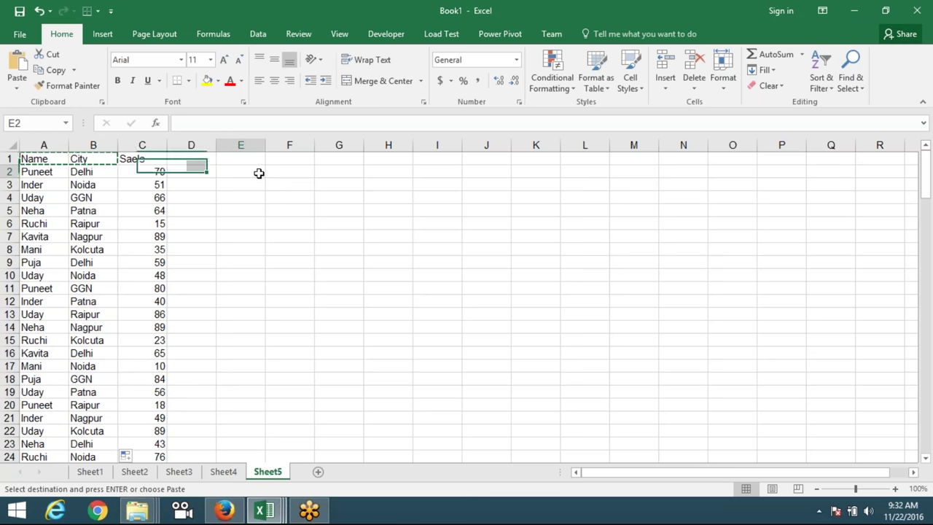
{"action": "left_click", "coordinate": [255, 174]}
{"action": "key", "text": "ctrl+v"}
{"action": "key", "text": "Escape"}
{"action": "left_click_drag", "start_coordinate": [60, 185], "coordinate": [78, 185]}
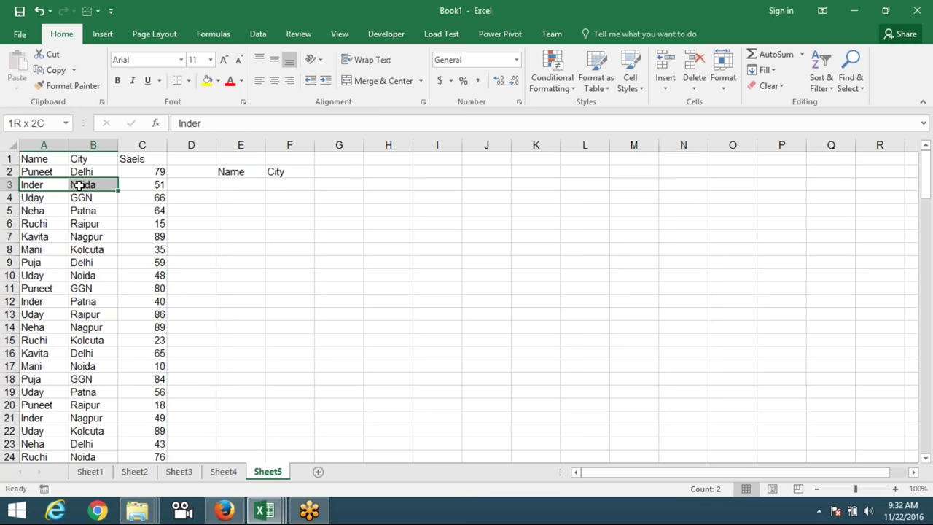
{"action": "key", "text": "ctrl+c"}
{"action": "left_click", "coordinate": [254, 183]}
{"action": "key", "text": "ctrl+v"}
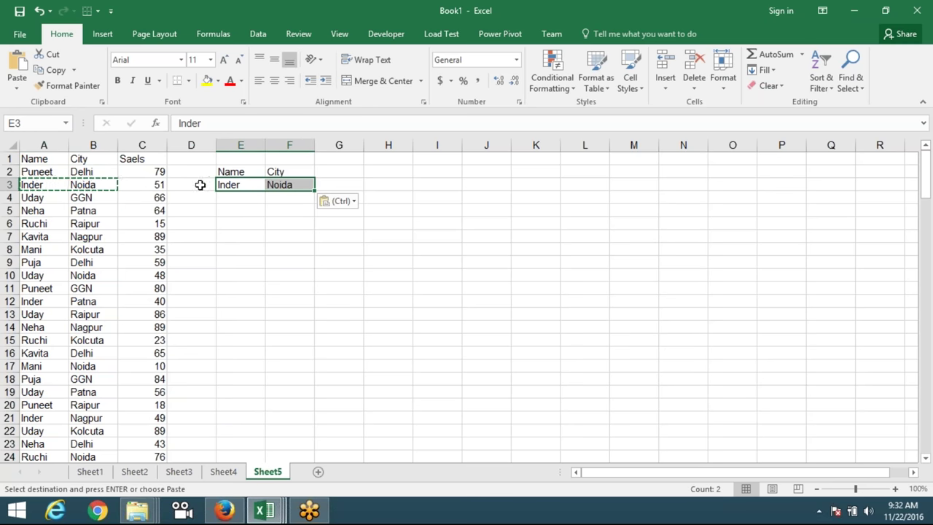
{"action": "key", "text": "Escape"}
Enter the heading MAX in G2 and begin typing =max in G3.
{"action": "left_click", "coordinate": [341, 176]}
{"action": "left_click", "coordinate": [339, 158]}
{"action": "key", "text": "Down"}
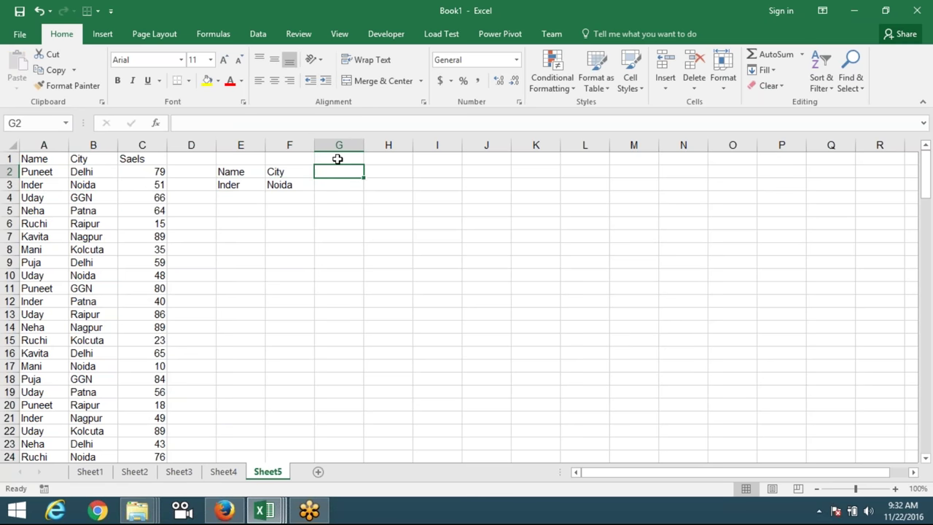
{"action": "type", "text": "MAX"}
{"action": "left_click", "coordinate": [323, 184]}
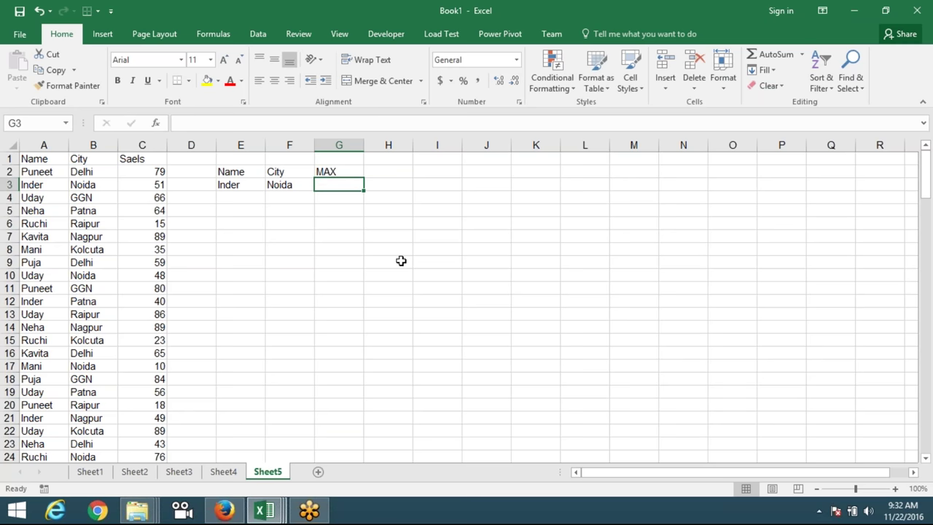
{"action": "type", "text": "=max"}
Build =MAX(IF(A2:A149=E3 in G3 as the name condition.
{"action": "key", "text": "Tab"}
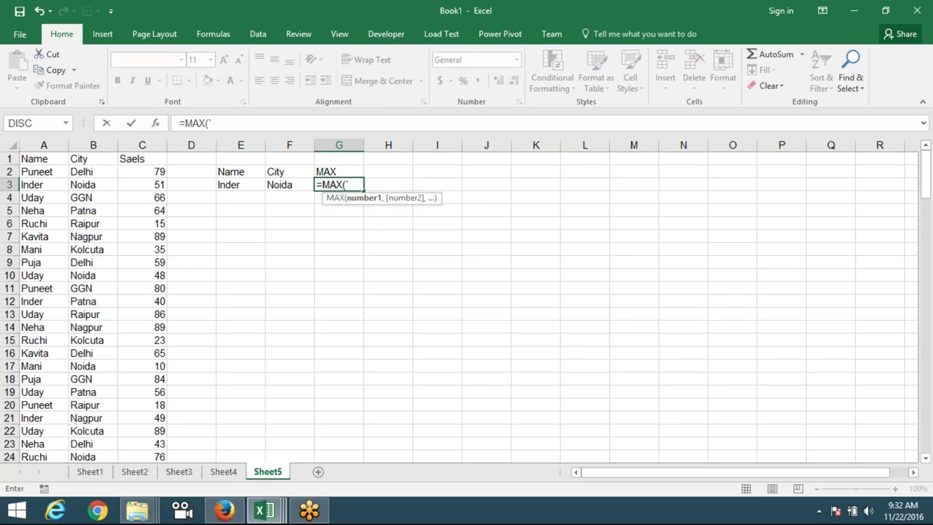
{"action": "type", "text": "s"}
{"action": "key", "text": "BackSpace"}
{"action": "type", "text": "if"}
{"action": "key", "text": "Tab"}
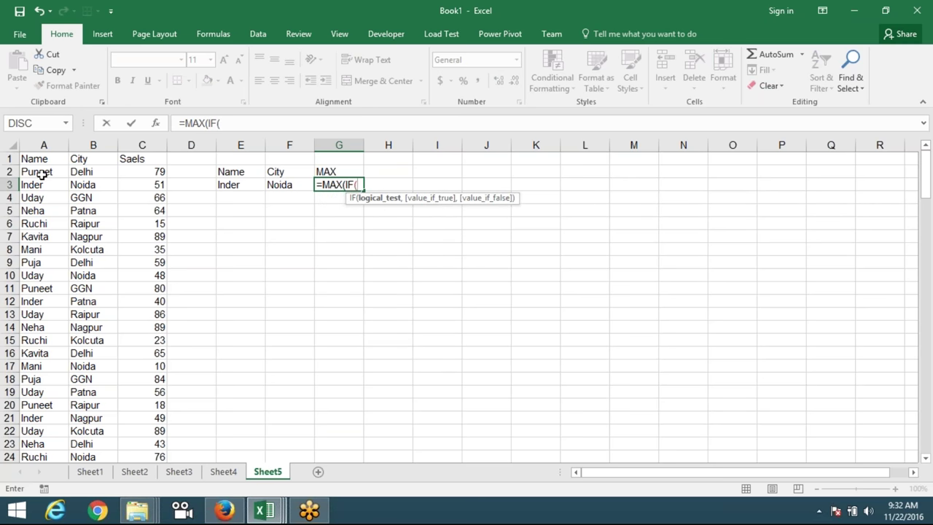
{"action": "left_click", "coordinate": [42, 174]}
{"action": "key", "text": "ctrl+shift+Down"}
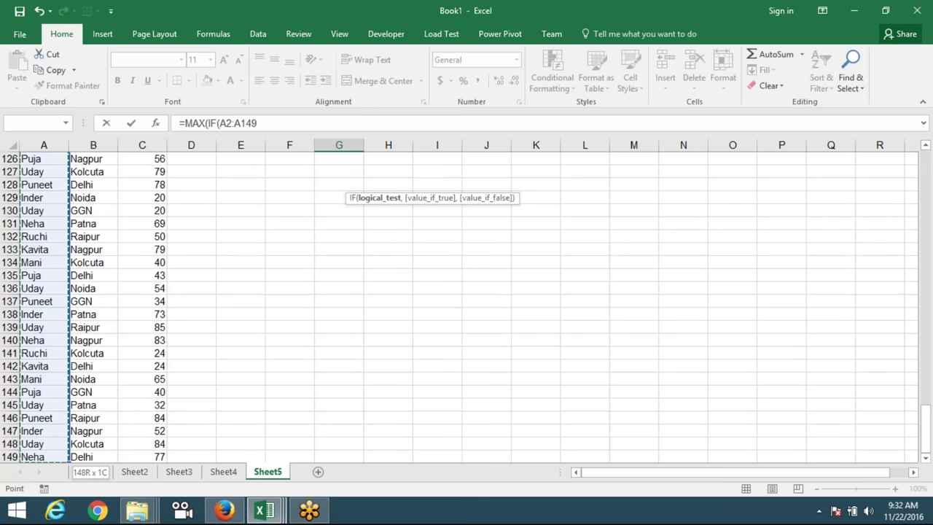
{"action": "type", "text": "="}
{"action": "key", "text": "Left"}
{"action": "key", "text": "Left"}
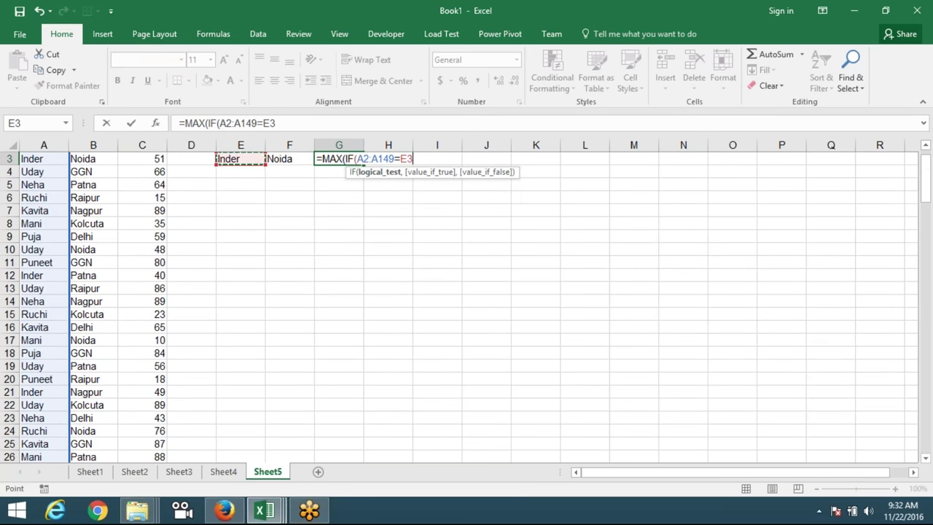
Add the nested city condition IF(B2:B149=F3.
{"action": "type", "text": ","}
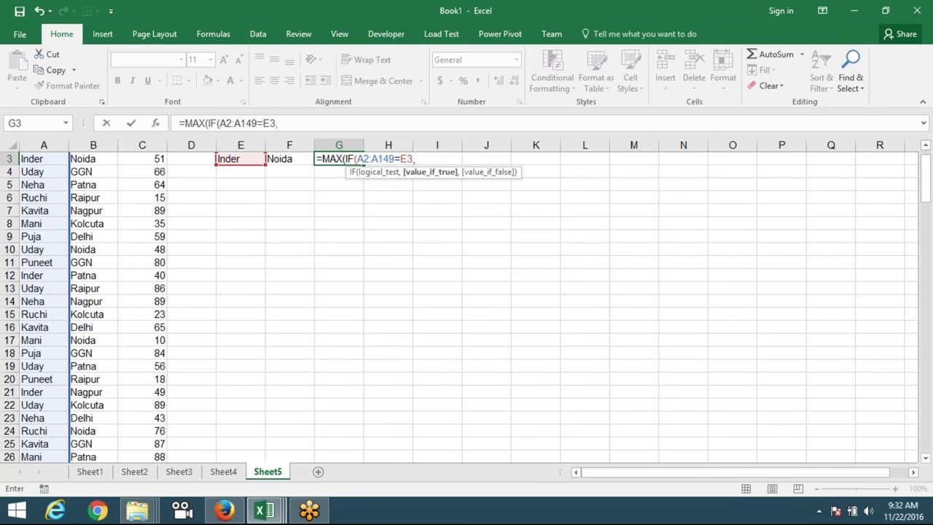
{"action": "type", "text": "IF("}
{"action": "key", "text": "Left"}
{"action": "key", "text": "Left"}
{"action": "key", "text": "Left"}
{"action": "key", "text": "Left"}
{"action": "key", "text": "Up"}
{"action": "key", "text": "Up"}
{"action": "key", "text": "Down"}
{"action": "key", "text": "Left"}
{"action": "key", "text": "ctrl+shift+Down"}
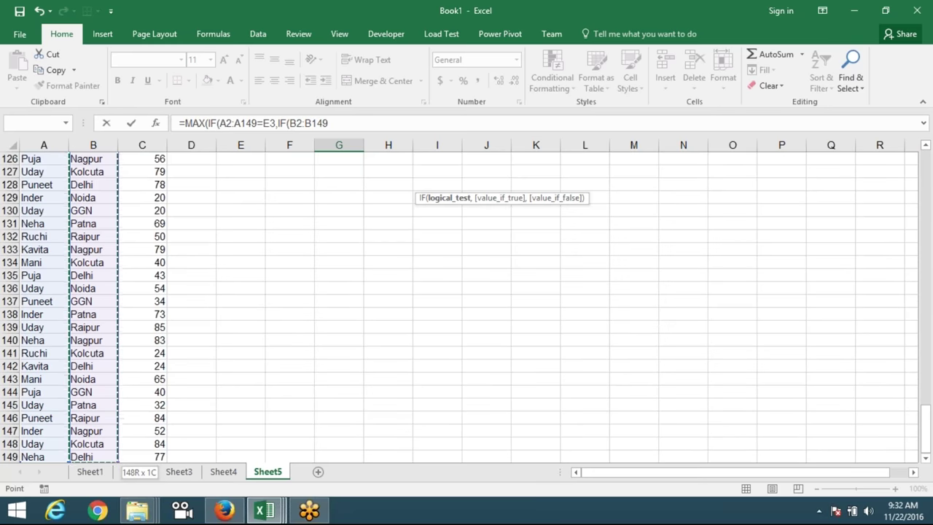
{"action": "type", "text": "="}
{"action": "key", "text": "Left"}
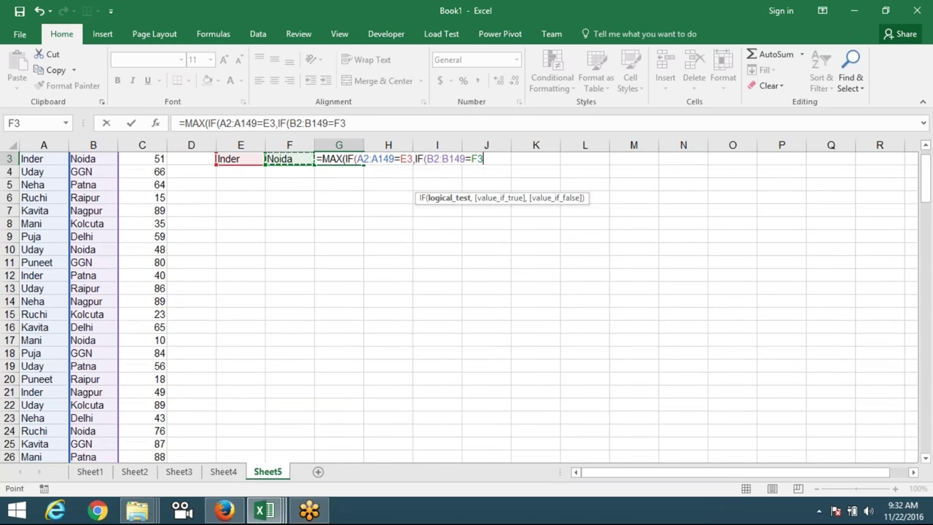
{"action": "type", "text": ","}
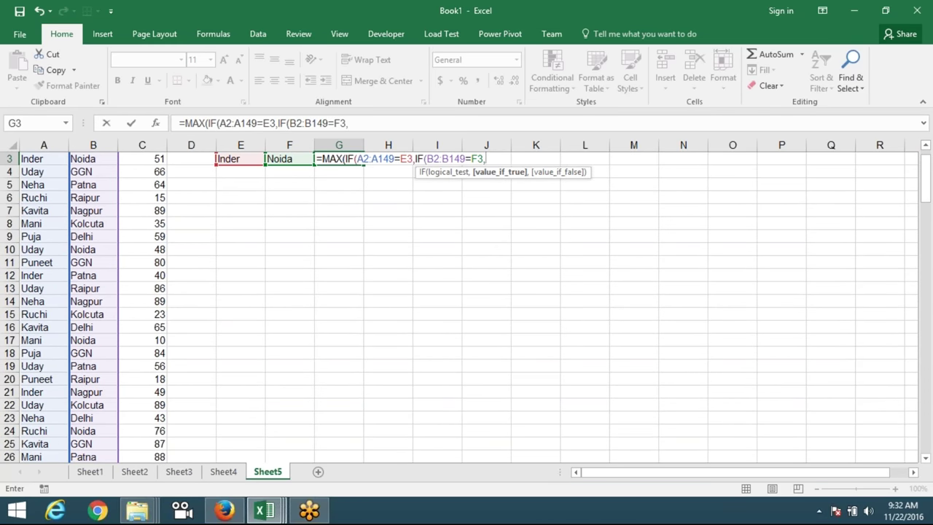
Add the sales range C2:C149 and enter it as an array formula returning 52.
{"action": "key", "text": "Up"}
{"action": "key", "text": "Left"}
{"action": "key", "text": "Left"}
{"action": "key", "text": "Left"}
{"action": "key", "text": "Left"}
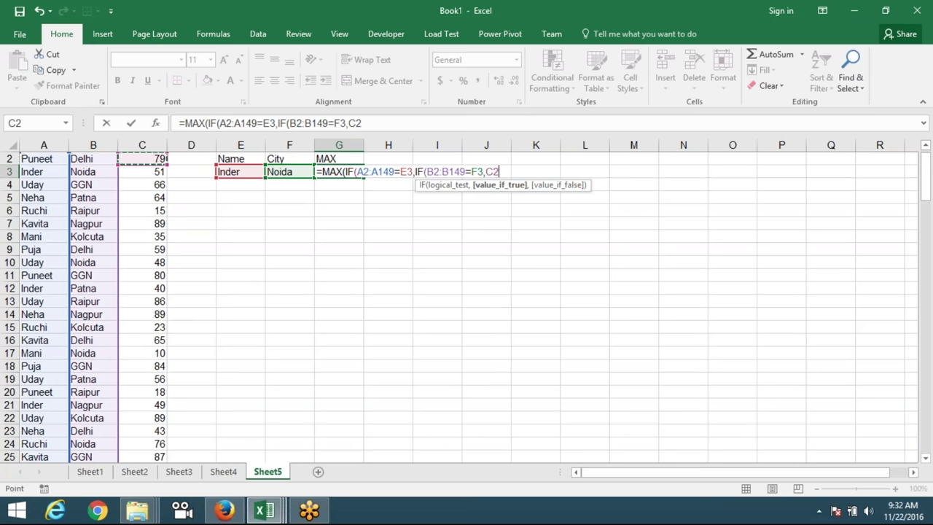
{"action": "key", "text": "Up"}
{"action": "key", "text": "Down"}
{"action": "key", "text": "ctrl+shift+Down"}
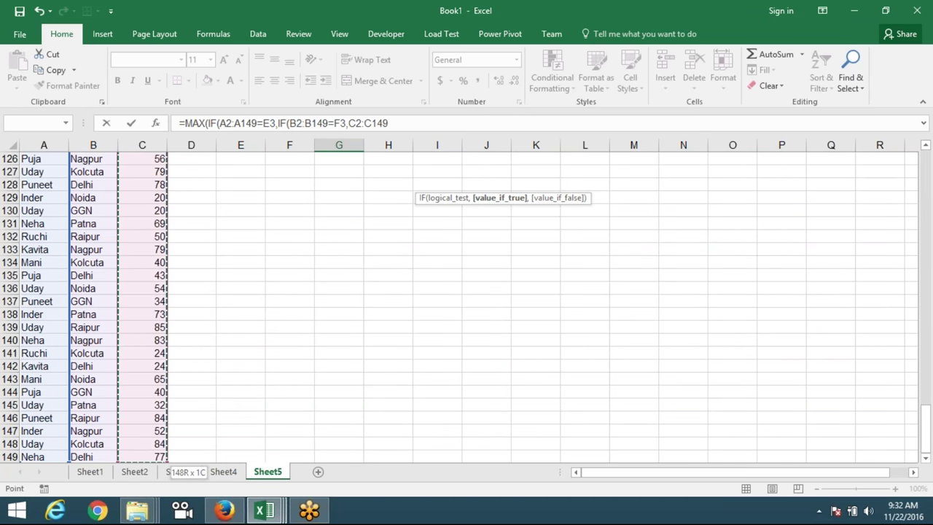
{"action": "key", "text": "ctrl+shift+Return"}
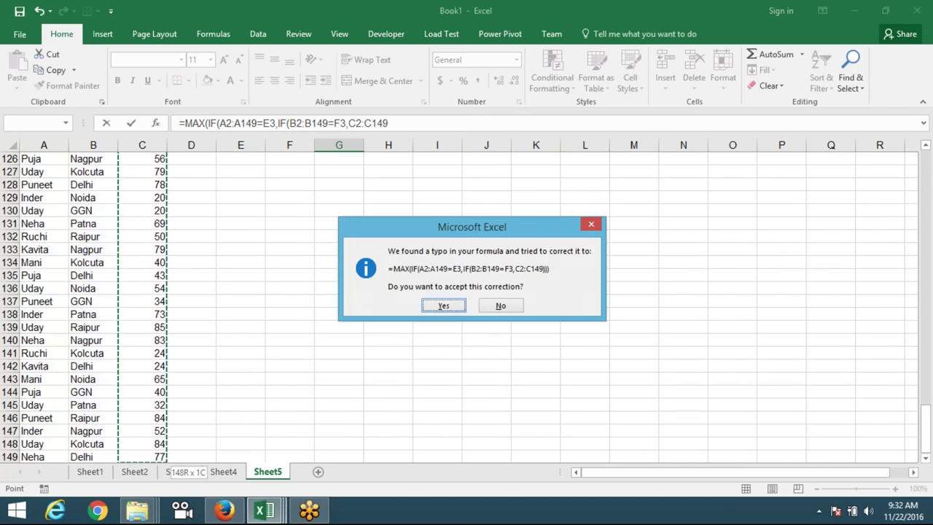
{"action": "key", "text": "Return"}
{"action": "key", "text": "Up"}
{"action": "key", "text": "Up"}
{"action": "key", "text": "Down"}
{"action": "key", "text": "Down"}
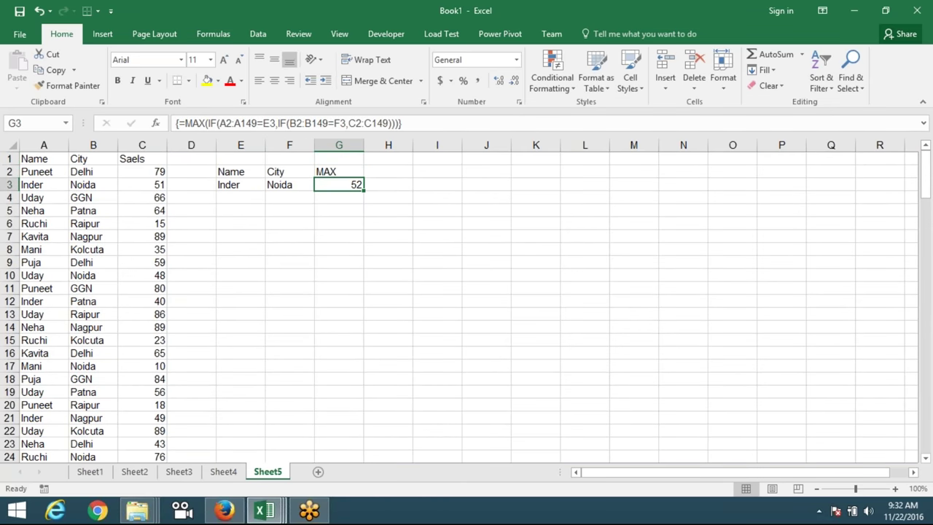
{"action": "key", "text": "Left"}
{"action": "key", "text": "Left"}
Replace Noida with Delhi in F3 and check that G3 now returns 67.
{"action": "key", "text": "Right"}
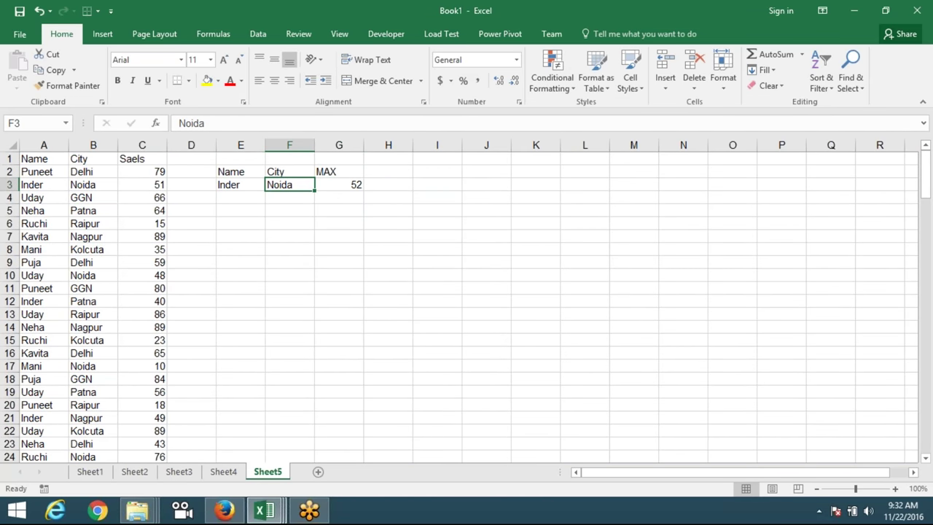
{"action": "type", "text": "Delhi"}
{"action": "key", "text": "Return"}
{"action": "key", "text": "Up"}
{"action": "key", "text": "Right"}
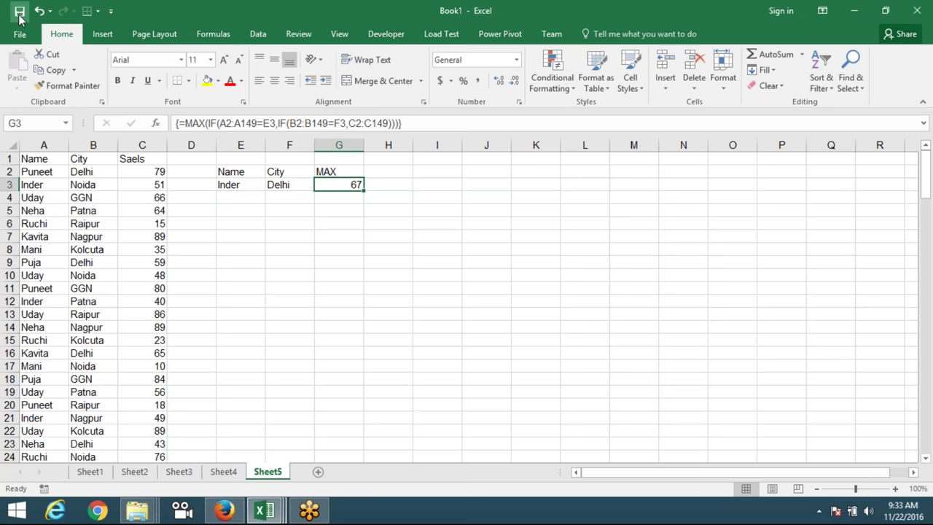
Save the workbook on the Desktop as array, overwrite ARRAY.xlsm, and show the desktop.
{"action": "key", "text": "ctrl+s"}
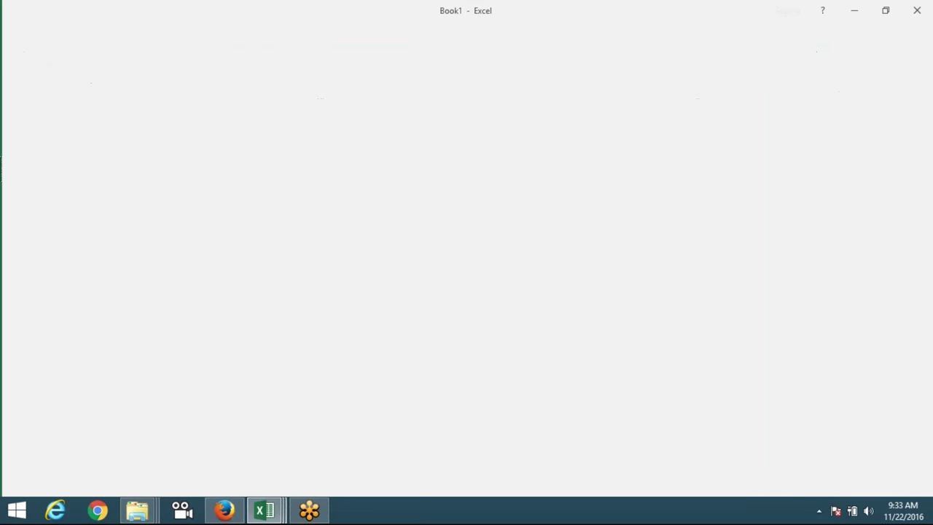
{"action": "left_click", "coordinate": [408, 127]}
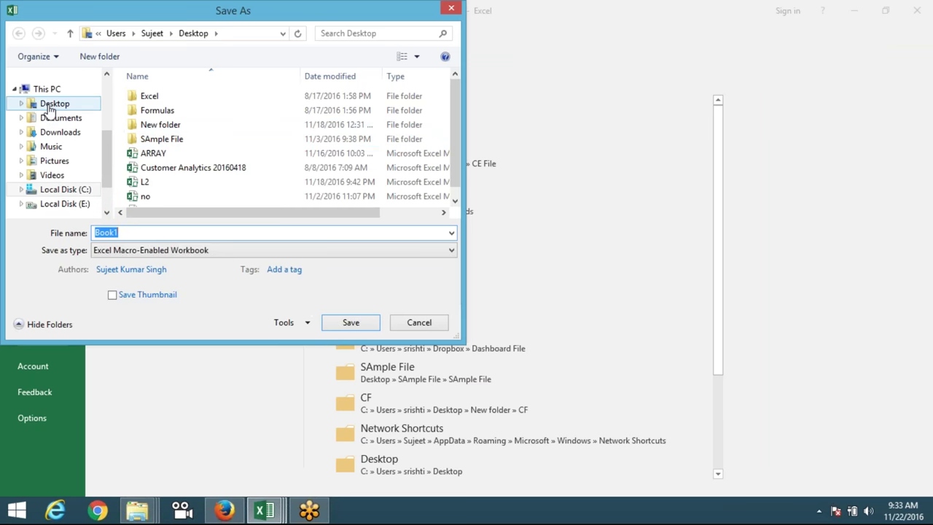
{"action": "left_click", "coordinate": [46, 104]}
{"action": "left_click", "coordinate": [132, 234]}
{"action": "type", "text": "array"}
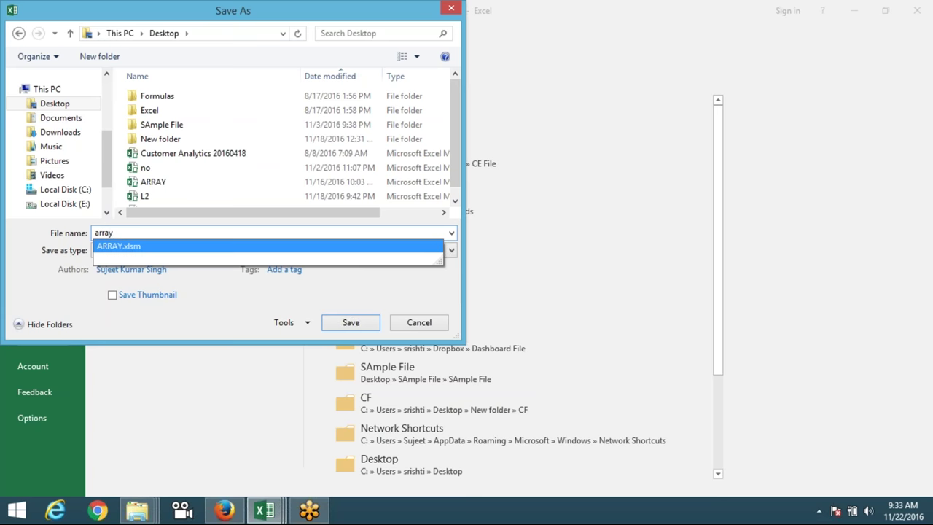
{"action": "left_click", "coordinate": [260, 316]}
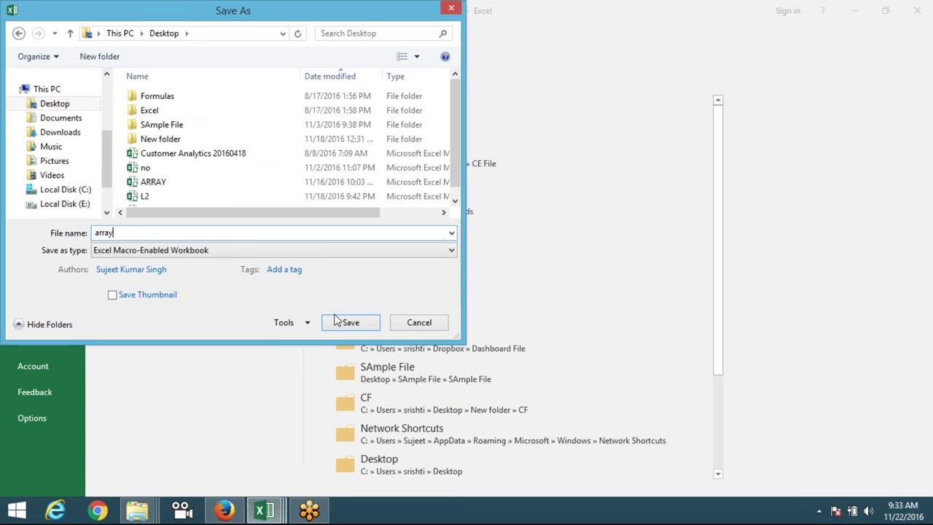
{"action": "left_click", "coordinate": [348, 325]}
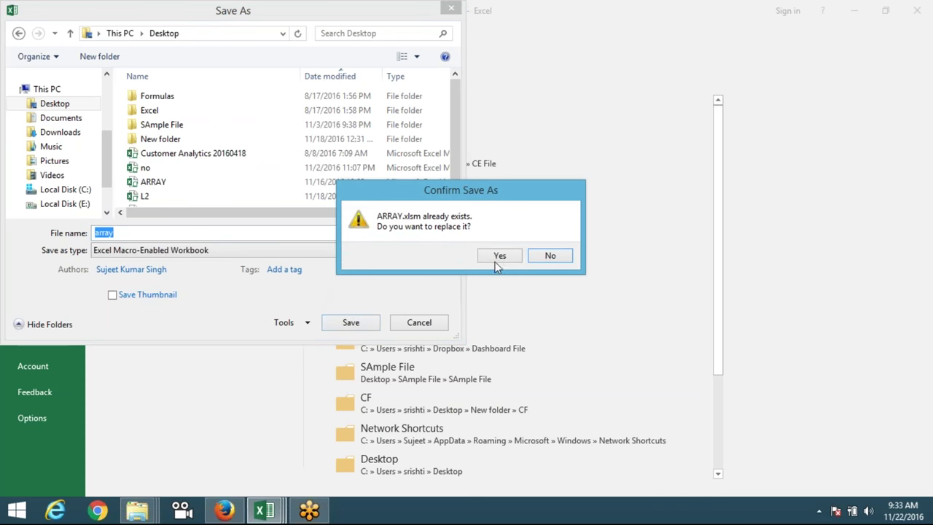
{"action": "left_click", "coordinate": [500, 256]}
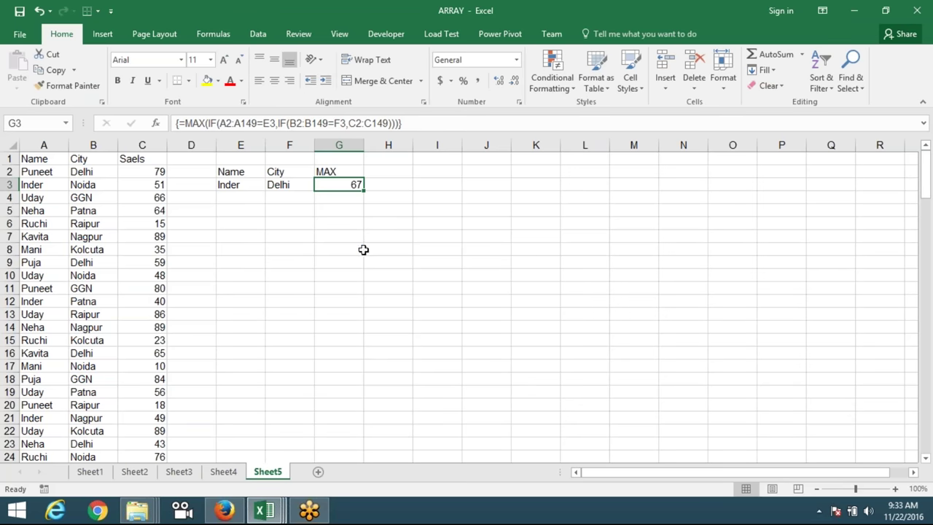
{"action": "left_click", "coordinate": [312, 299]}
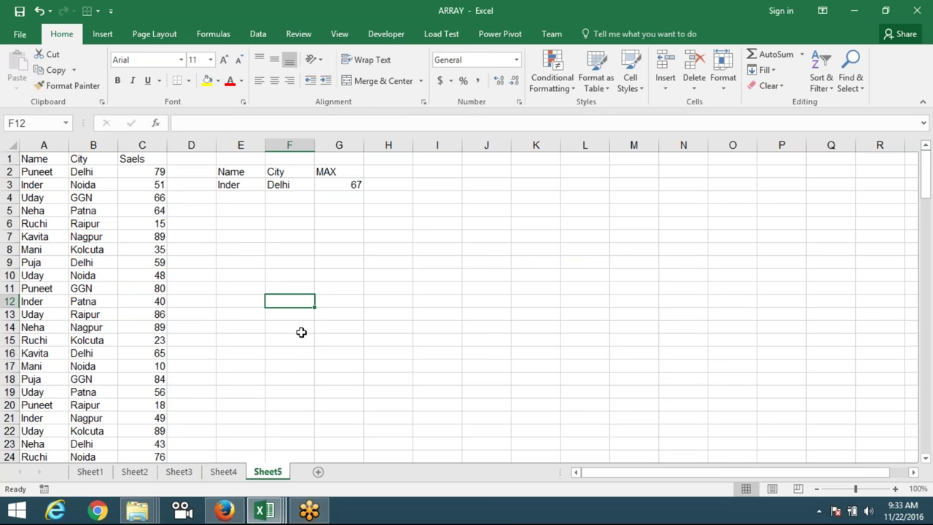
{"action": "key", "text": "super+d"}
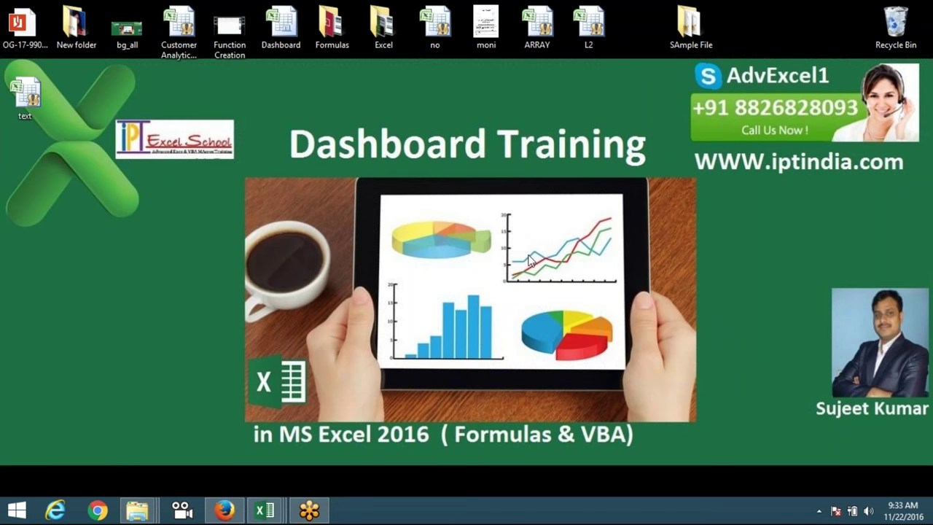
Move the text file icon beside SAmple File in the top row and refresh the desktop.
{"action": "mouse_move", "coordinate": [284, 121]}
{"action": "left_mouse_down"}
{"action": "mouse_move", "coordinate": [313, 155]}
{"action": "mouse_move", "coordinate": [649, 171]}
{"action": "left_mouse_up"}
{"action": "left_click_drag", "start_coordinate": [25, 93], "coordinate": [644, 43]}
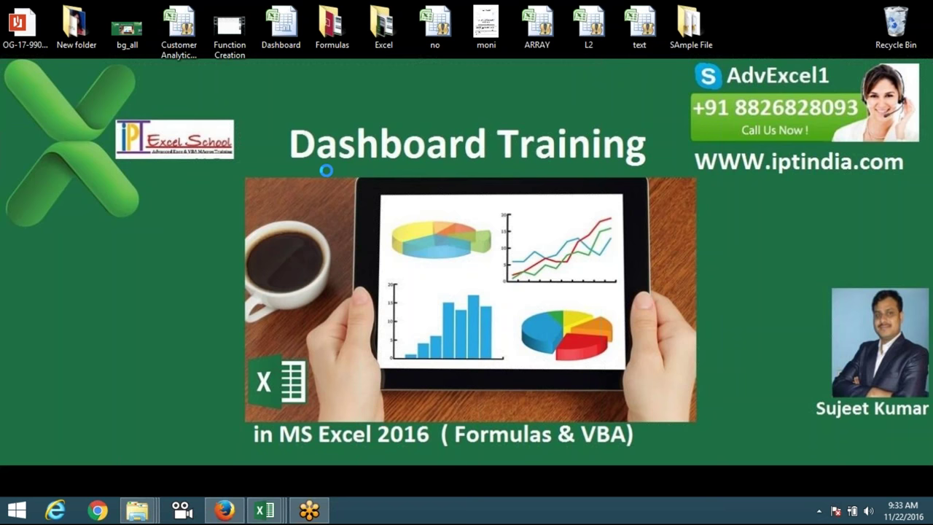
{"action": "right_click", "coordinate": [278, 138]}
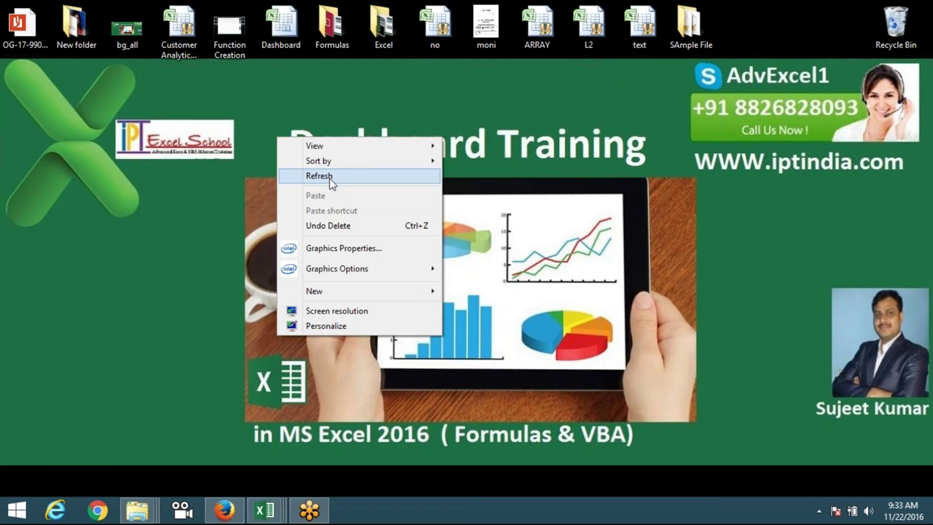
{"action": "left_click", "coordinate": [318, 175]}
Refresh the desktop several more times.
{"action": "right_click", "coordinate": [335, 187]}
{"action": "left_click", "coordinate": [350, 213]}
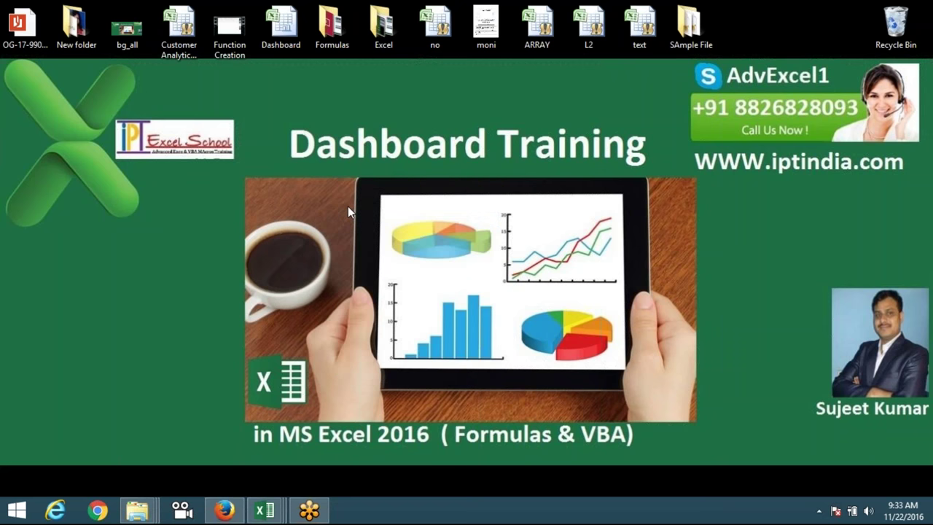
{"action": "right_click", "coordinate": [272, 160]}
{"action": "left_click", "coordinate": [316, 201]}
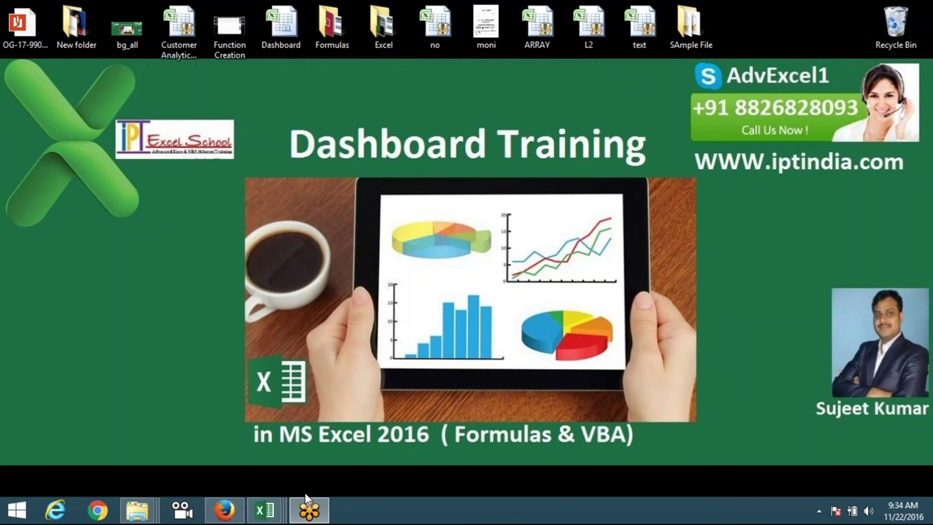
{"action": "right_click", "coordinate": [224, 358]}
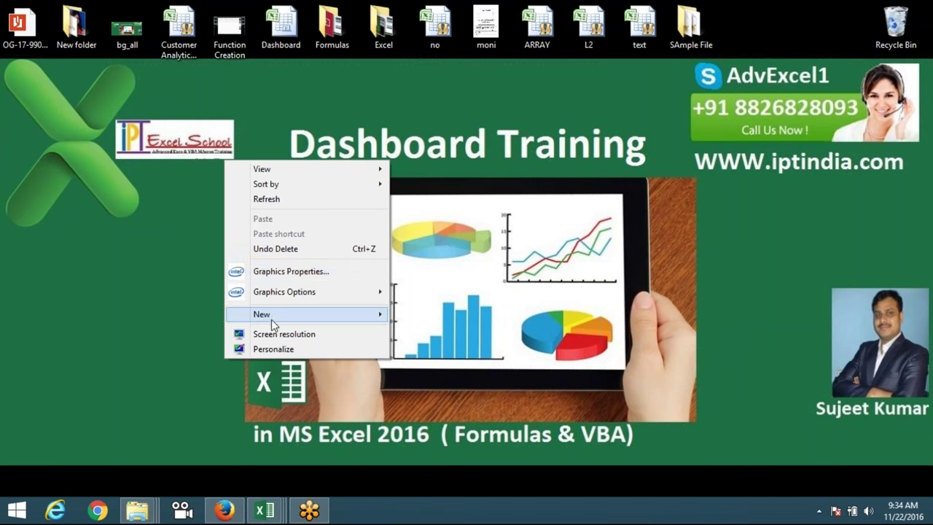
{"action": "left_click", "coordinate": [282, 199]}
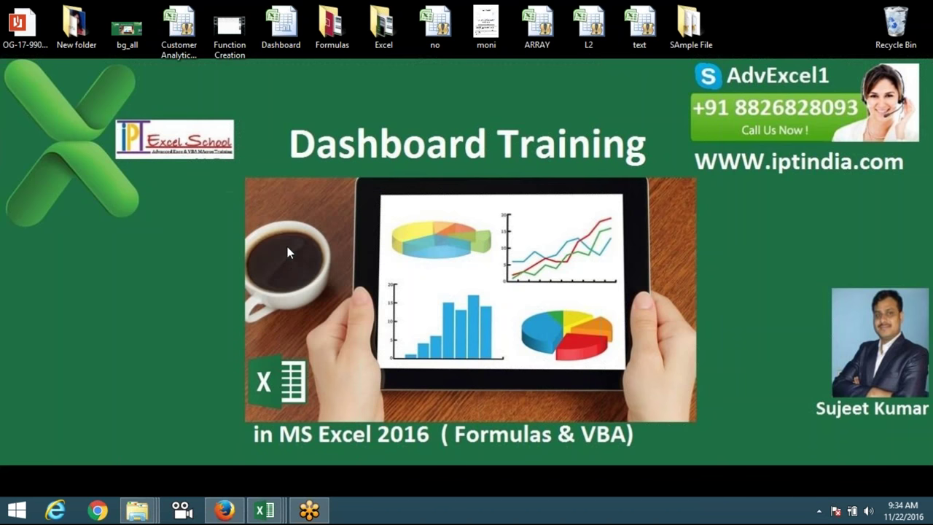